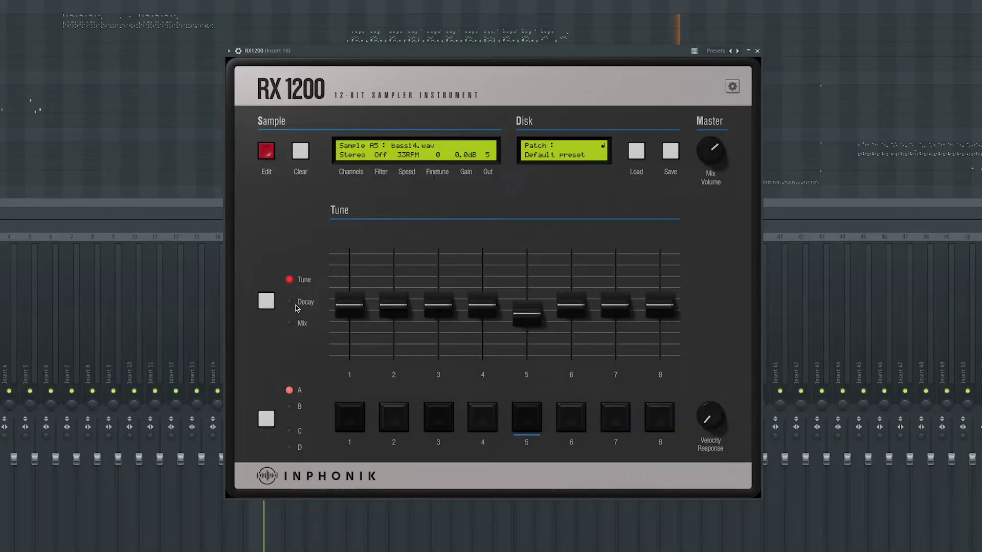
Step: Show the pad decay view, then set sample C2 (rhodes_chord_vinyl.wav) to Mono
{"action": "left_click", "coordinate": [296, 306]}
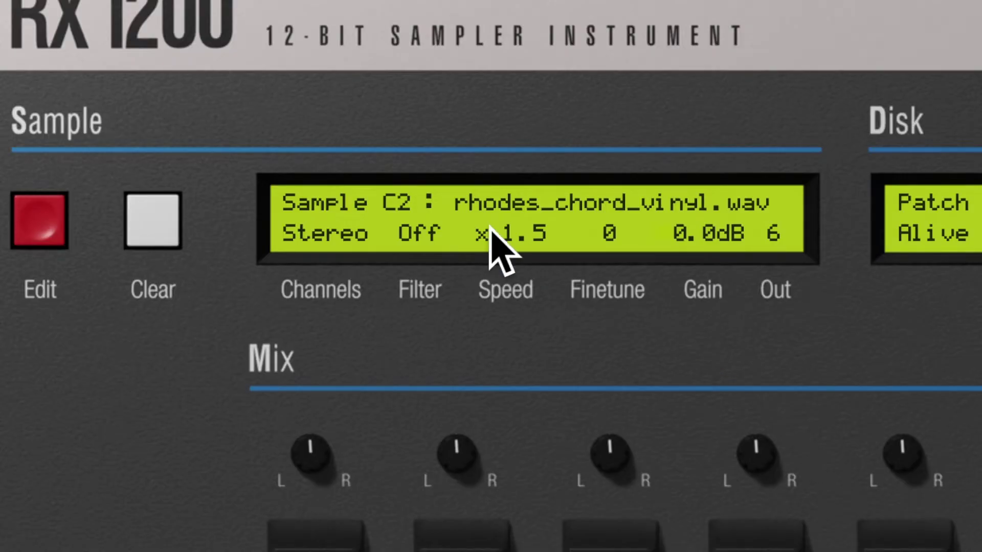
{"action": "left_click", "coordinate": [341, 234]}
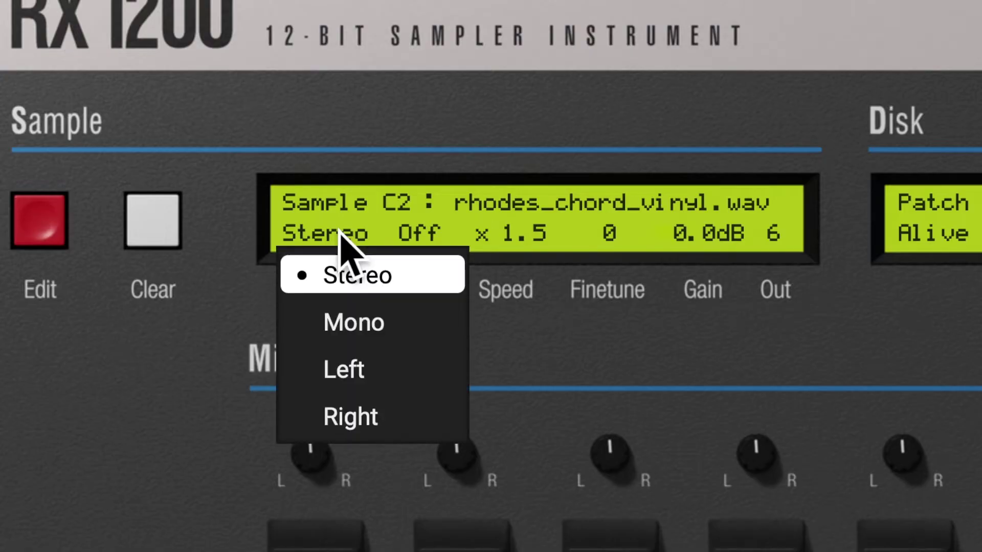
{"action": "left_click", "coordinate": [353, 326]}
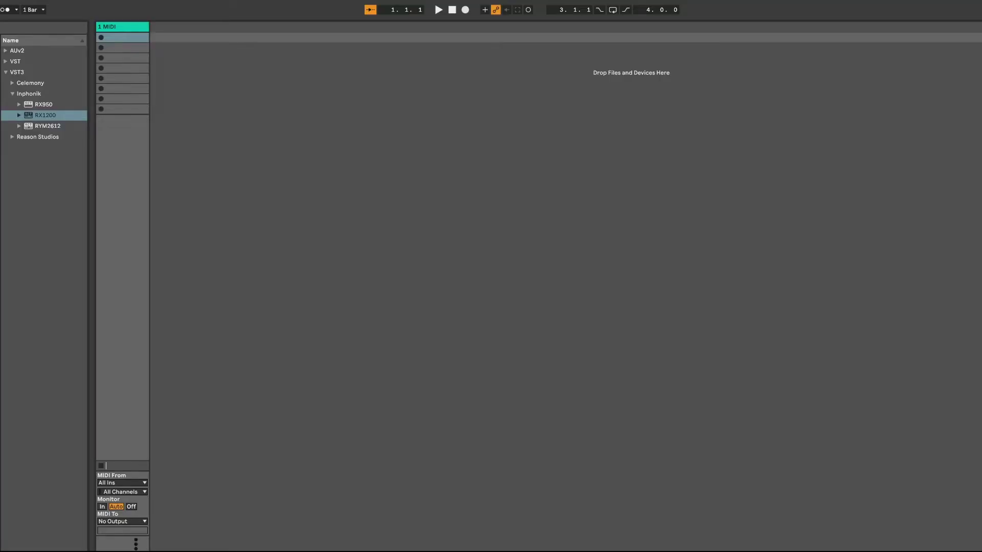
Step: Drag RX1200 from the VST3 > Inphonik folder onto the MIDI track and select pad A2
{"action": "left_click_drag", "start_coordinate": [47, 116], "coordinate": [120, 159]}
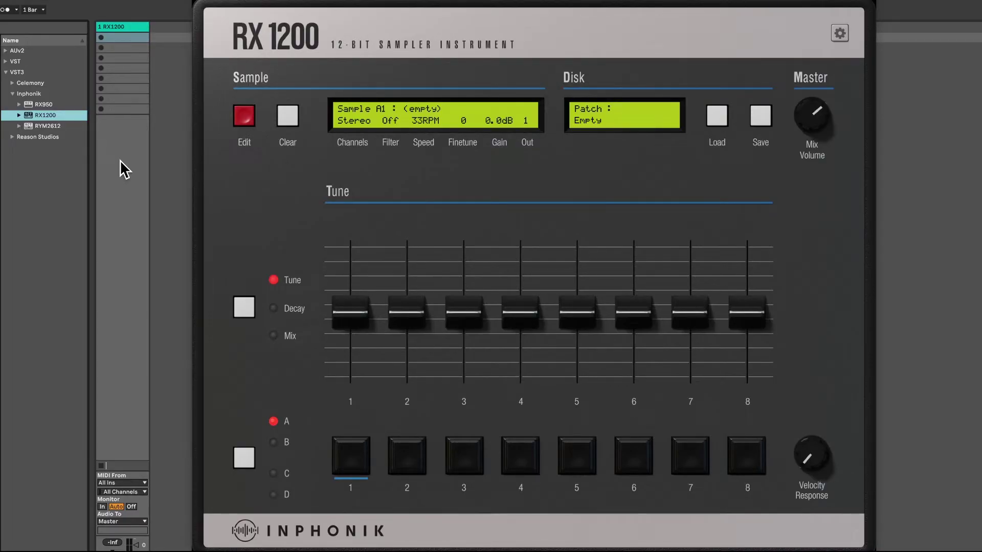
{"action": "left_click", "coordinate": [403, 459]}
Step: Open the preset browser and preview the Alive and Kickin, Beat Professor and Brighton presets
{"action": "mouse_move", "coordinate": [685, 290]}
{"action": "left_click", "coordinate": [714, 118]}
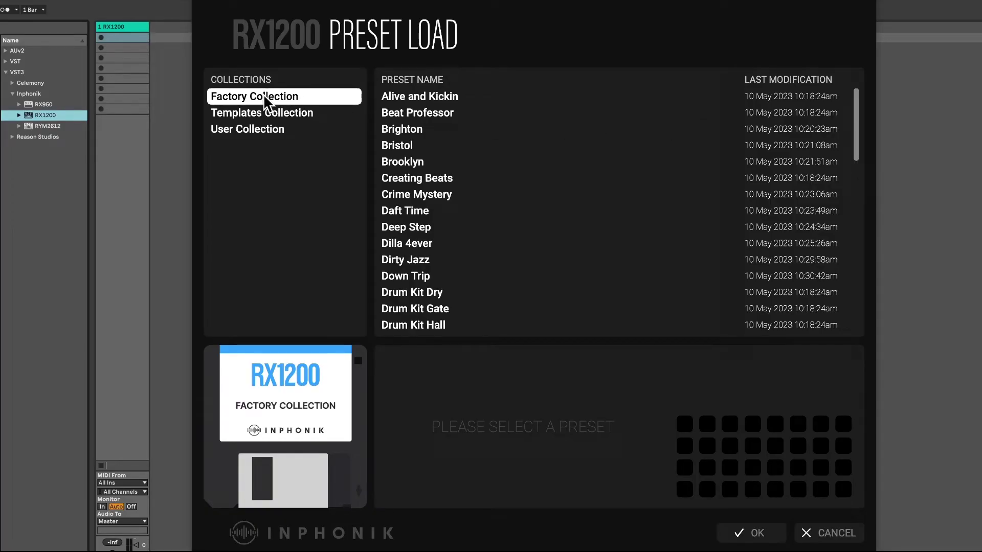
{"action": "left_click", "coordinate": [431, 96]}
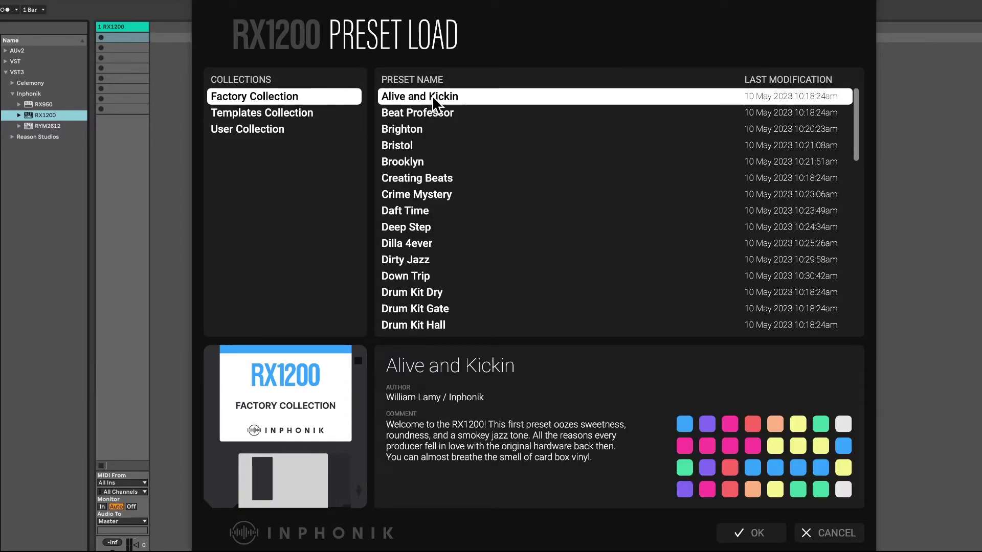
{"action": "left_click", "coordinate": [431, 109]}
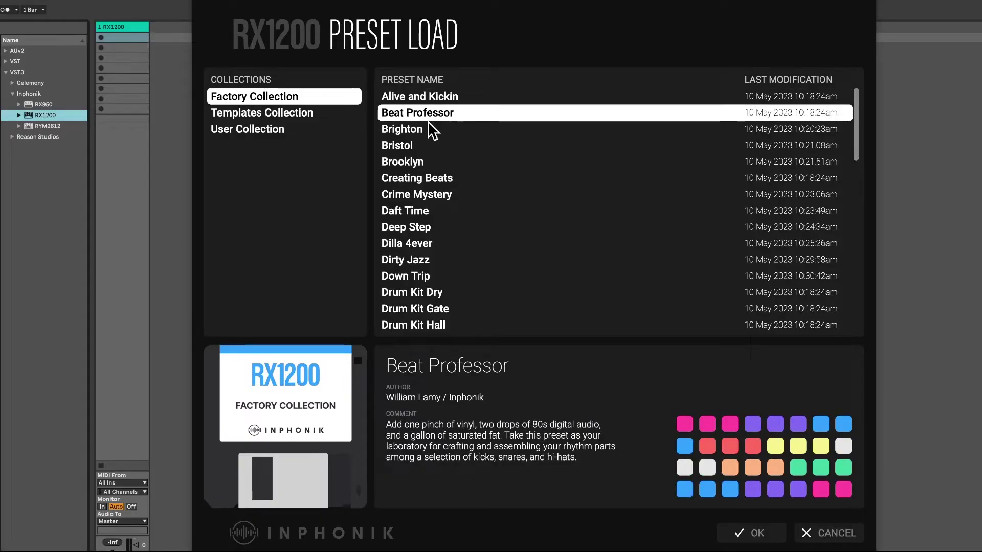
{"action": "left_click", "coordinate": [428, 127]}
{"action": "left_click", "coordinate": [429, 98]}
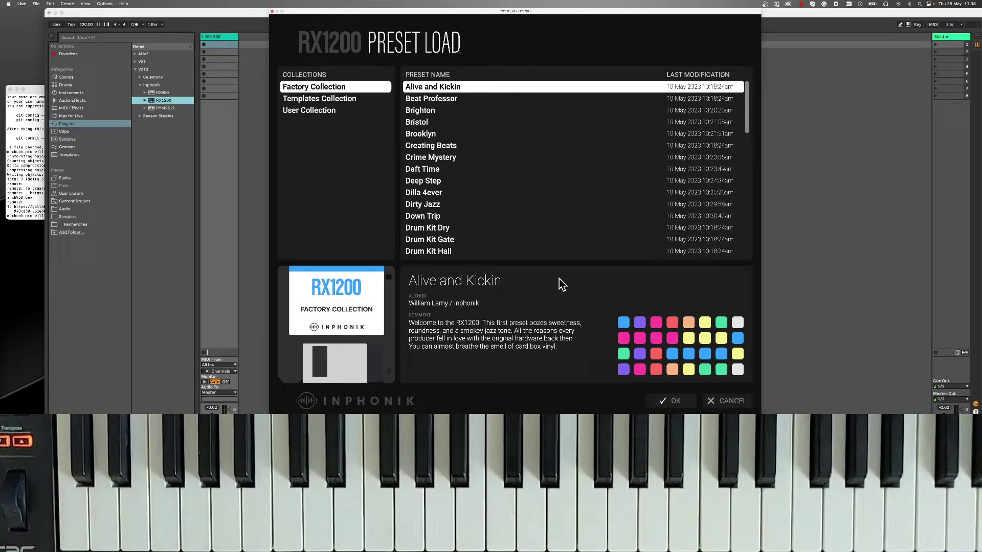
Step: Preview Brooklyn, Creating Beats, Crime Mystery and Daft Time, then load Alive and Kickin
{"action": "left_click", "coordinate": [451, 134]}
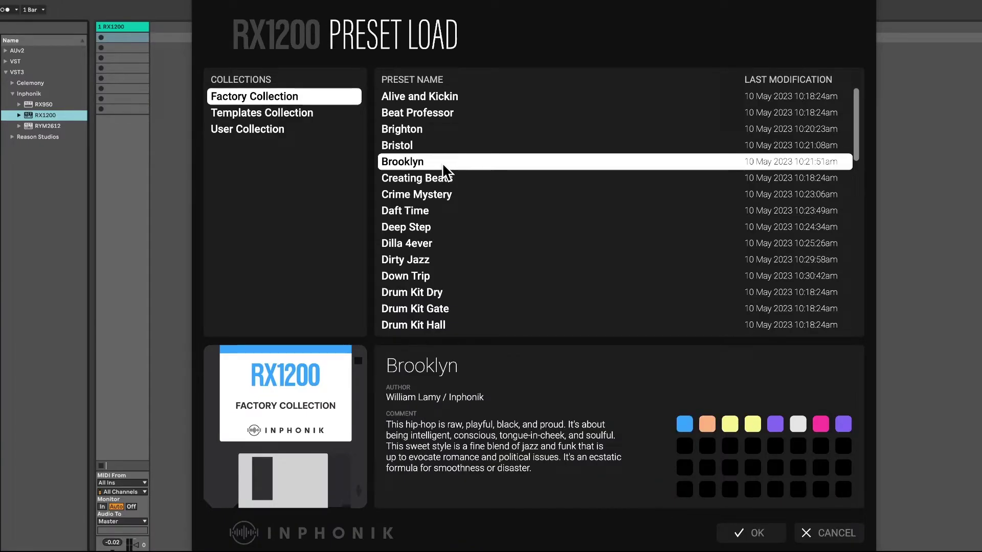
{"action": "left_click", "coordinate": [440, 172]}
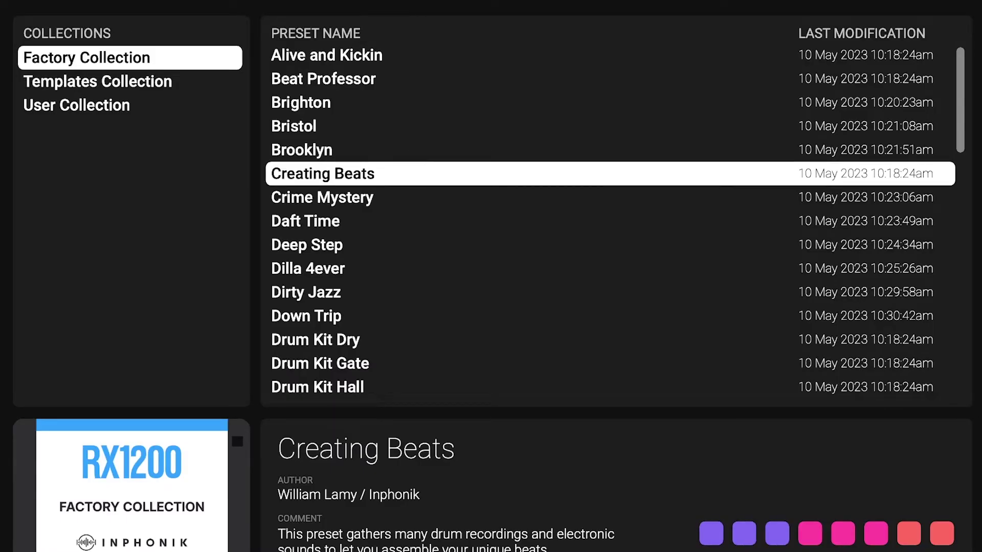
{"action": "key", "text": "Down"}
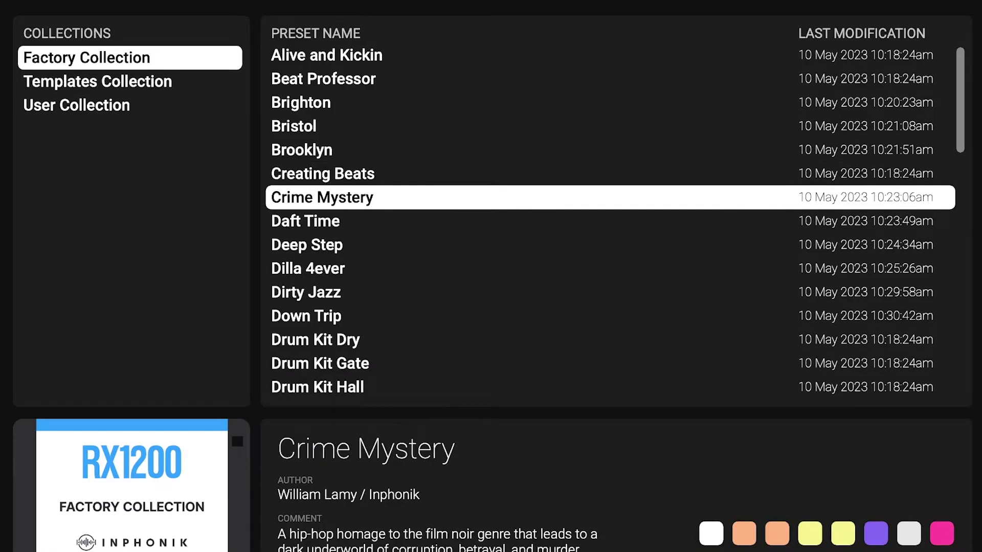
{"action": "left_click", "coordinate": [609, 221]}
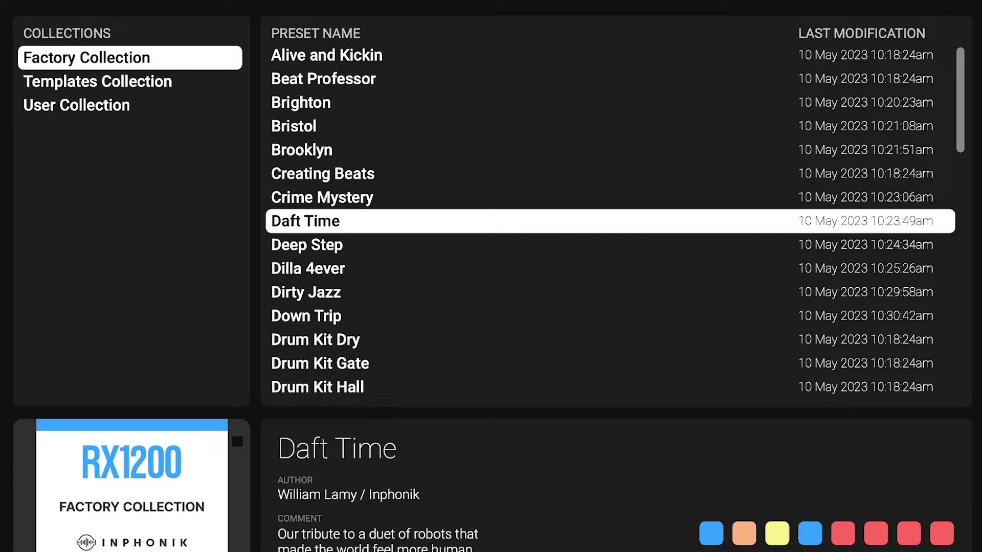
{"action": "key", "text": "Up"}
{"action": "left_click", "coordinate": [307, 56]}
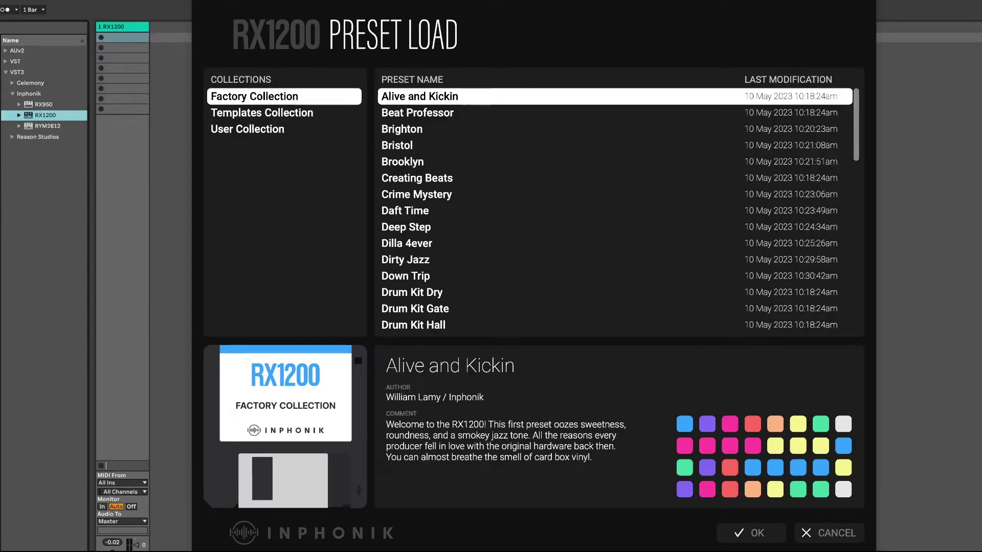
{"action": "left_click", "coordinate": [758, 533]}
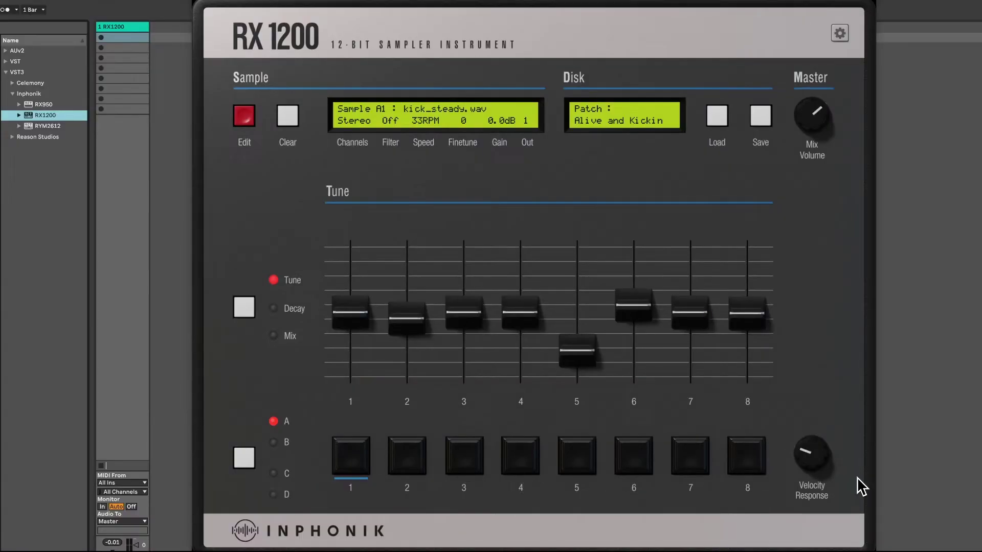
{"action": "left_click", "coordinate": [273, 443]}
{"action": "left_click", "coordinate": [273, 471]}
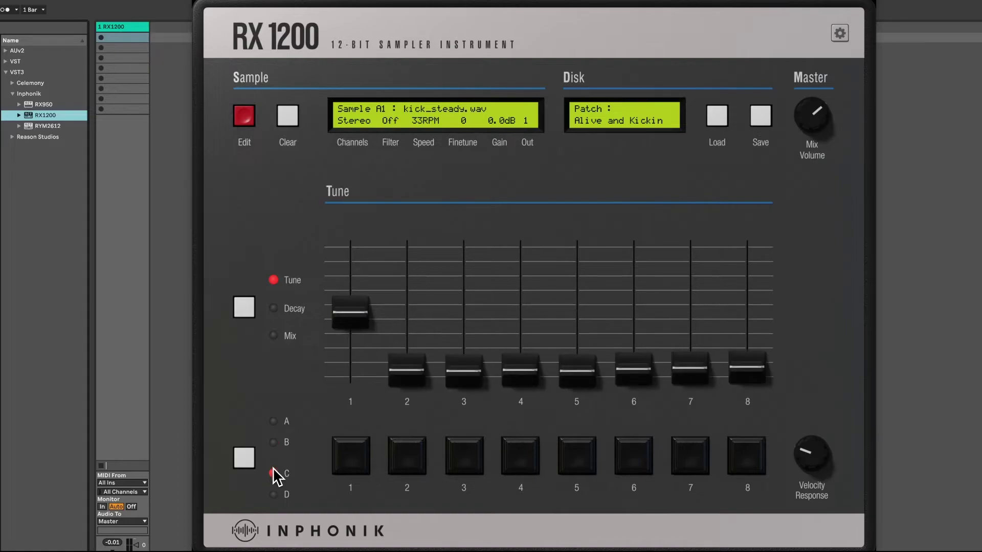
{"action": "left_click", "coordinate": [274, 494]}
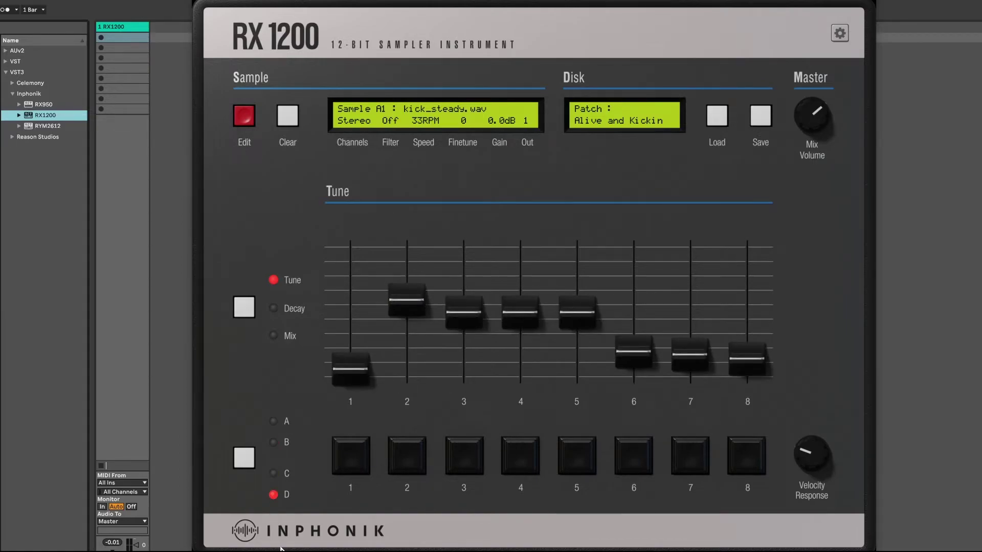
{"action": "left_click", "coordinate": [242, 461]}
{"action": "left_click", "coordinate": [241, 460]}
{"action": "left_click", "coordinate": [242, 460]}
{"action": "left_click", "coordinate": [241, 460]}
{"action": "left_click", "coordinate": [241, 461]}
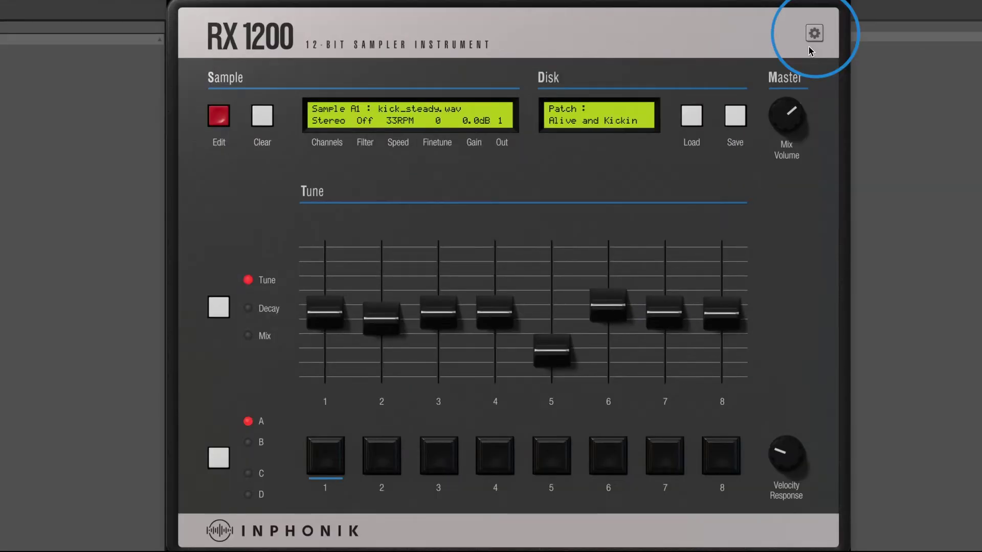
Step: Set RX1200's MIDI Keyboard Layout to Linear in the settings page
{"action": "left_click", "coordinate": [813, 35]}
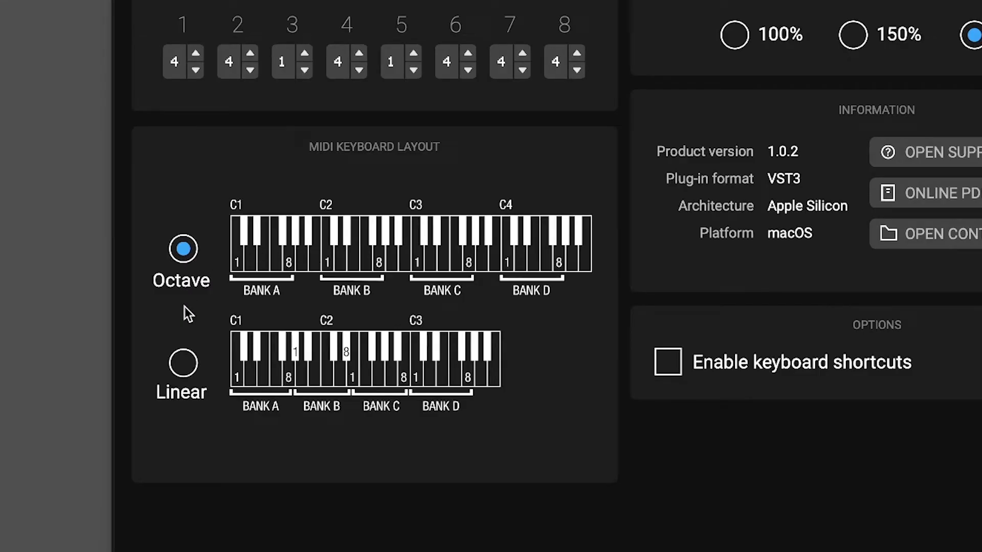
{"action": "left_click", "coordinate": [184, 363]}
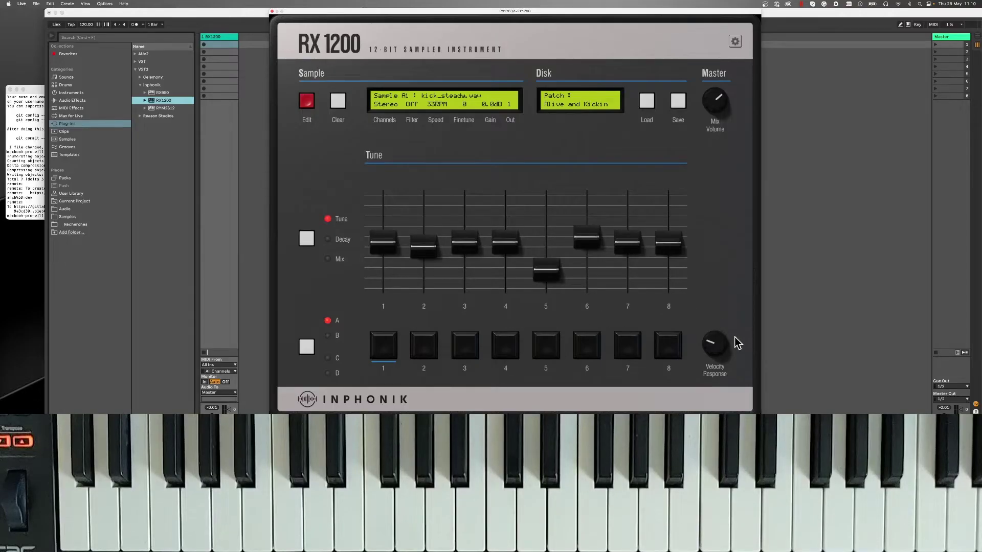
Step: Drag the Velocity Response knob from 27% up to 86%
{"action": "left_click_drag", "start_coordinate": [734, 339], "coordinate": [726, 351]}
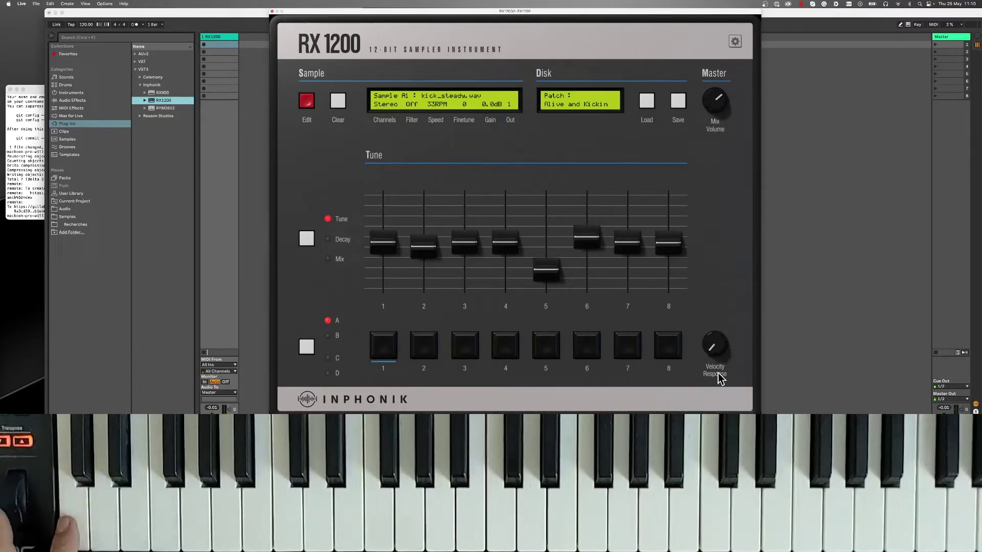
{"action": "left_click_drag", "start_coordinate": [715, 374], "coordinate": [725, 311]}
{"action": "left_click_drag", "start_coordinate": [746, 246], "coordinate": [760, 211]}
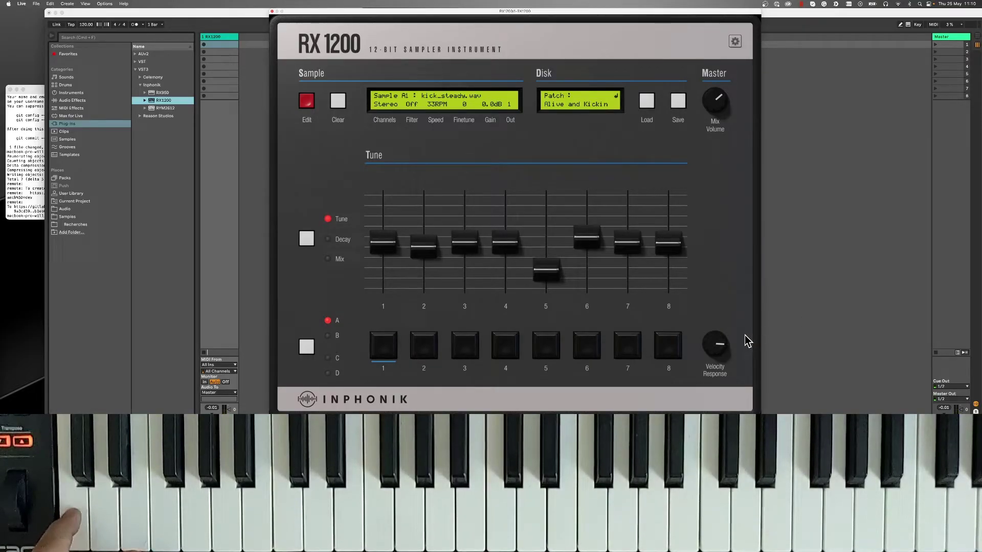
{"action": "mouse_move", "coordinate": [717, 346]}
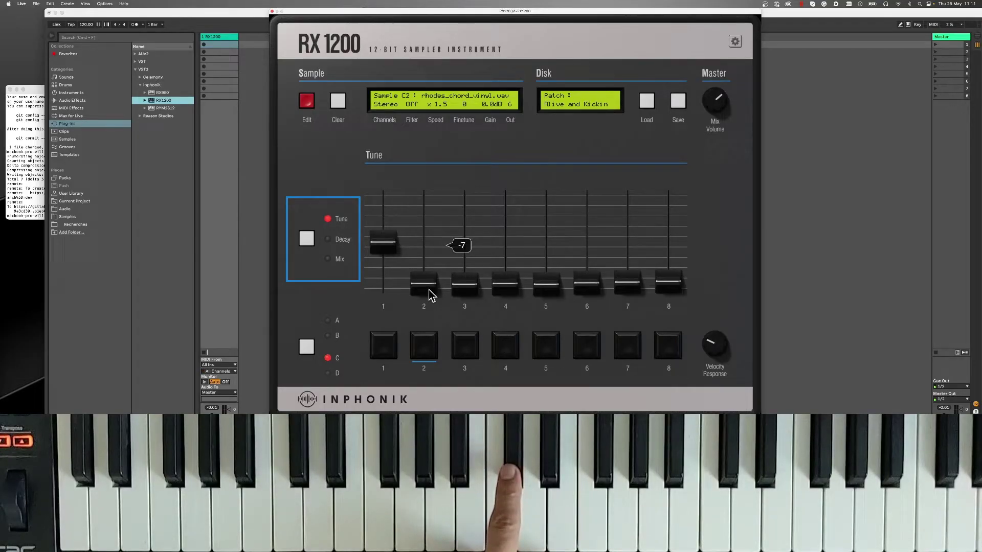
Step: Tune bank C pad 2 to -7, auditioning the pad along the way
{"action": "left_click_drag", "start_coordinate": [429, 287], "coordinate": [429, 244]}
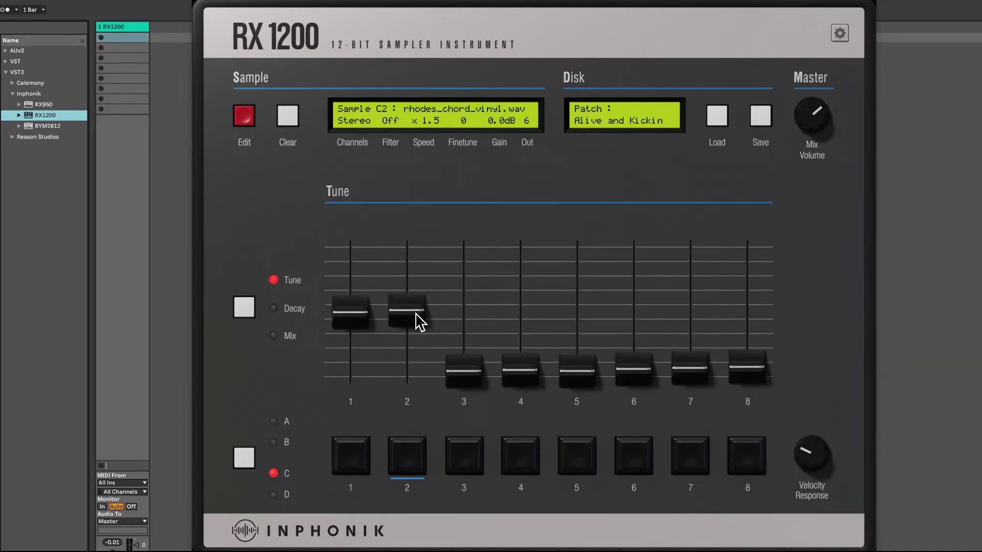
{"action": "left_click_drag", "start_coordinate": [417, 314], "coordinate": [397, 391]}
{"action": "left_click", "coordinate": [397, 434]}
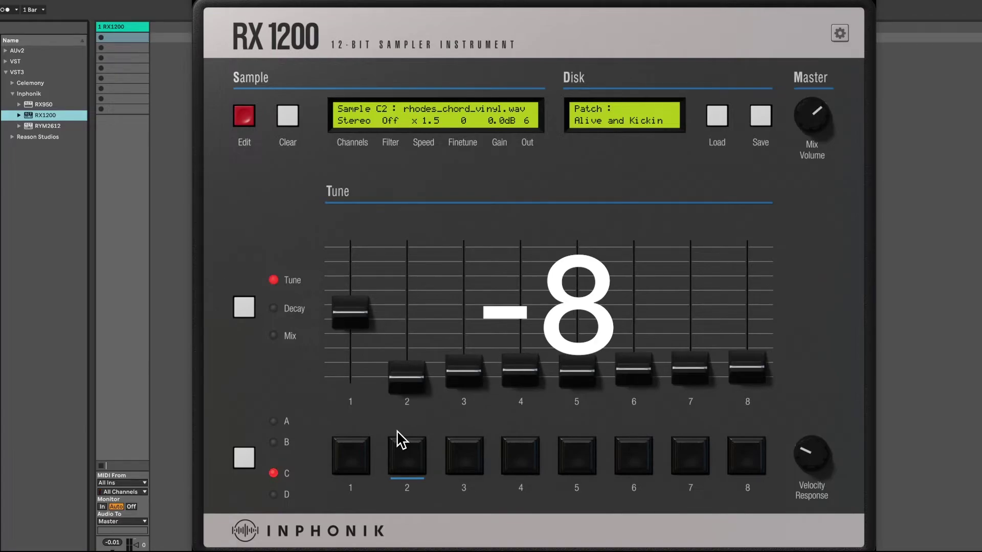
{"action": "left_click_drag", "start_coordinate": [406, 381], "coordinate": [406, 378]}
Step: In Decay view, try a minimum decay on pad 2, then return it to Disabled
{"action": "left_click", "coordinate": [277, 307]}
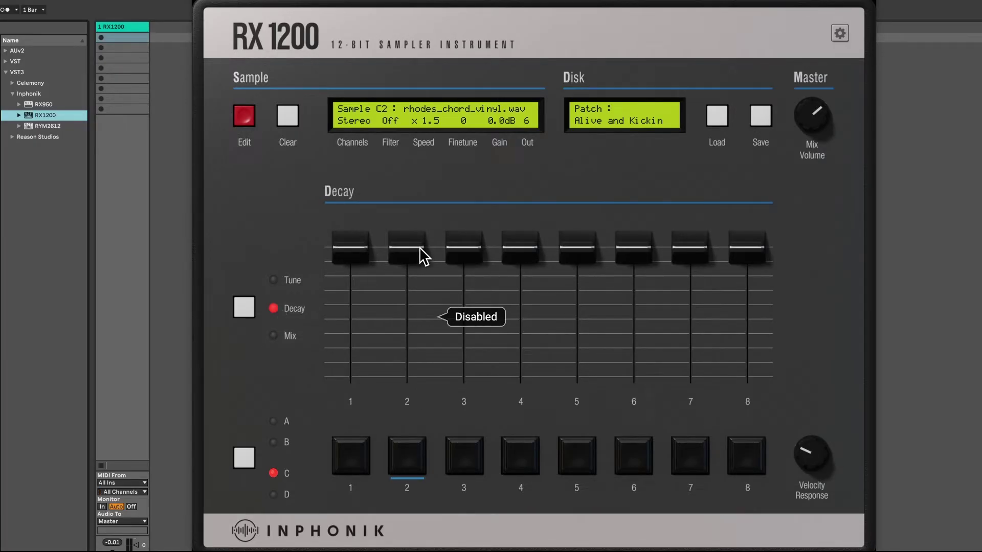
{"action": "left_click_drag", "start_coordinate": [420, 246], "coordinate": [424, 267]}
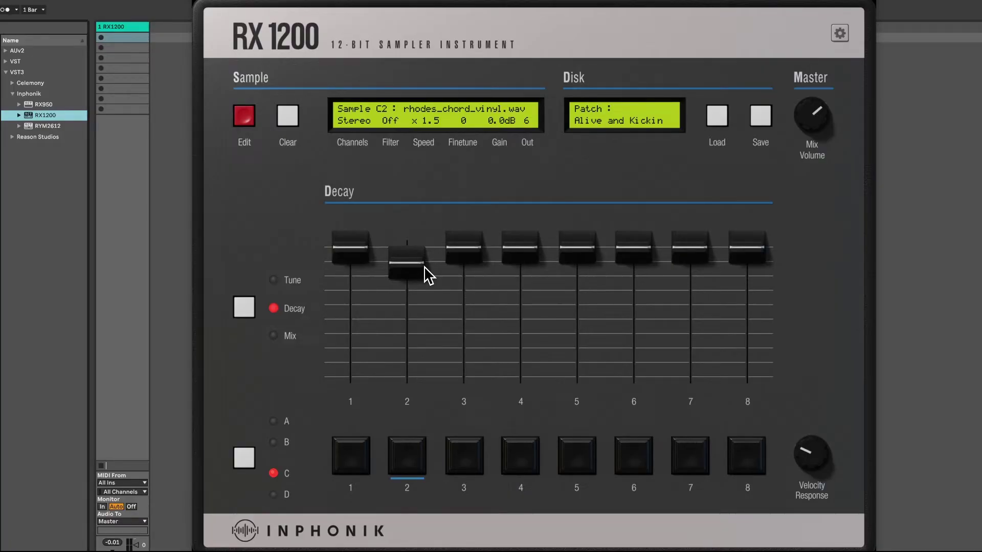
{"action": "left_click_drag", "start_coordinate": [429, 276], "coordinate": [427, 259]}
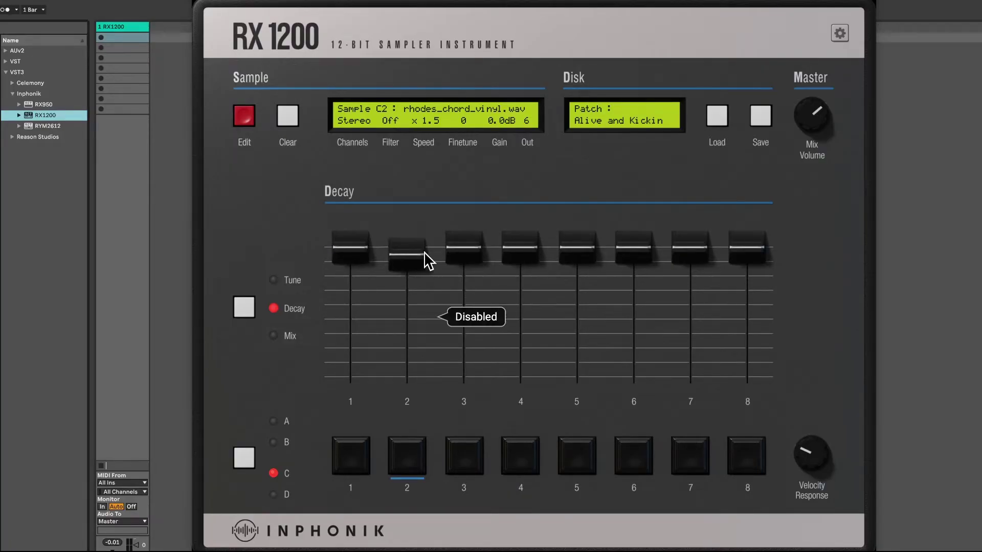
Step: In Mix view, drop pad 2's level to 34%, then bring it back to 100%
{"action": "left_click", "coordinate": [275, 335]}
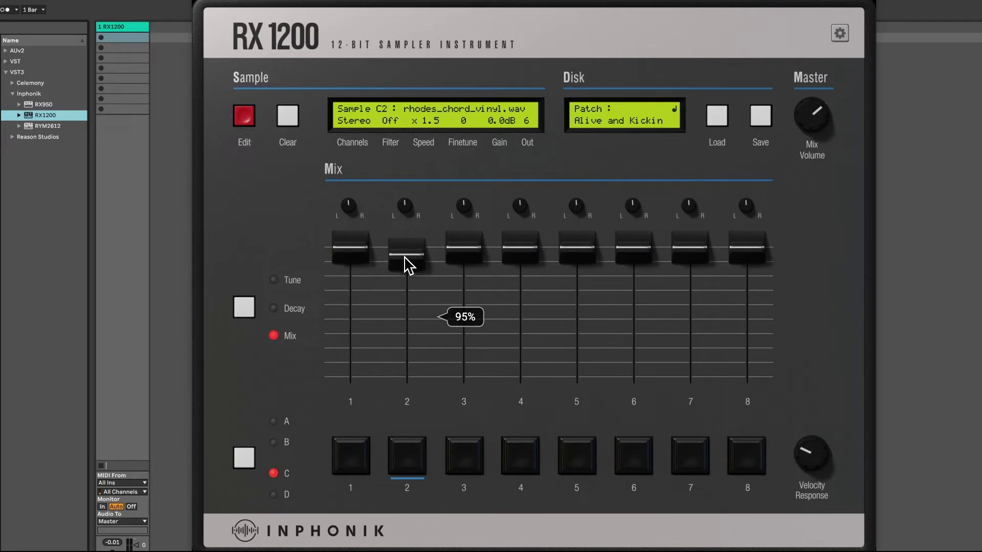
{"action": "left_click_drag", "start_coordinate": [407, 263], "coordinate": [395, 364]}
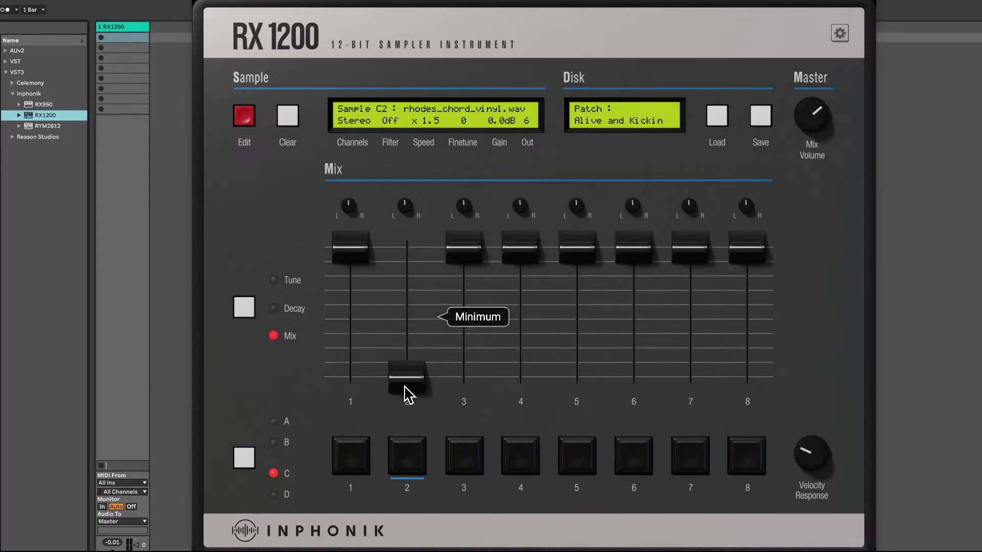
{"action": "left_click_drag", "start_coordinate": [403, 392], "coordinate": [430, 256]}
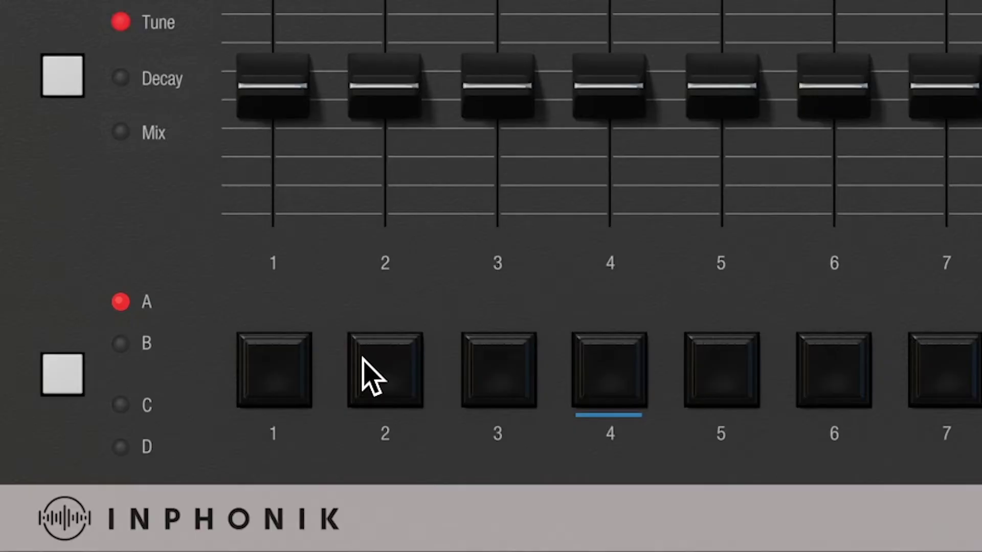
{"action": "left_click", "coordinate": [307, 369]}
{"action": "left_click", "coordinate": [495, 360]}
{"action": "left_click", "coordinate": [634, 372]}
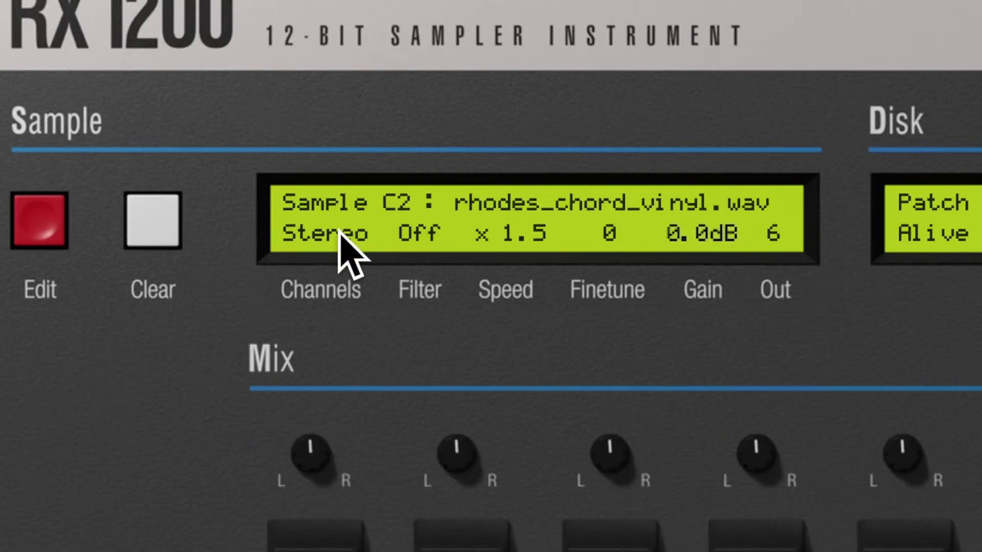
{"action": "left_click", "coordinate": [338, 231]}
{"action": "left_click", "coordinate": [354, 333]}
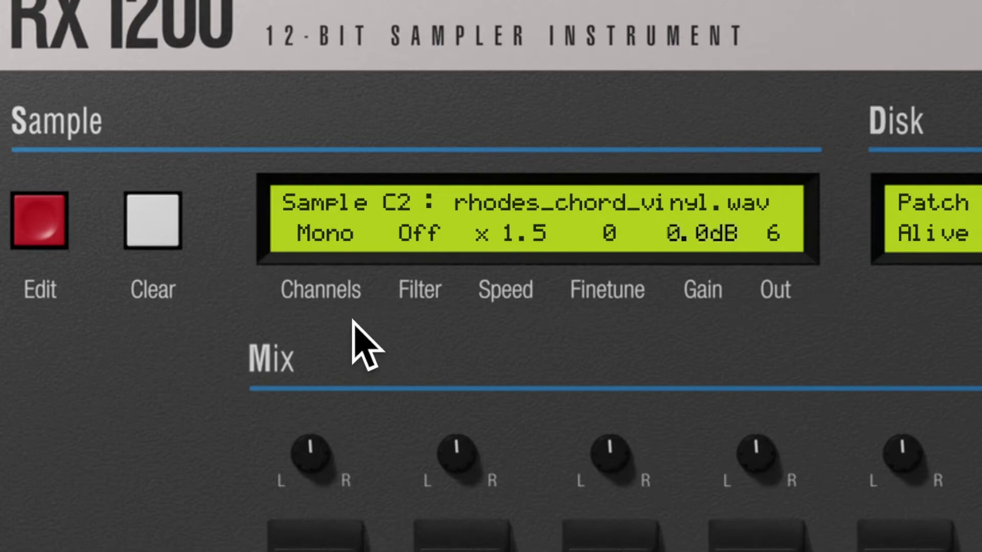
{"action": "left_click", "coordinate": [350, 239]}
{"action": "left_click", "coordinate": [363, 349]}
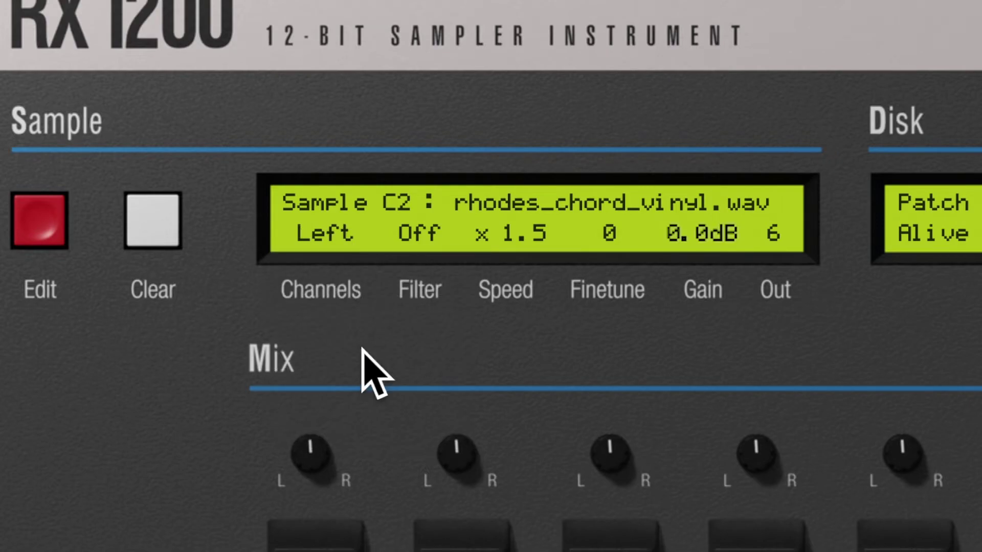
{"action": "left_click", "coordinate": [351, 238]}
{"action": "left_click", "coordinate": [363, 399]}
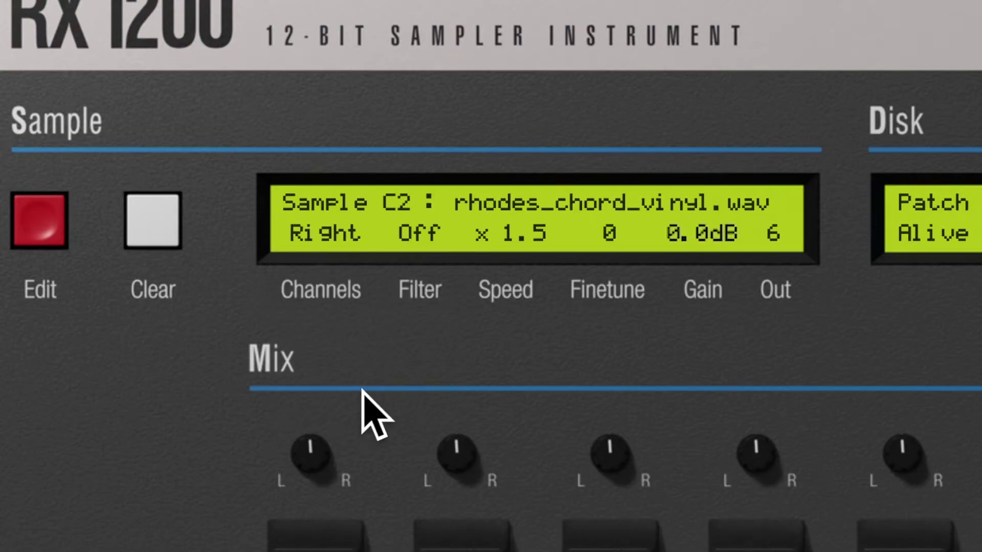
{"action": "left_click", "coordinate": [350, 236]}
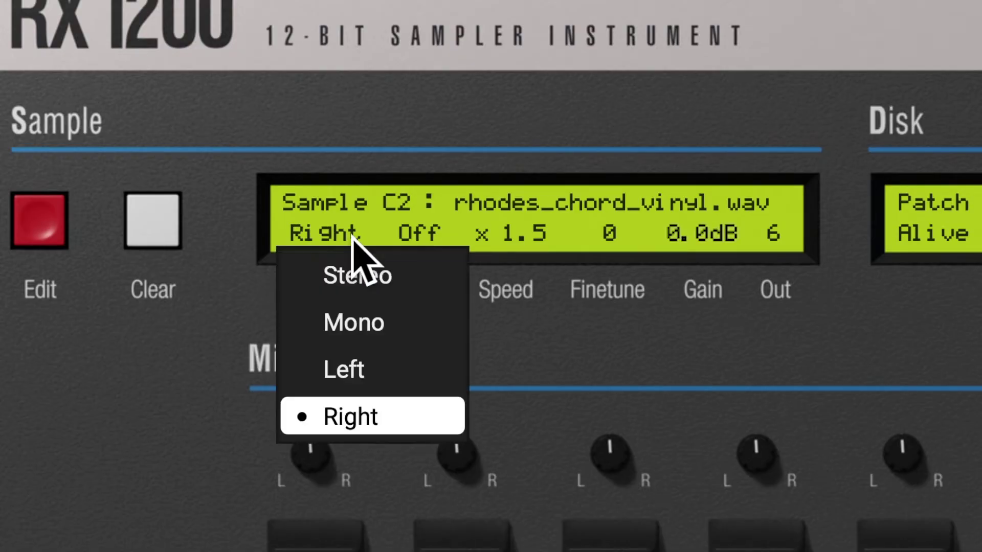
{"action": "left_click", "coordinate": [365, 284]}
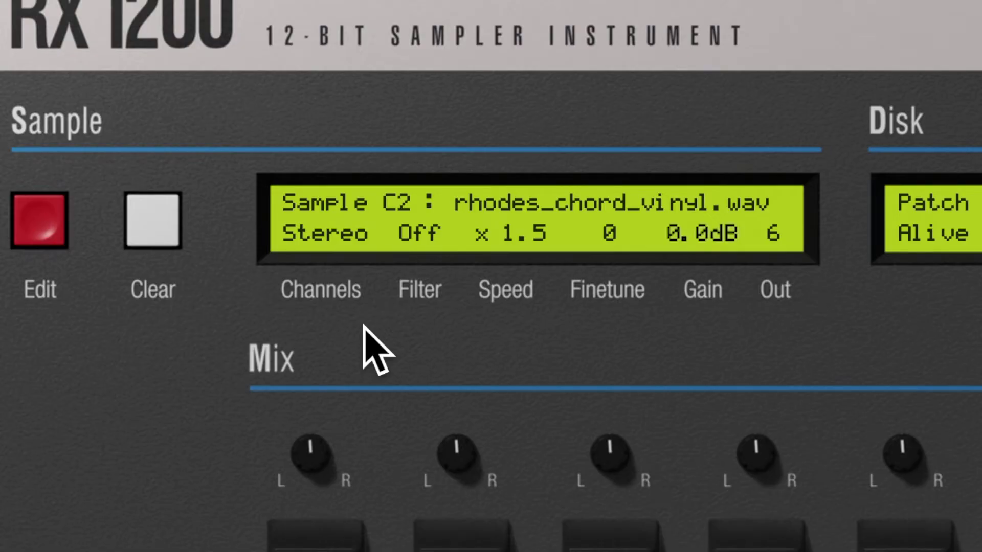
{"action": "left_click", "coordinate": [422, 239]}
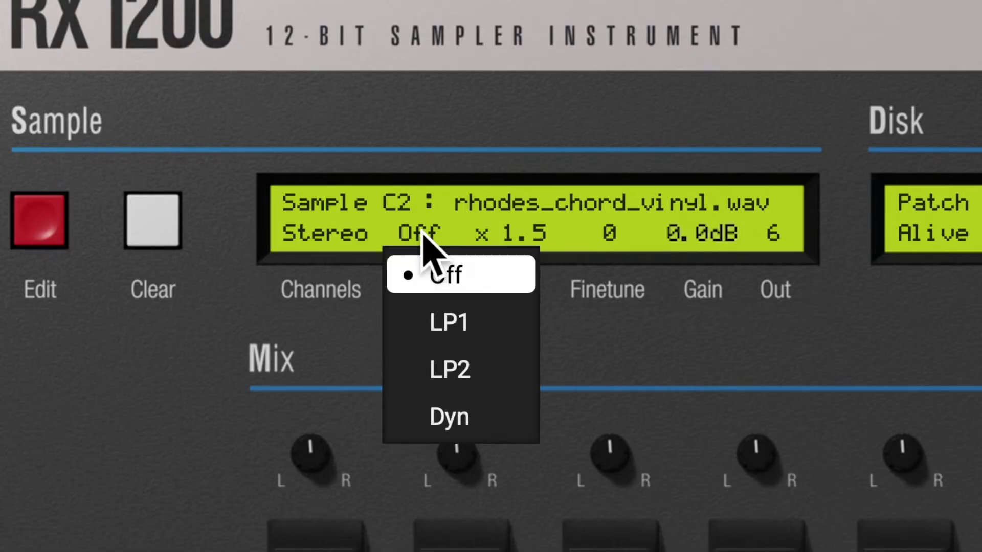
{"action": "left_click", "coordinate": [429, 321]}
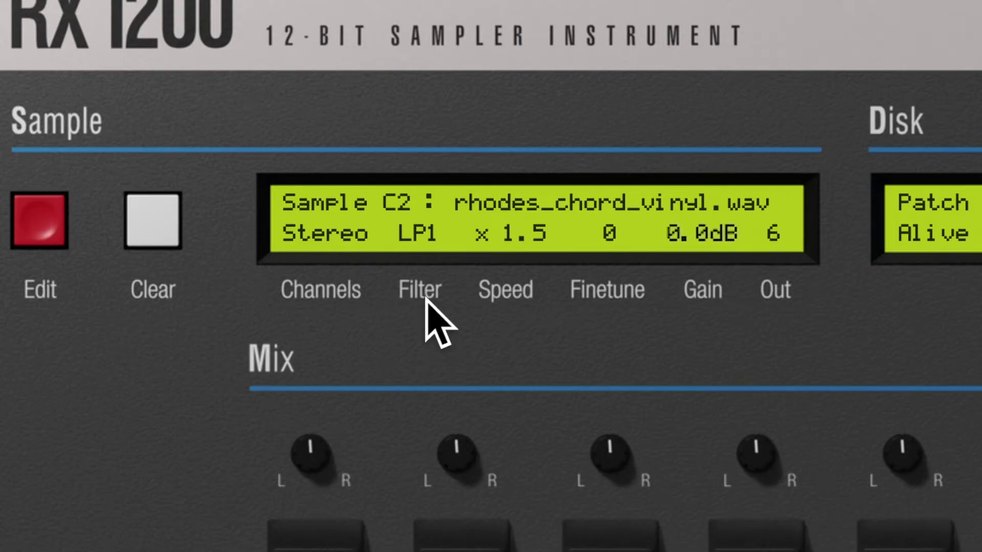
{"action": "left_click", "coordinate": [429, 240]}
{"action": "left_click", "coordinate": [432, 349]}
{"action": "left_click", "coordinate": [425, 236]}
{"action": "left_click", "coordinate": [440, 412]}
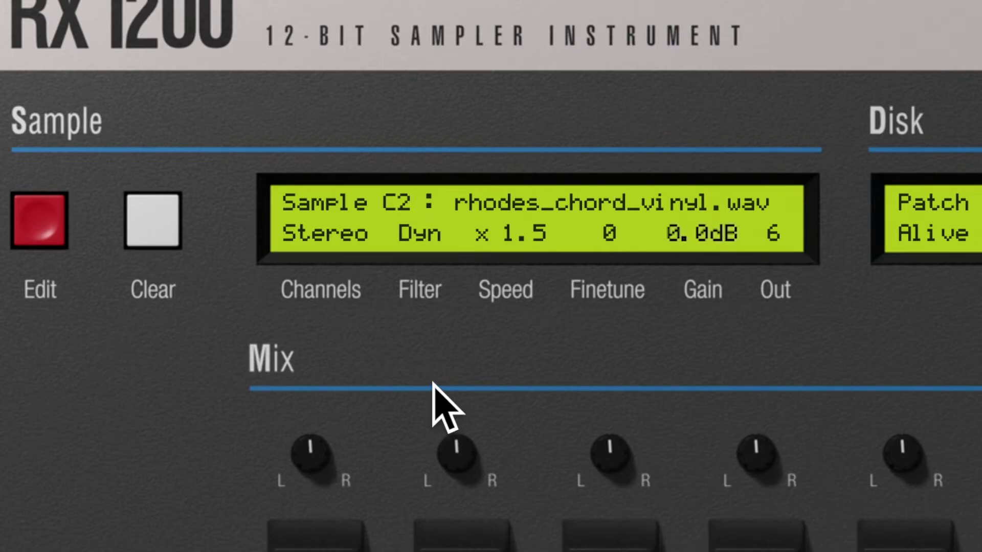
{"action": "left_click", "coordinate": [432, 262]}
{"action": "left_click", "coordinate": [440, 269]}
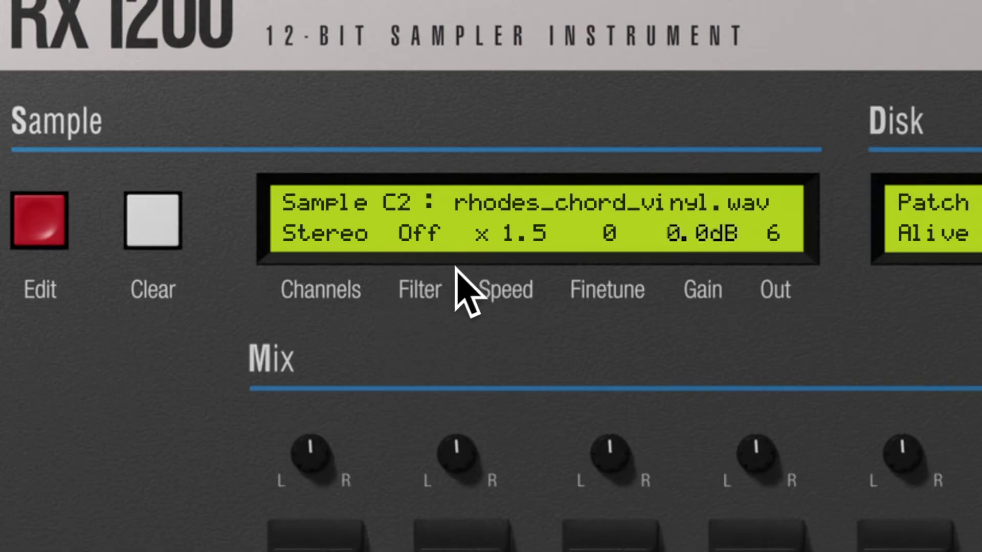
Step: Audition 45RPM and 78RPM speeds for sample C2, finally settling on x 1/2
{"action": "left_click", "coordinate": [521, 227]}
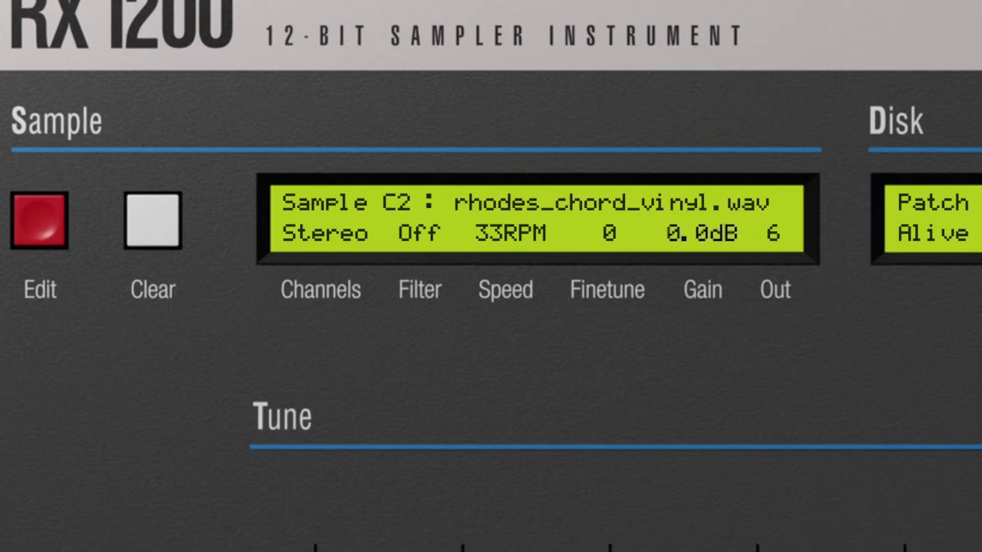
{"action": "left_click", "coordinate": [532, 241]}
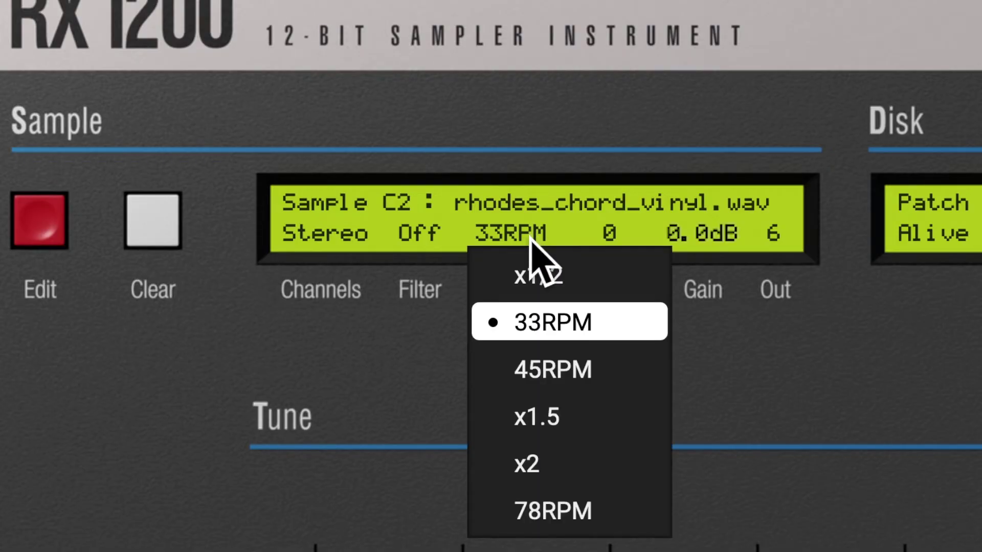
{"action": "left_click", "coordinate": [545, 368]}
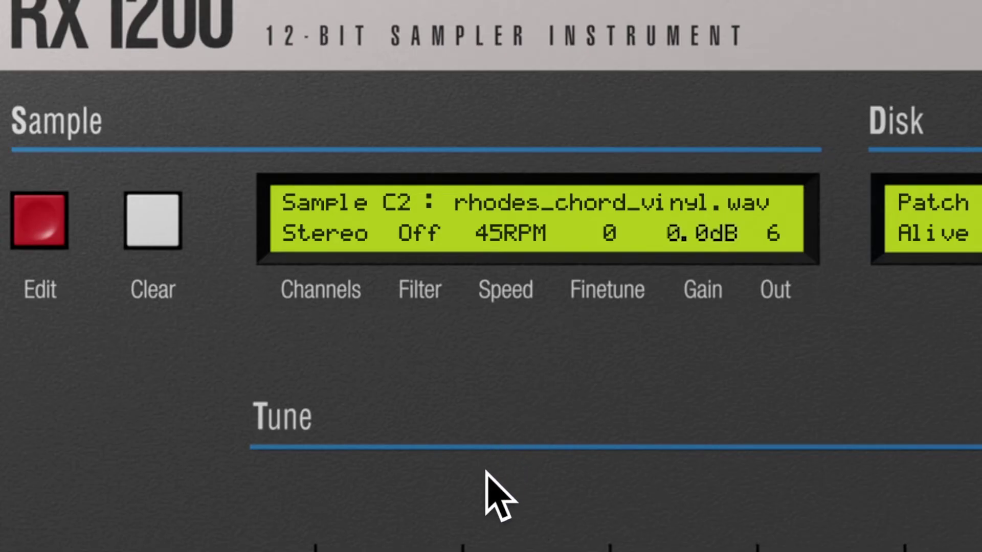
{"action": "left_click", "coordinate": [526, 234]}
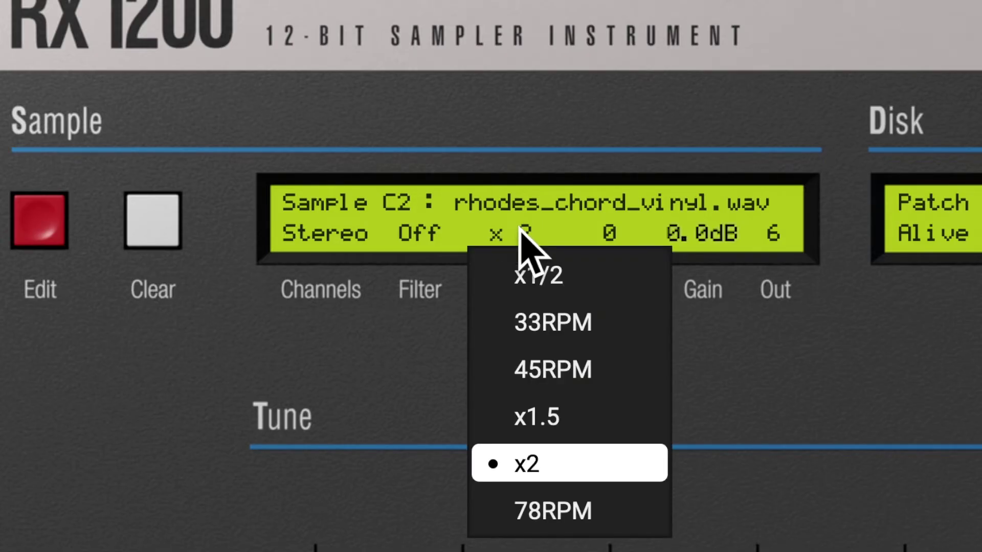
{"action": "left_click", "coordinate": [532, 510]}
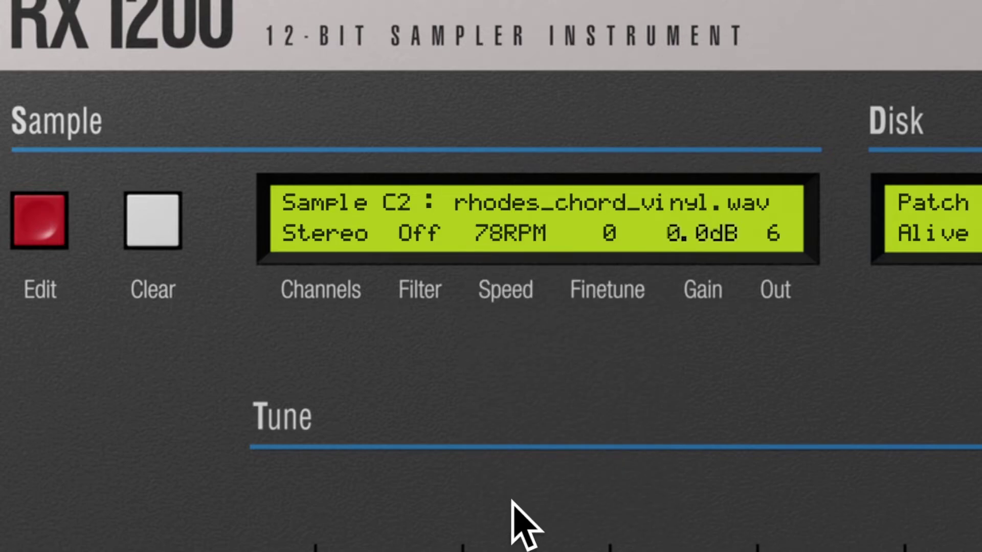
{"action": "left_click", "coordinate": [516, 245]}
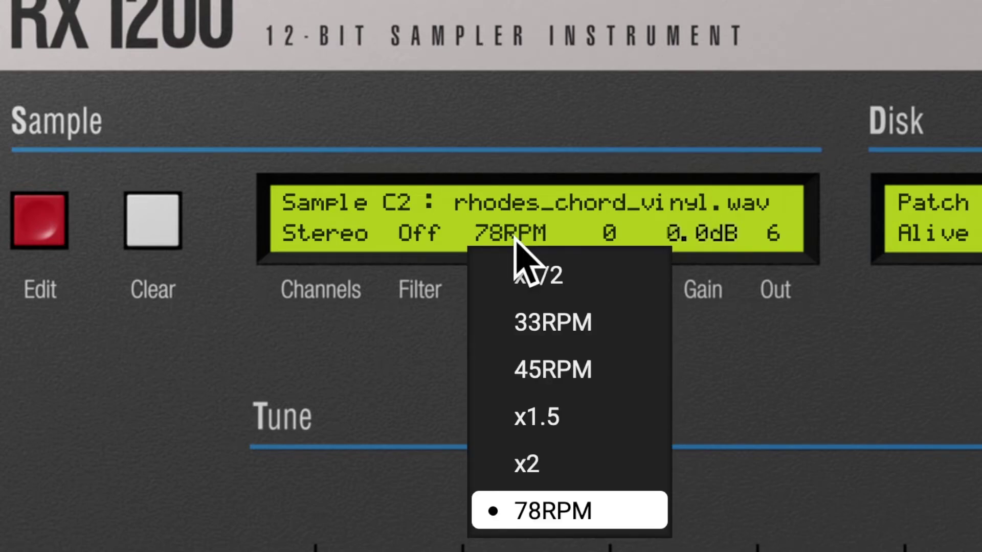
{"action": "left_click", "coordinate": [536, 282]}
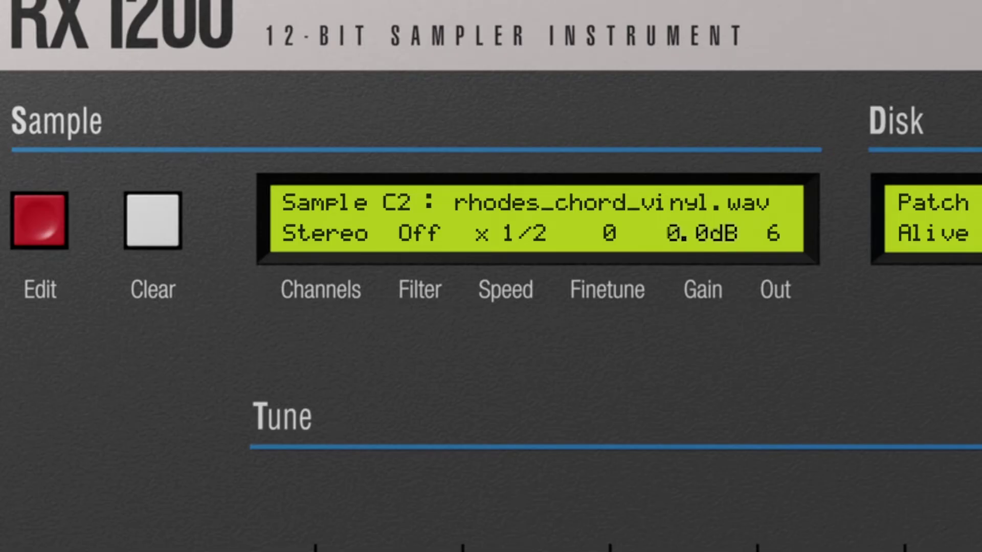
{"action": "left_click_drag", "start_coordinate": [489, 551], "coordinate": [489, 546]}
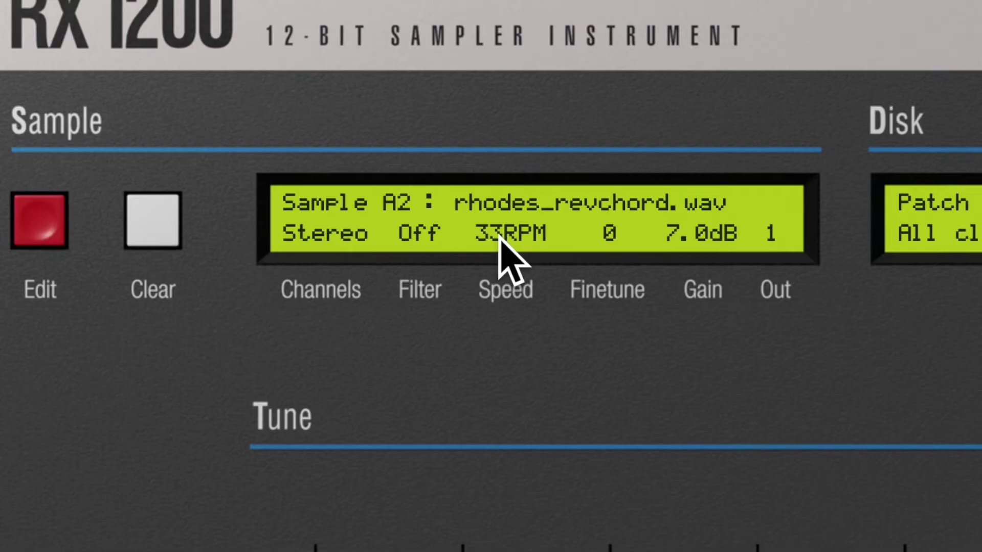
Step: Set A2 and A3 to 45RPM, lower their tunings (A3 to -6), and raise A3's finetune
{"action": "left_click", "coordinate": [500, 236]}
{"action": "left_click", "coordinate": [505, 360]}
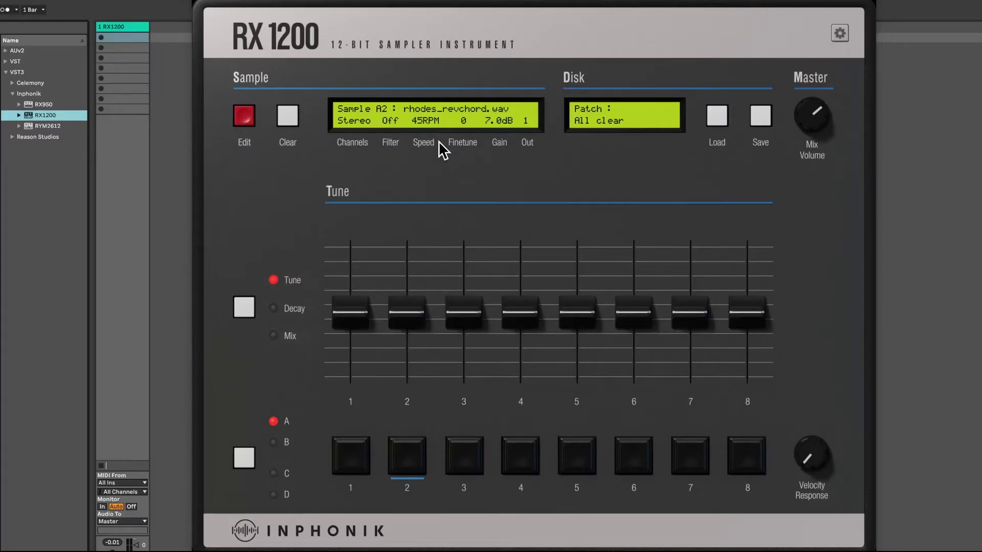
{"action": "left_click_drag", "start_coordinate": [394, 300], "coordinate": [397, 353]}
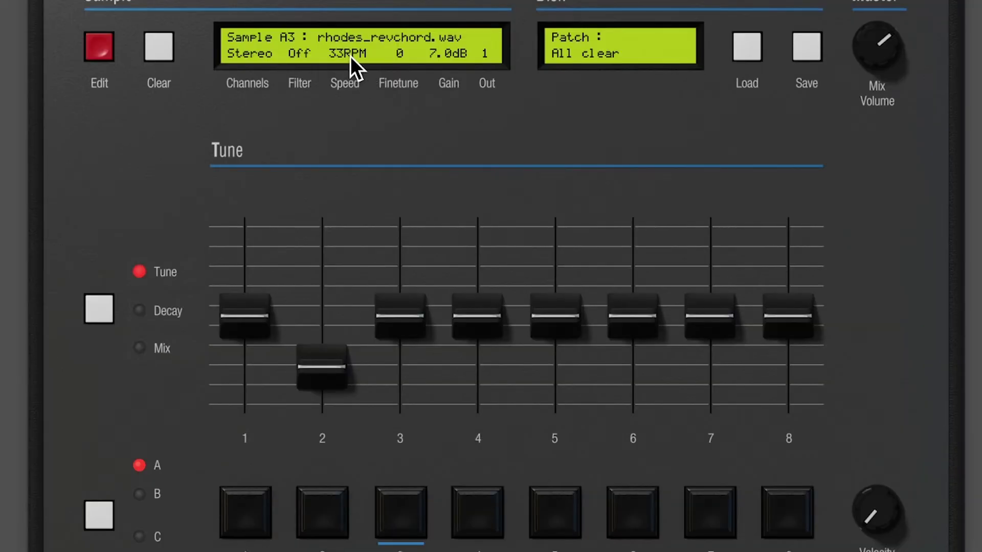
{"action": "left_click", "coordinate": [425, 120]}
{"action": "left_click", "coordinate": [441, 173]}
{"action": "left_click", "coordinate": [460, 299]}
{"action": "left_click_drag", "start_coordinate": [394, 299], "coordinate": [393, 383]}
{"action": "left_click_drag", "start_coordinate": [401, 57], "coordinate": [427, 0]}
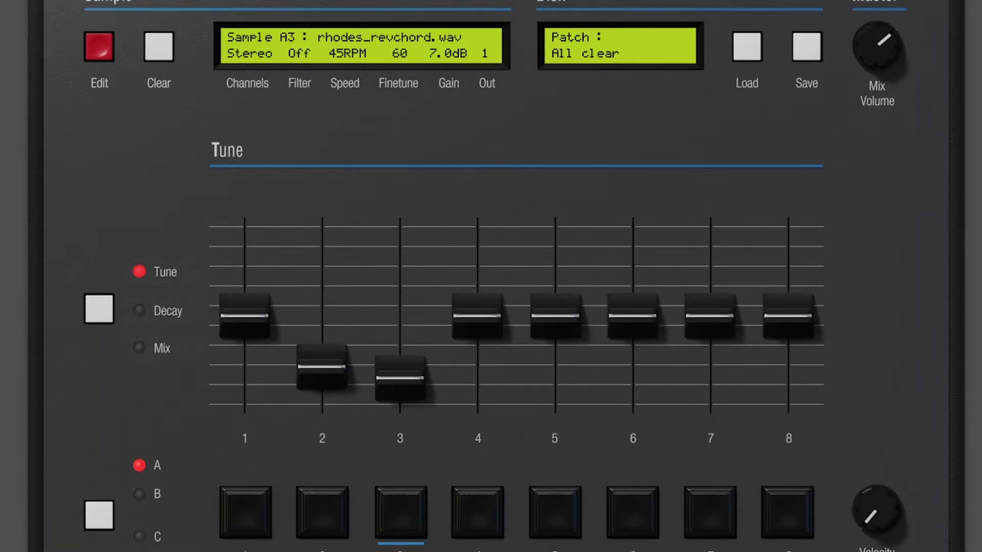
Step: Set A4's speed to x1.5 and lower its tuning, then review pads 1–4
{"action": "left_click", "coordinate": [361, 82]}
{"action": "left_click", "coordinate": [361, 142]}
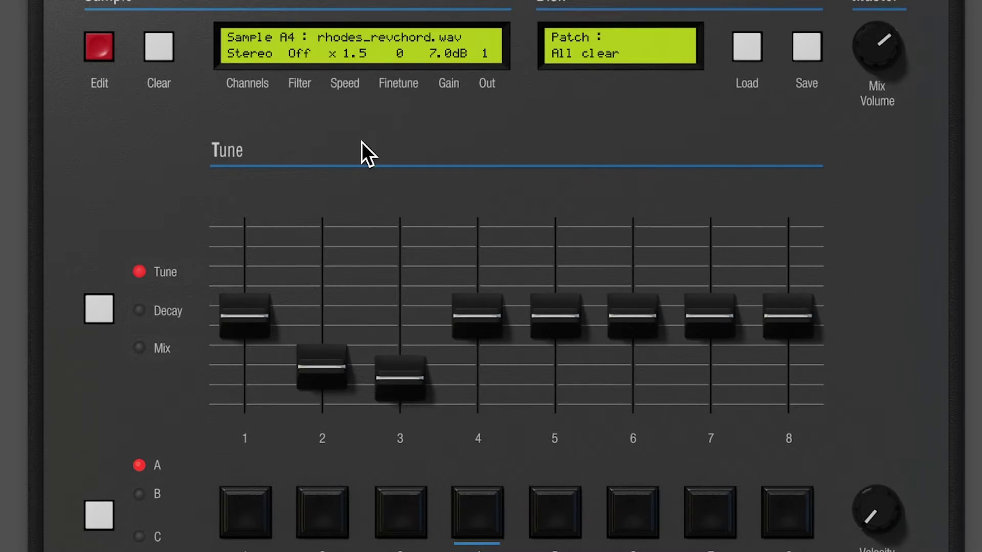
{"action": "left_click_drag", "start_coordinate": [473, 322], "coordinate": [469, 394]}
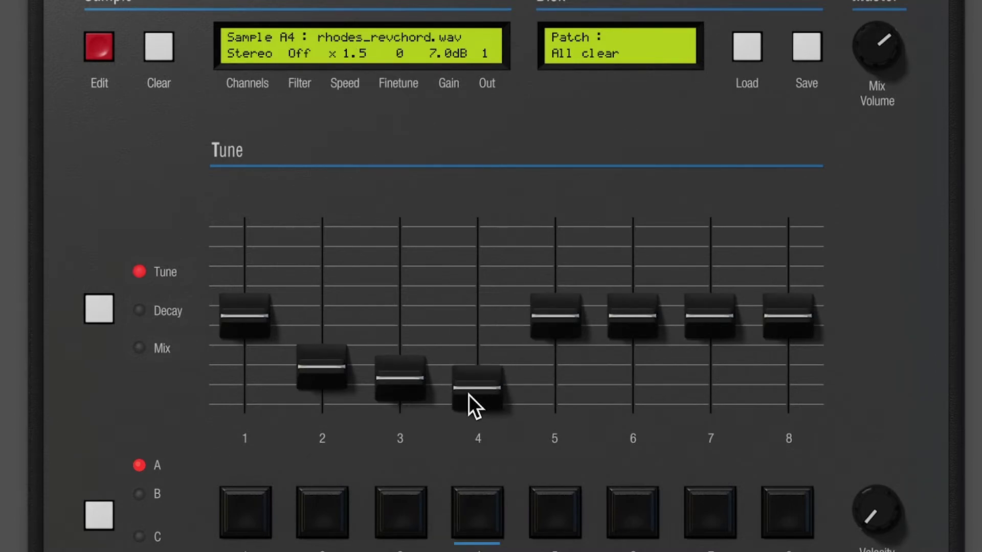
{"action": "left_click", "coordinate": [255, 512]}
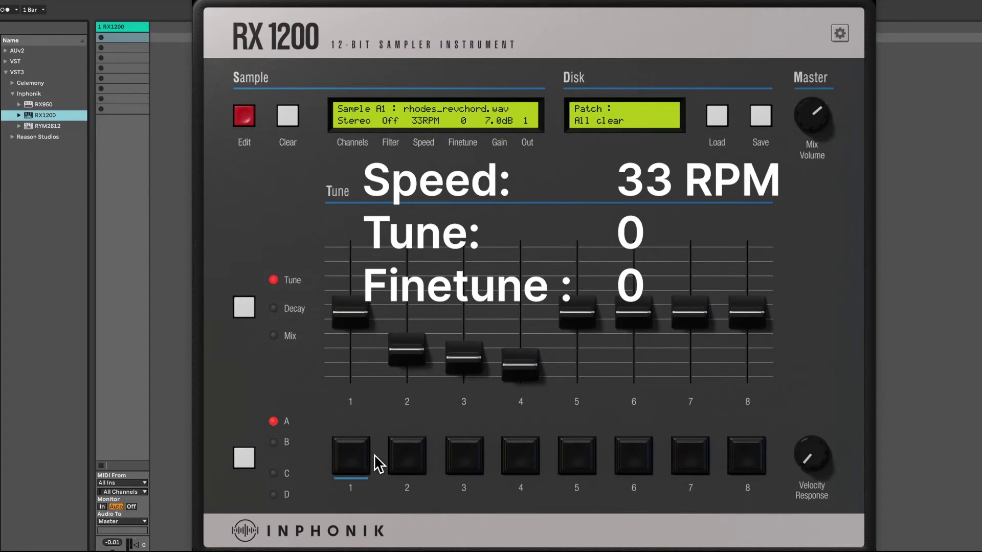
{"action": "left_click", "coordinate": [408, 454]}
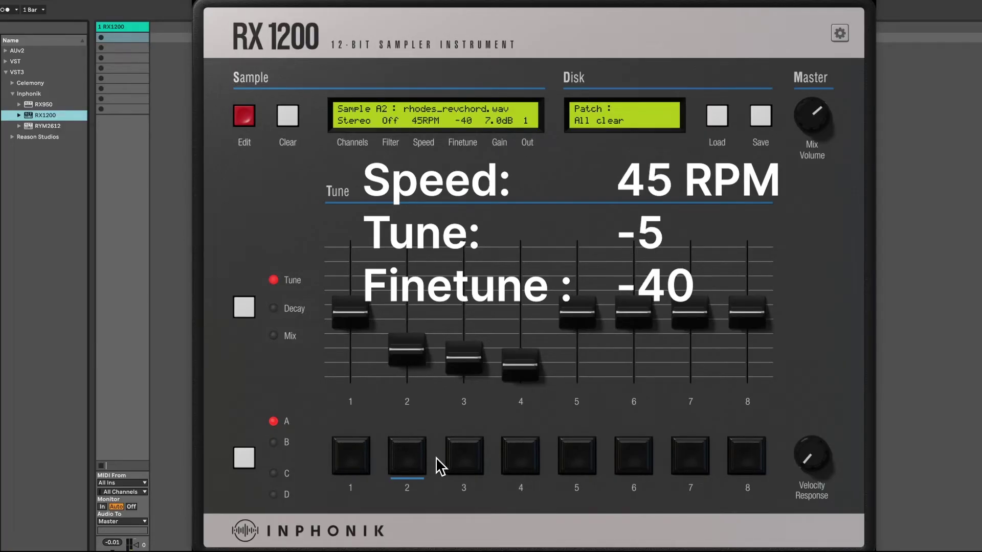
{"action": "left_click", "coordinate": [461, 463]}
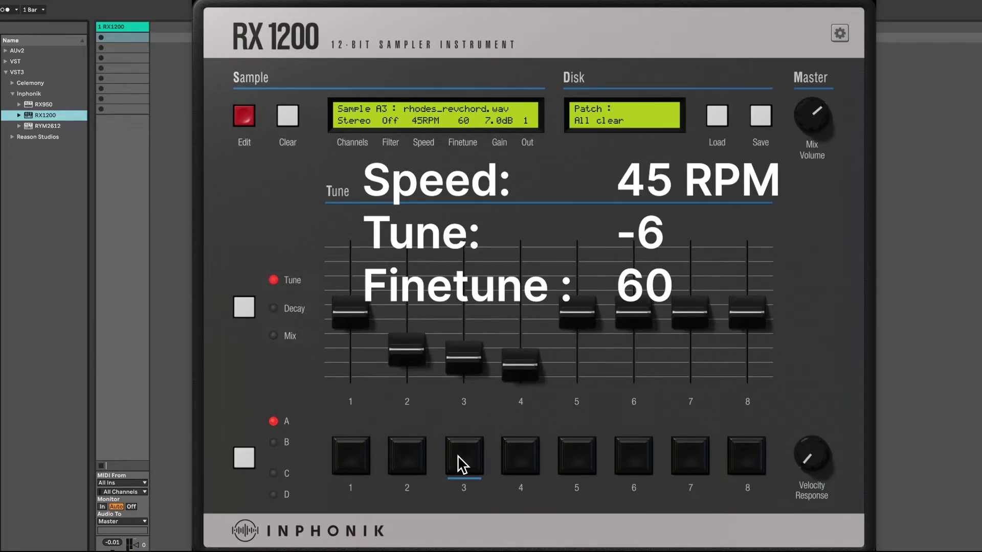
{"action": "left_click", "coordinate": [517, 458]}
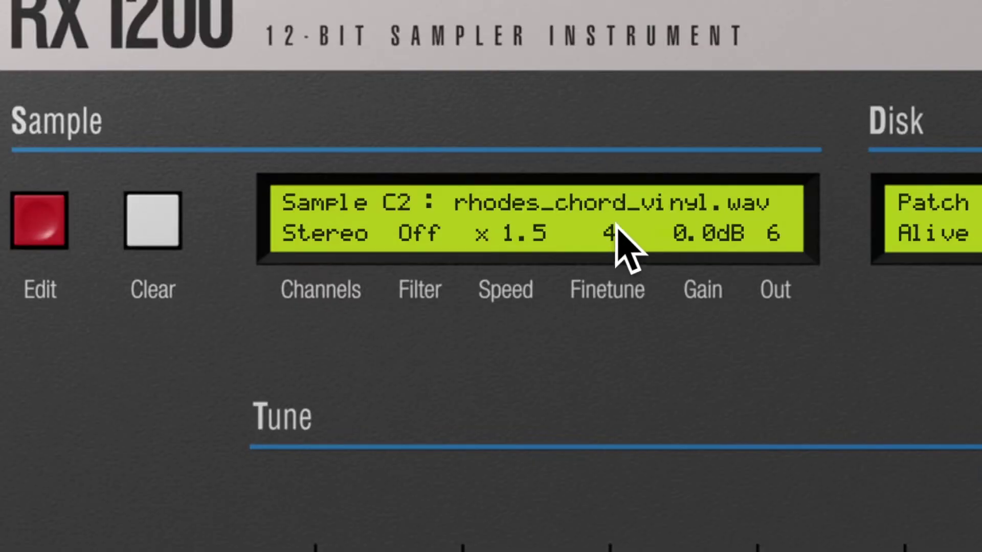
Step: Reset sample C2's finetune to 0 and bring its gain down to -7.3dB
{"action": "left_click_drag", "start_coordinate": [618, 247], "coordinate": [704, 551]}
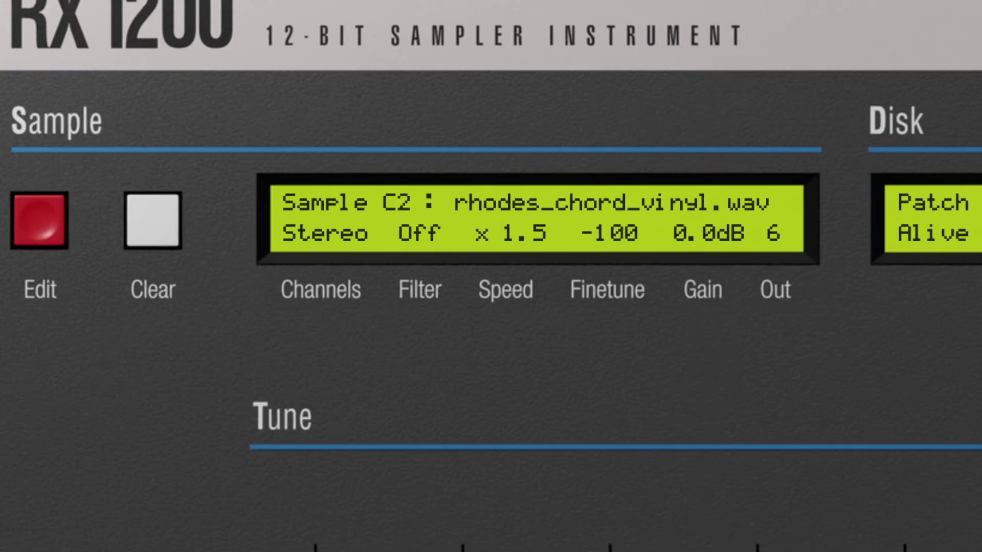
{"action": "double_click", "coordinate": [624, 236]}
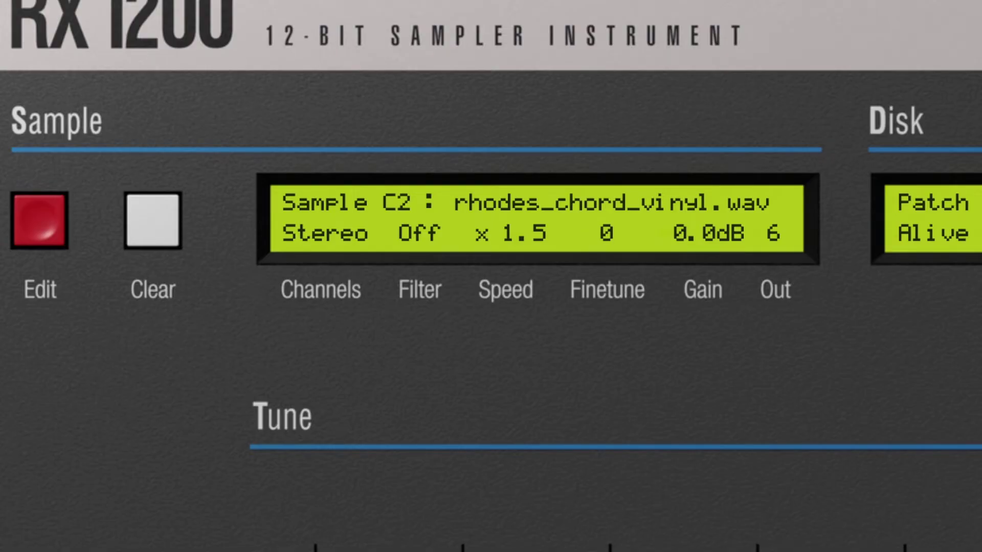
{"action": "left_click_drag", "start_coordinate": [708, 235], "coordinate": [787, 0]}
{"action": "left_click_drag", "start_coordinate": [685, 209], "coordinate": [782, 551]}
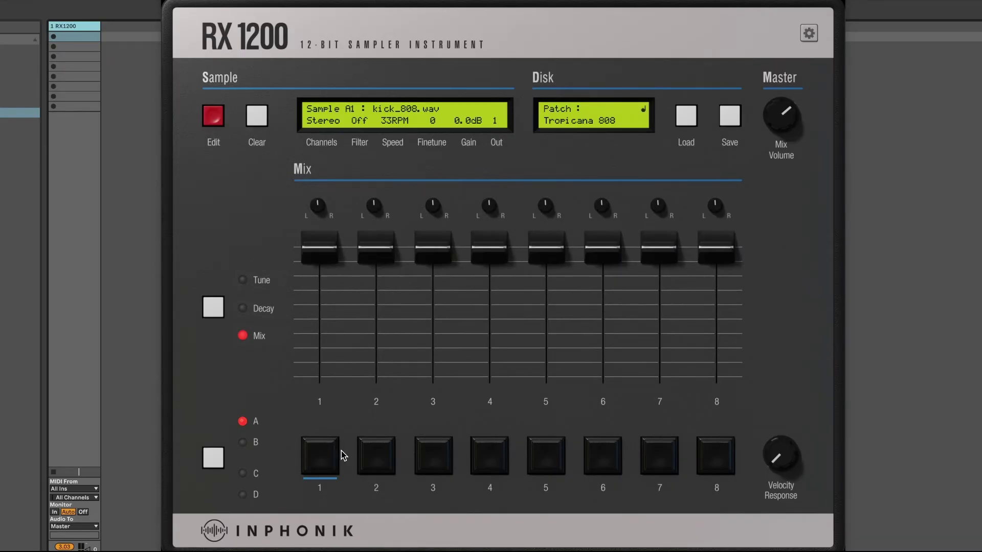
Step: Raise the kick's gain to about 9.8 dB and set its mix level to 95%
{"action": "left_click", "coordinate": [367, 459]}
{"action": "left_click", "coordinate": [429, 463]}
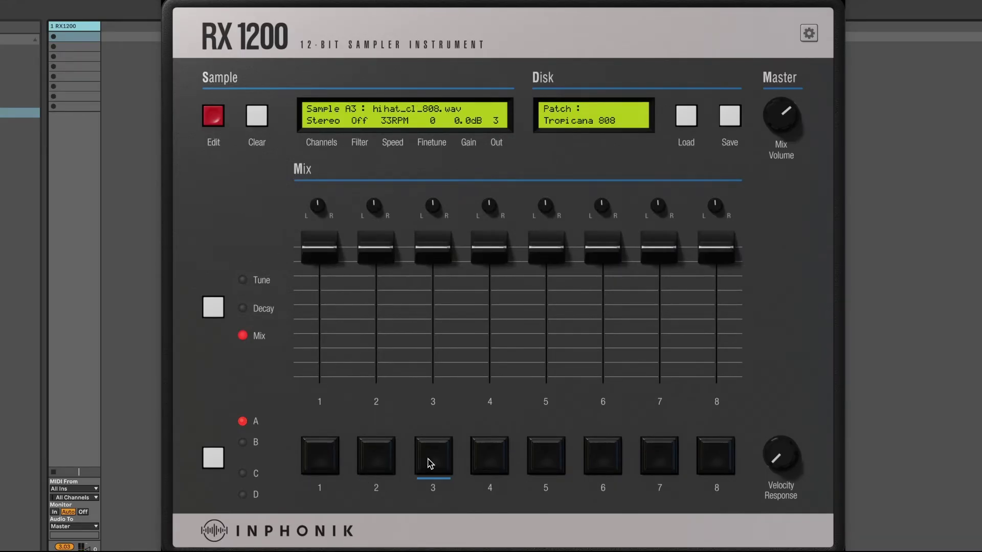
{"action": "left_click", "coordinate": [312, 469]}
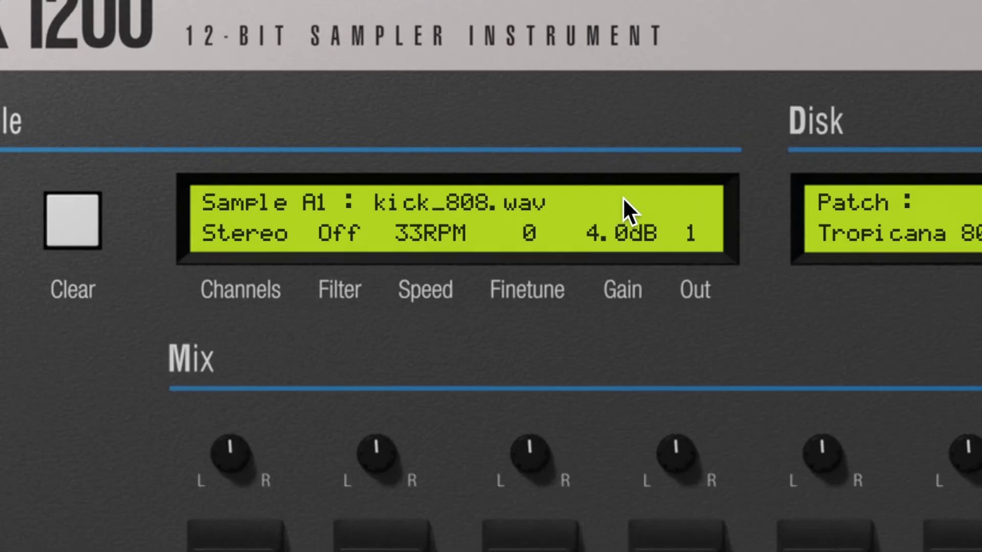
{"action": "left_click_drag", "start_coordinate": [622, 198], "coordinate": [626, 181]}
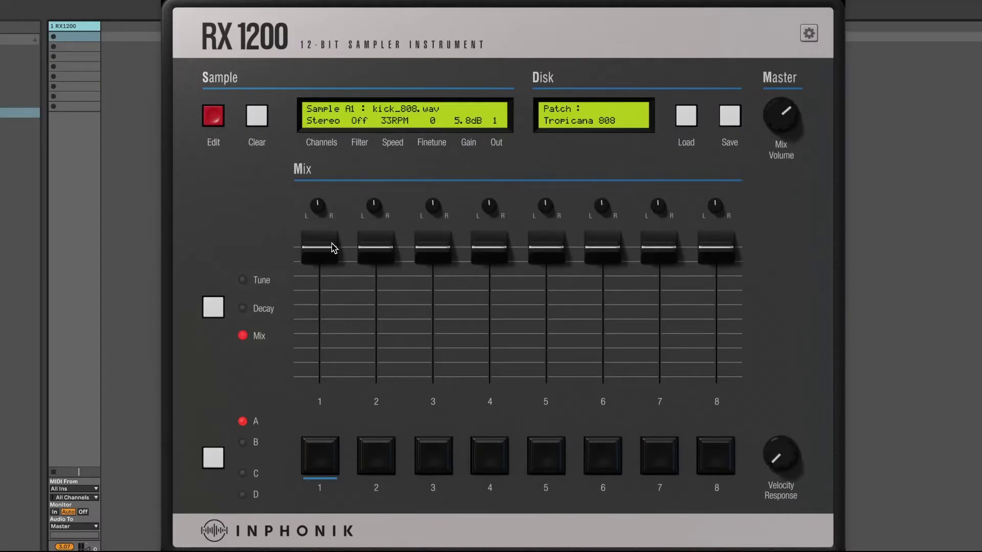
{"action": "left_click_drag", "start_coordinate": [333, 247], "coordinate": [328, 269]}
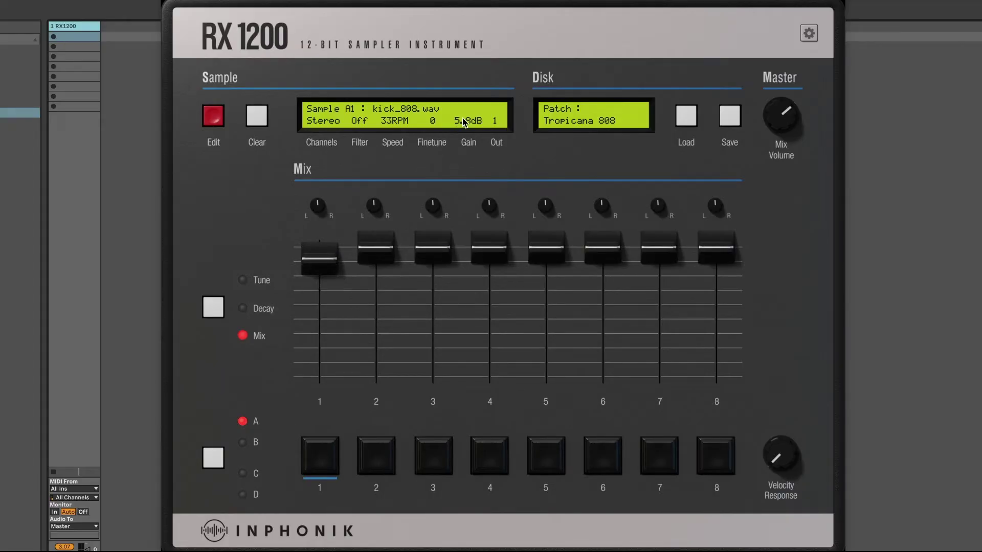
{"action": "left_click_drag", "start_coordinate": [463, 121], "coordinate": [471, 97]}
{"action": "left_click_drag", "start_coordinate": [314, 258], "coordinate": [324, 269]}
{"action": "left_click_drag", "start_coordinate": [464, 125], "coordinate": [482, 70]}
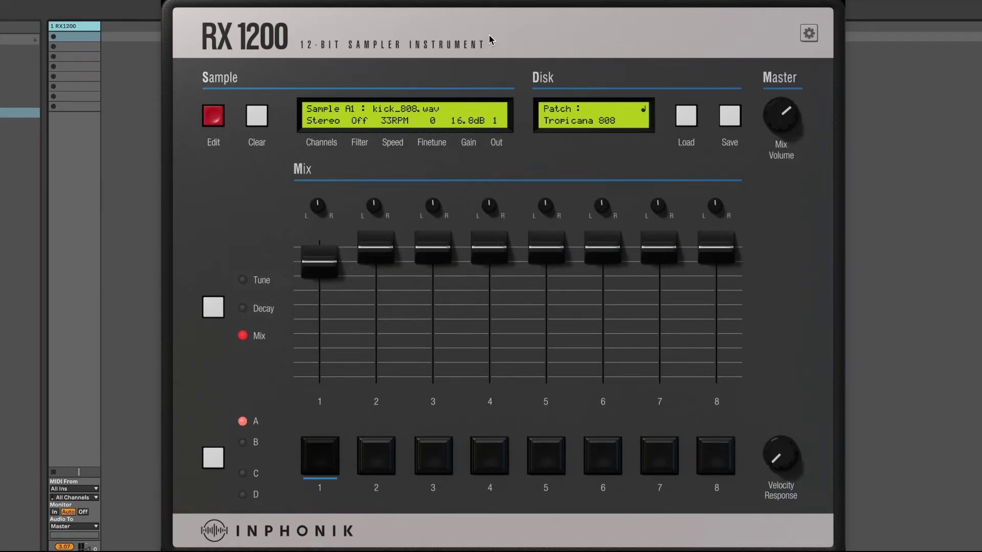
{"action": "left_click_drag", "start_coordinate": [467, 120], "coordinate": [472, 101]}
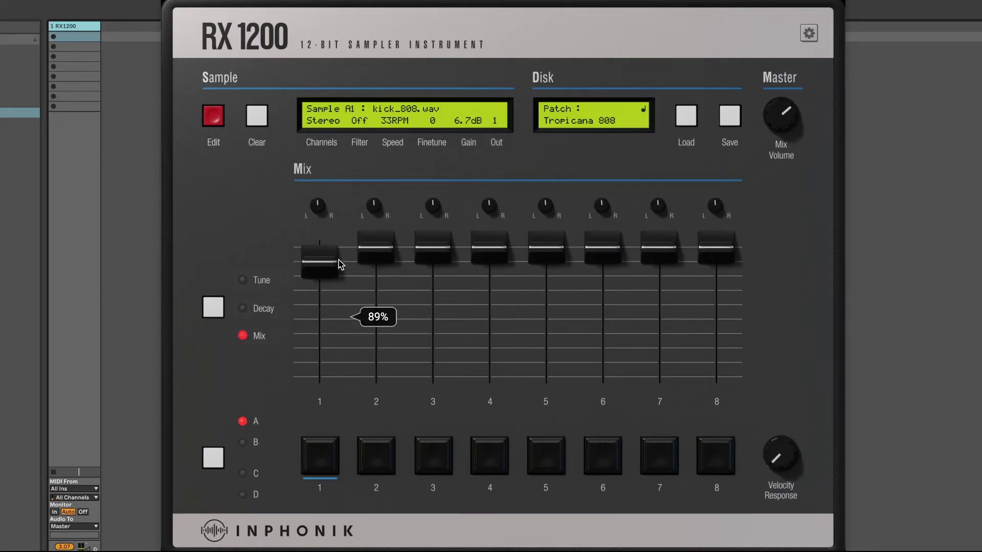
{"action": "left_click_drag", "start_coordinate": [340, 268], "coordinate": [336, 263]}
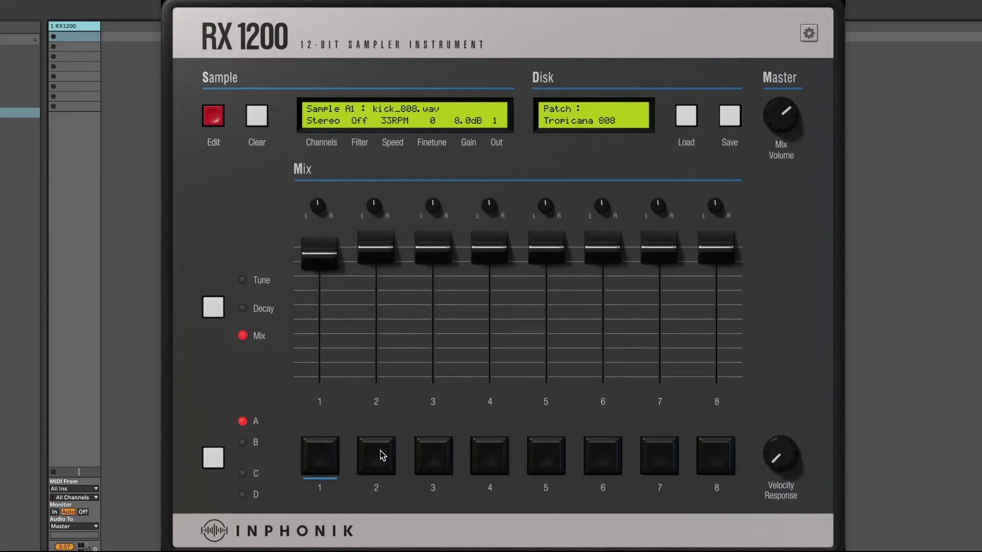
Step: Boost snare gain to 9.6 dB (mix 95%) and closed hi-hat to about 11 dB (mix ~92%)
{"action": "left_click", "coordinate": [384, 455]}
{"action": "left_click_drag", "start_coordinate": [473, 132], "coordinate": [487, 82]}
{"action": "left_click_drag", "start_coordinate": [391, 244], "coordinate": [392, 261]}
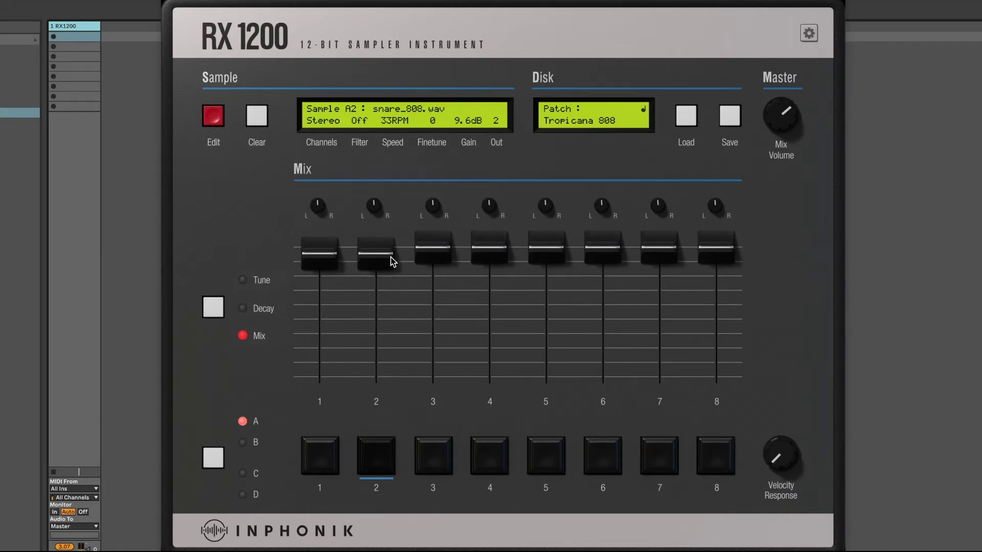
{"action": "left_click", "coordinate": [444, 454]}
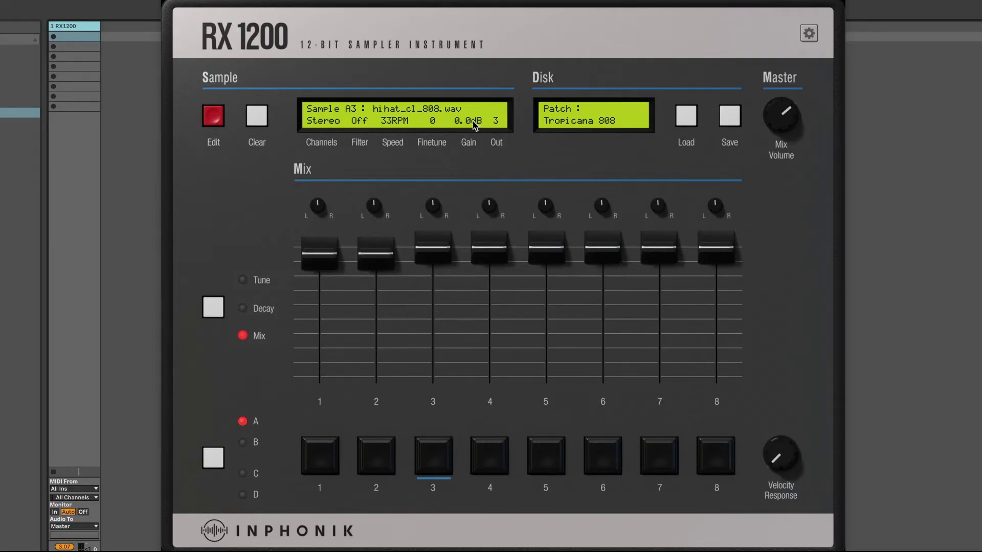
{"action": "left_click_drag", "start_coordinate": [474, 125], "coordinate": [486, 63]}
{"action": "left_click_drag", "start_coordinate": [423, 255], "coordinate": [427, 263]}
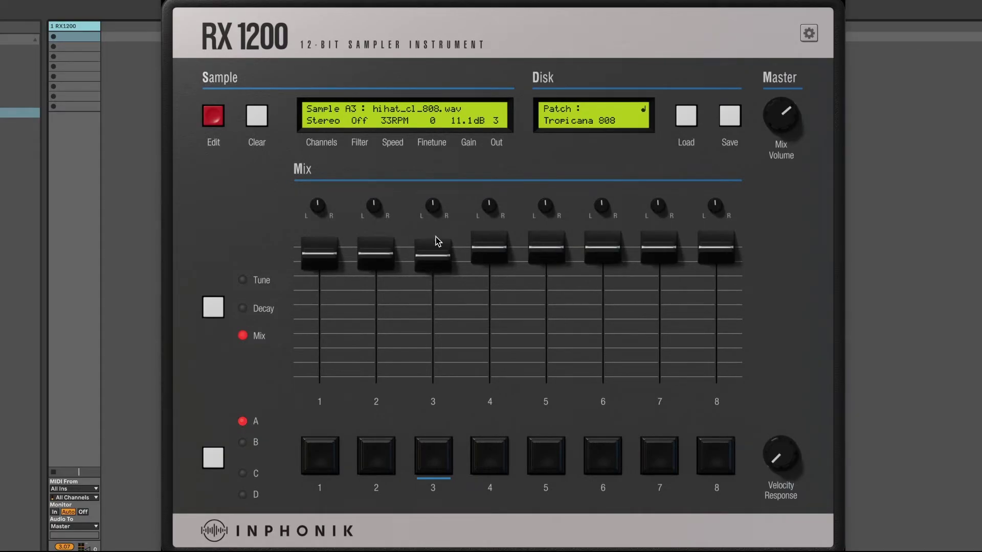
{"action": "left_click_drag", "start_coordinate": [465, 109], "coordinate": [467, 118]}
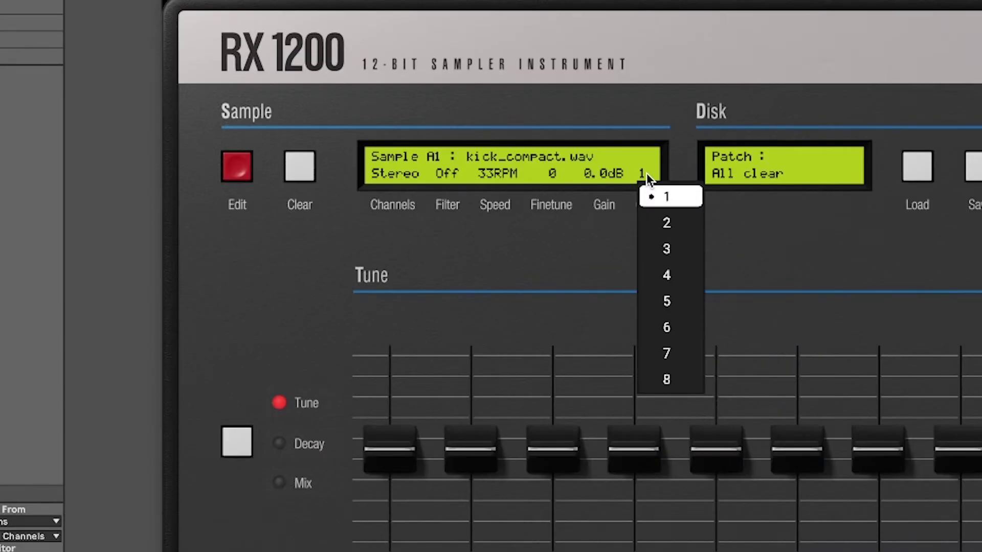
Step: Confirm pad 1 stays on output 1 and compare the closed and open hi-hats on pads 3 and 4
{"action": "left_click", "coordinate": [528, 166]}
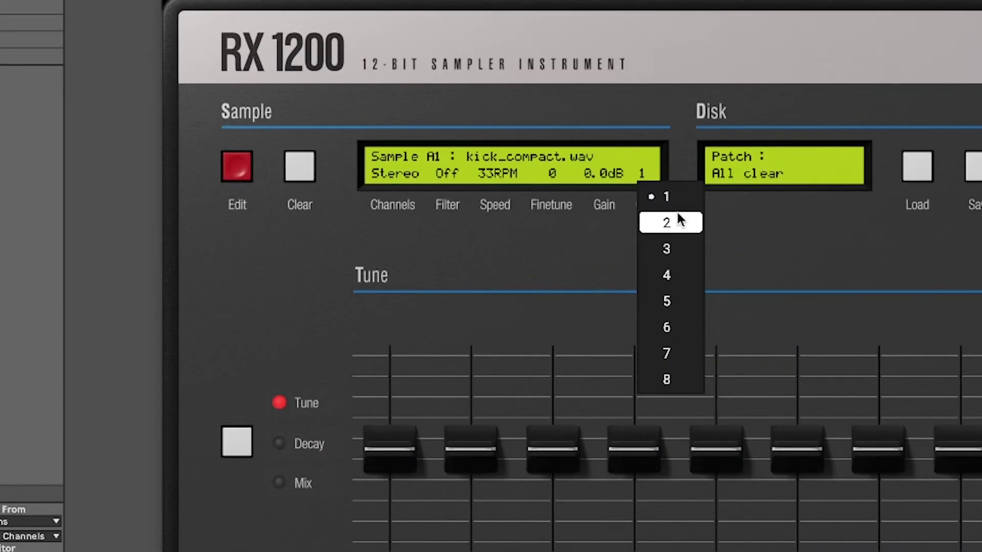
{"action": "left_click", "coordinate": [685, 176]}
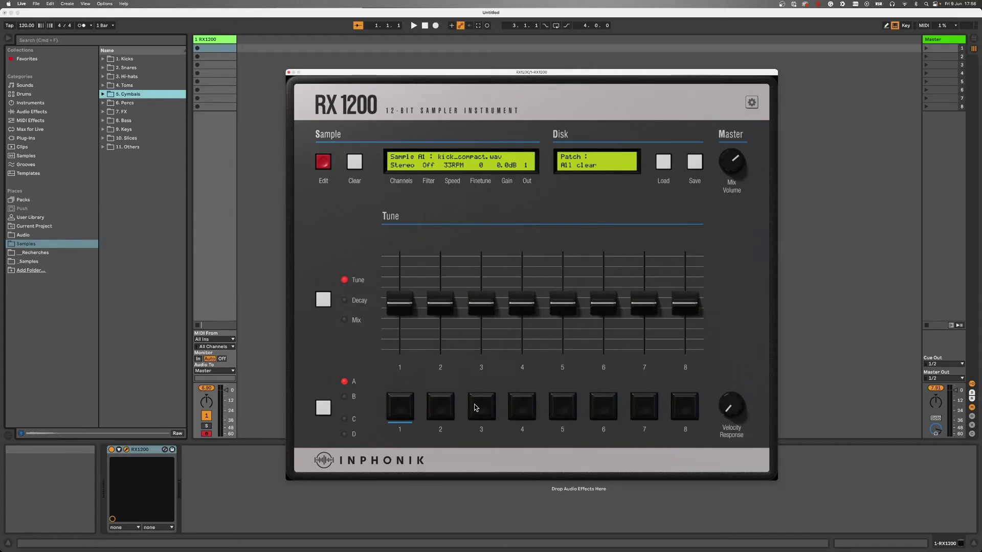
{"action": "left_click", "coordinate": [478, 406]}
{"action": "left_click", "coordinate": [515, 406]}
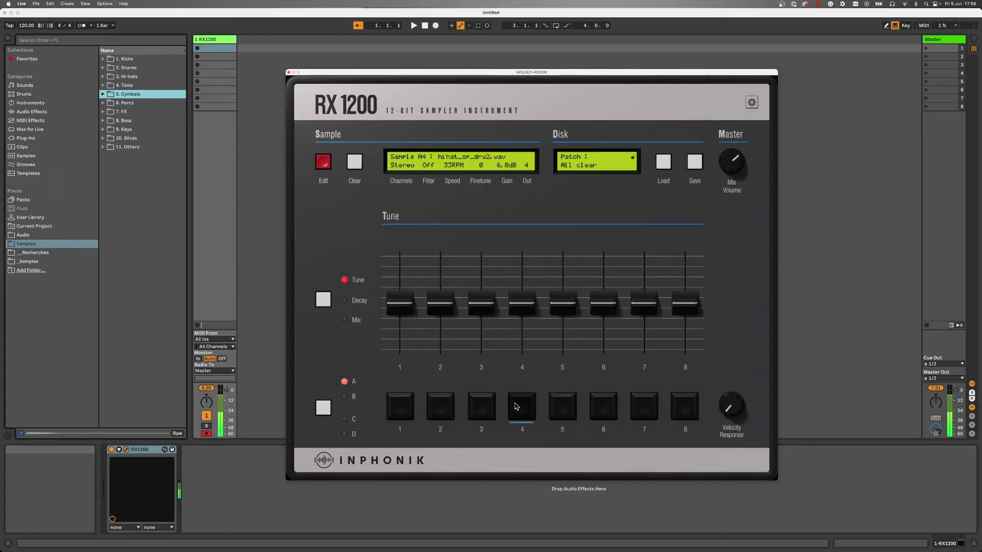
{"action": "left_click", "coordinate": [490, 405]}
{"action": "left_click", "coordinate": [521, 405]}
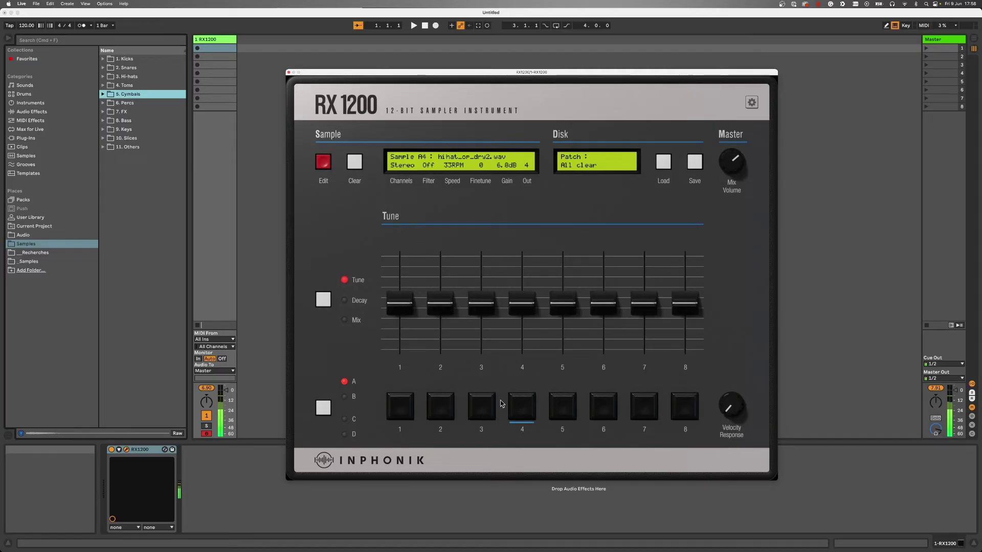
{"action": "left_click", "coordinate": [494, 404]}
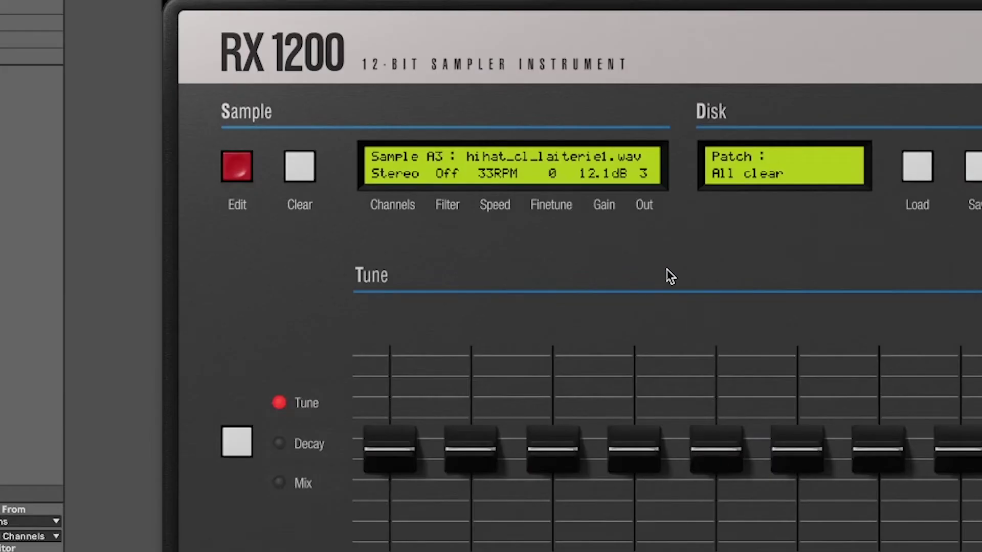
Step: Send pad 4's open hi-hat to output 3, matching pad 3's closed hi-hat
{"action": "left_click", "coordinate": [646, 176]}
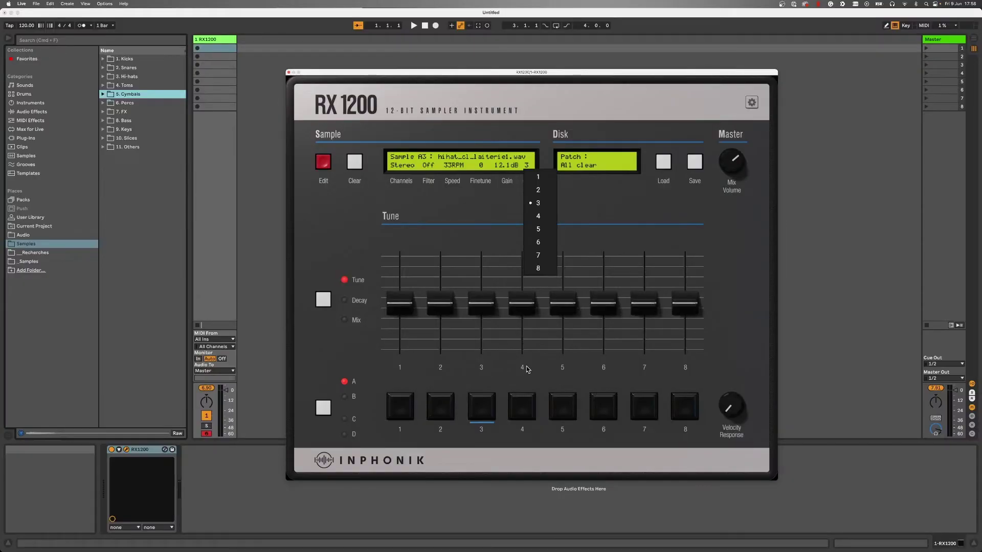
{"action": "left_click", "coordinate": [522, 406]}
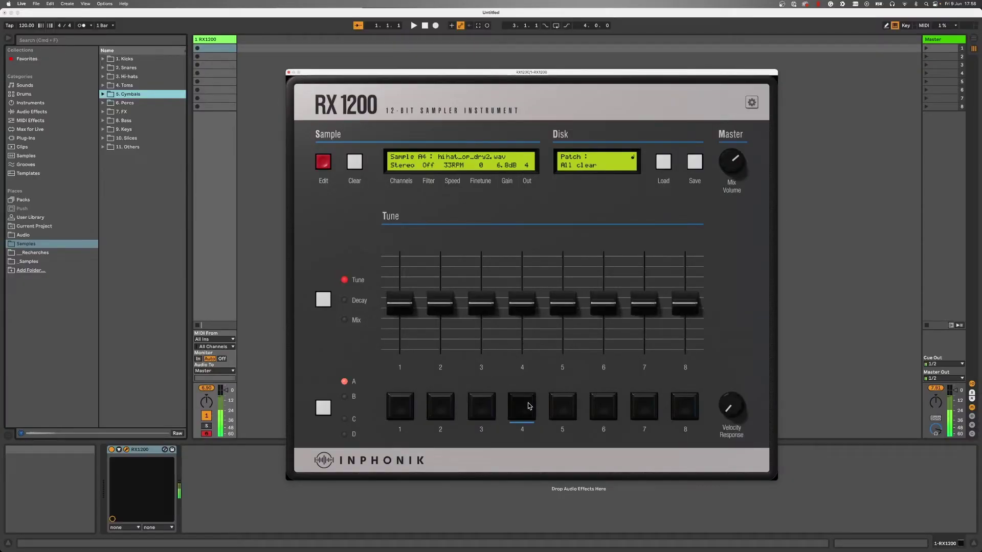
{"action": "left_click", "coordinate": [643, 174]}
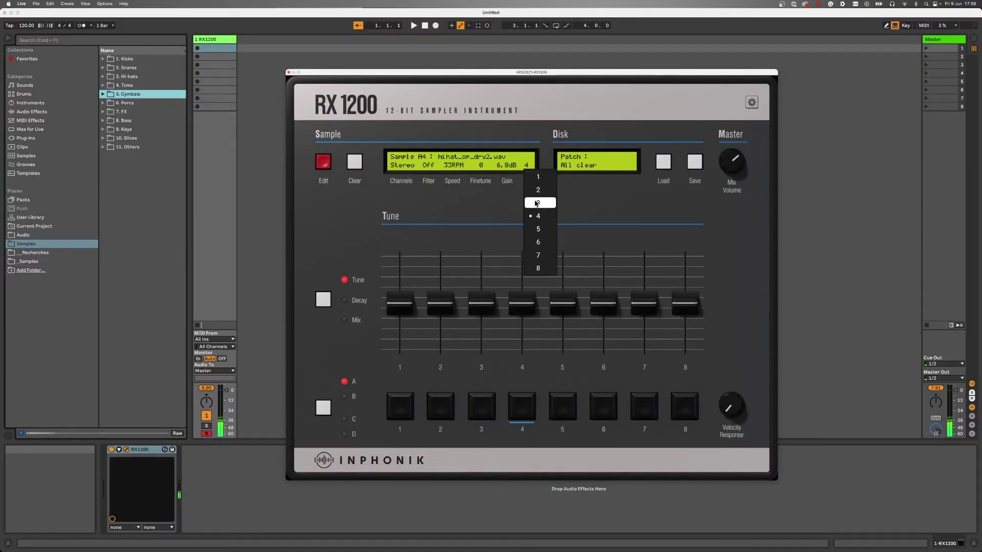
{"action": "left_click", "coordinate": [538, 203]}
Step: Audition pad 3's closed hi-hat to hear the choke, then select the crash on pad 5
{"action": "left_click", "coordinate": [481, 405]}
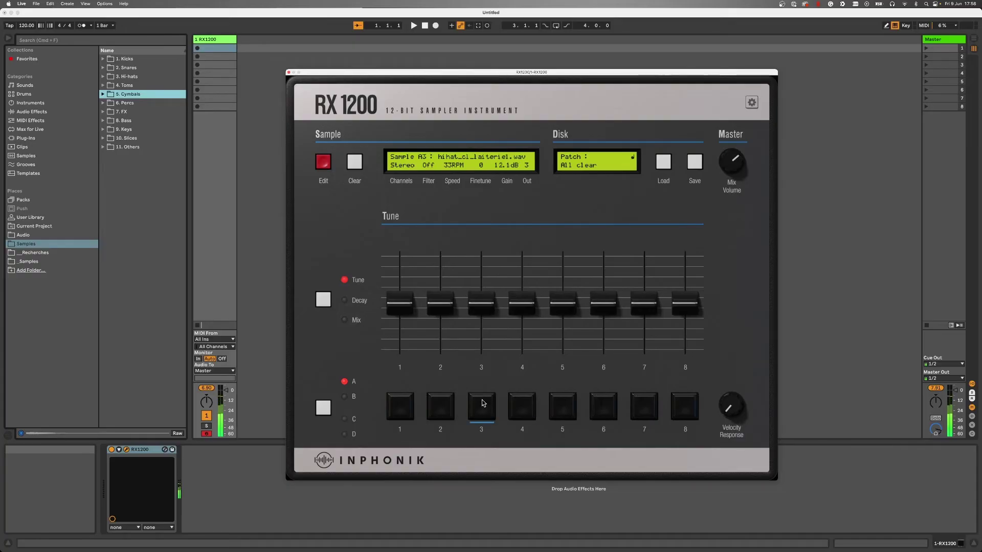
{"action": "left_click", "coordinate": [485, 404]}
{"action": "left_click", "coordinate": [485, 404]}
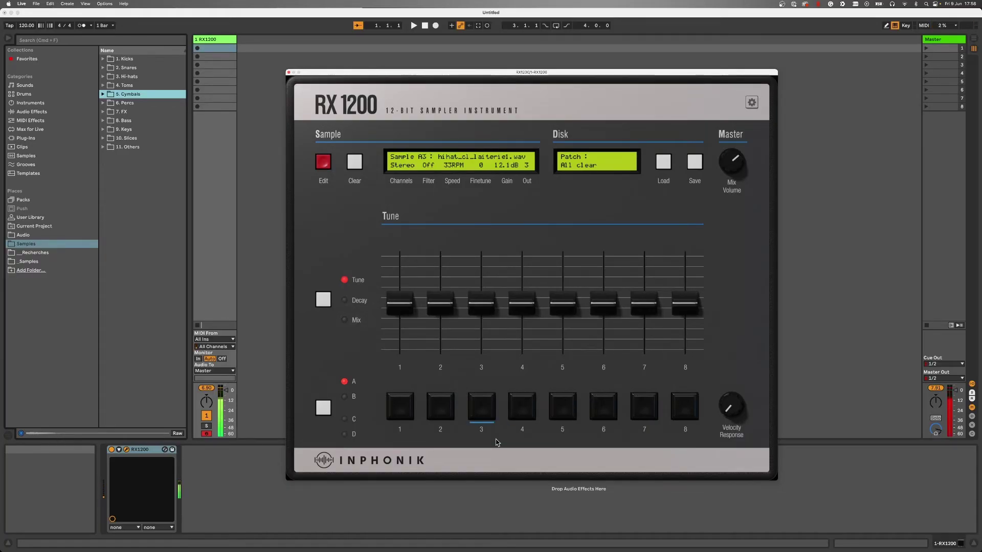
{"action": "left_click", "coordinate": [562, 406]}
Step: In RX1200's settings page, drag channel 5's polyphony down to 1
{"action": "left_click", "coordinate": [752, 103]}
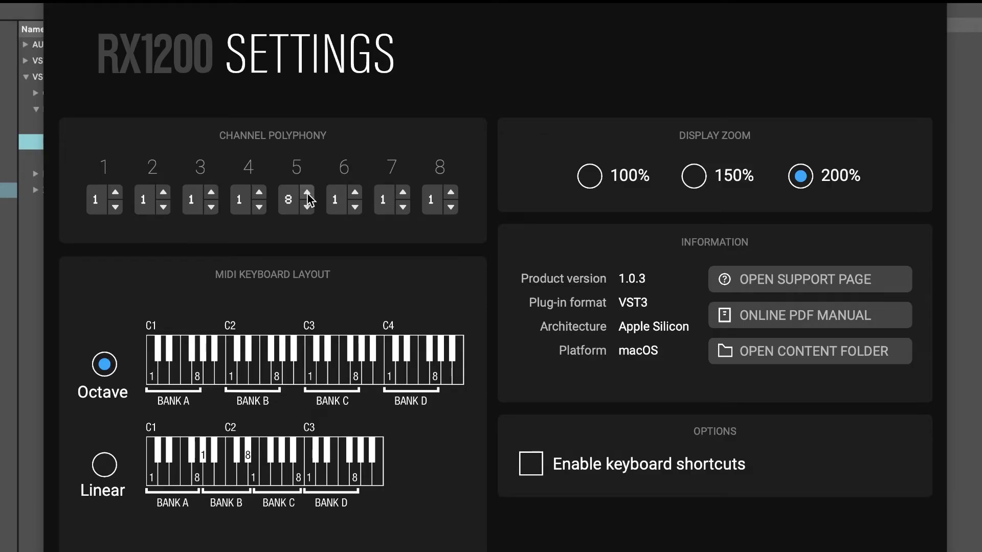
{"action": "left_click_drag", "start_coordinate": [291, 199], "coordinate": [291, 515]}
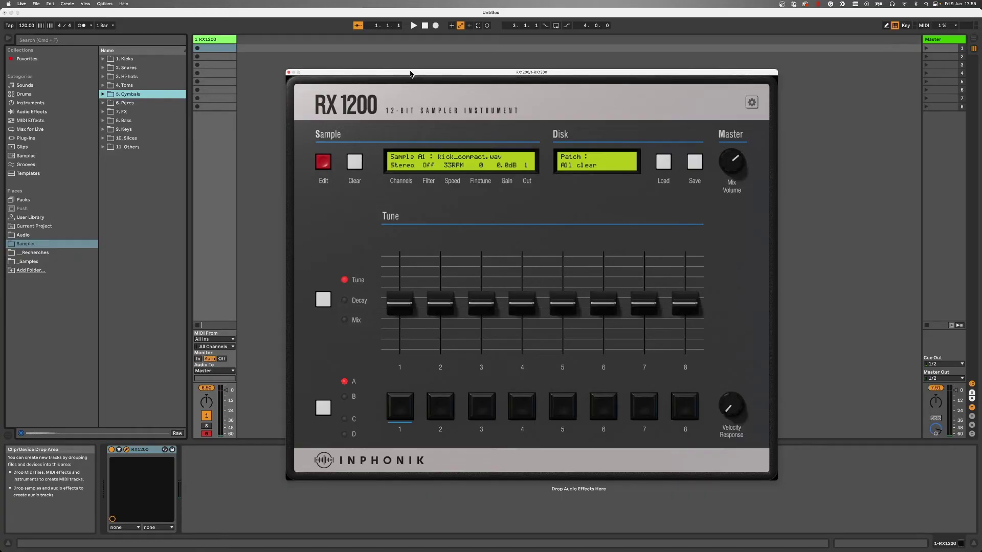
Step: Add four audio tracks and feed track 2 from RX1200 output 1 with monitoring on In
{"action": "left_click_drag", "start_coordinate": [410, 73], "coordinate": [544, 76]}
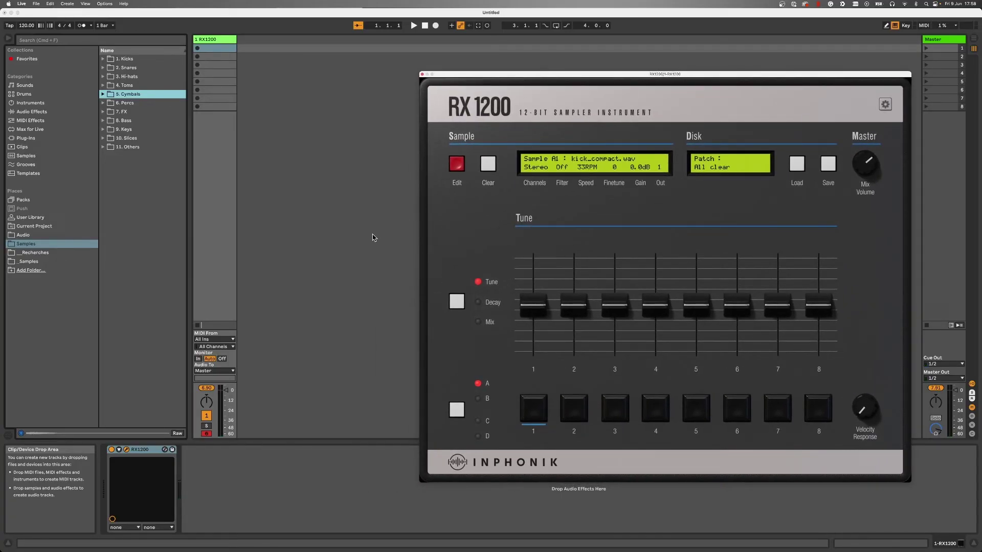
{"action": "key", "text": "super+t"}
{"action": "key", "text": "super+t"}
{"action": "key", "text": "super+t"}
{"action": "key", "text": "super+t"}
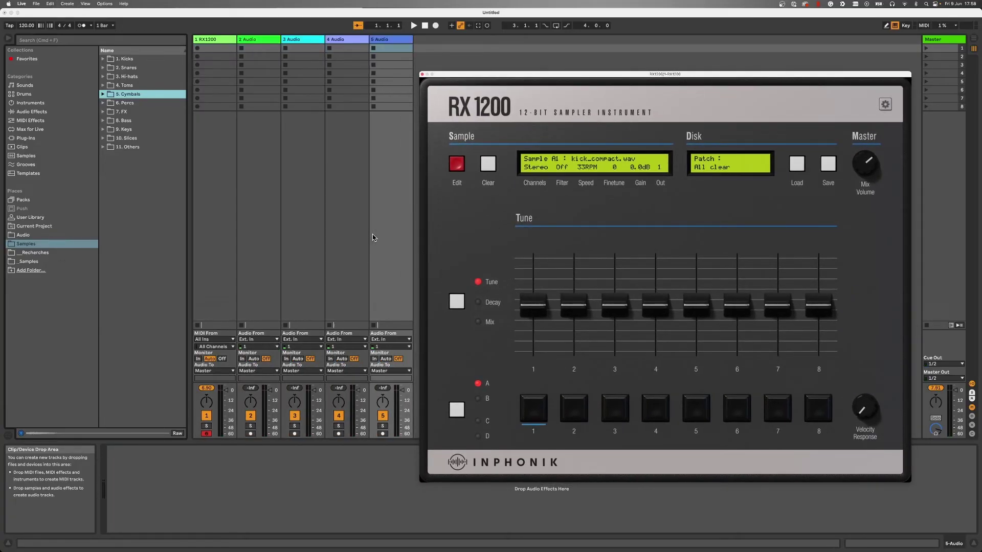
{"action": "left_click", "coordinate": [265, 339]}
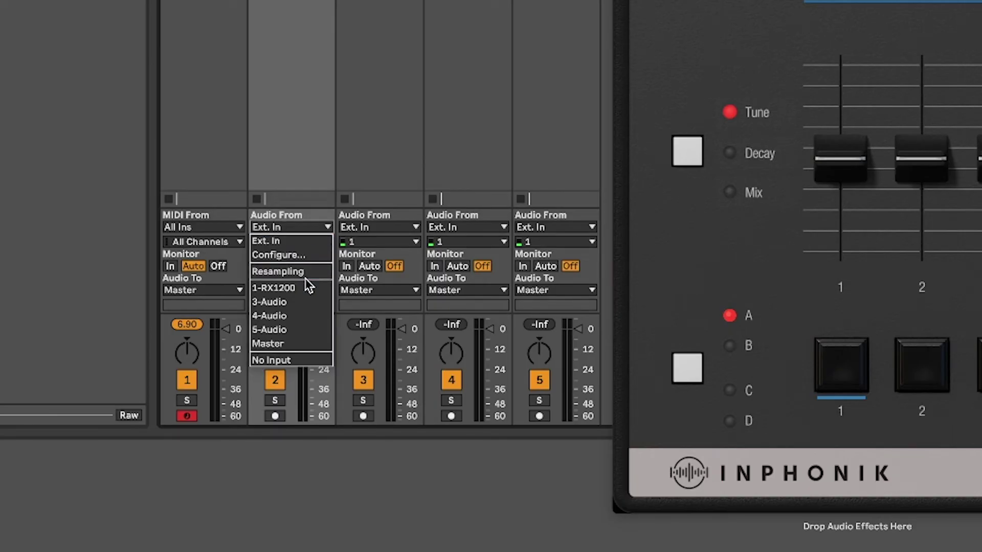
{"action": "left_click", "coordinate": [266, 368]}
{"action": "left_click", "coordinate": [312, 243]}
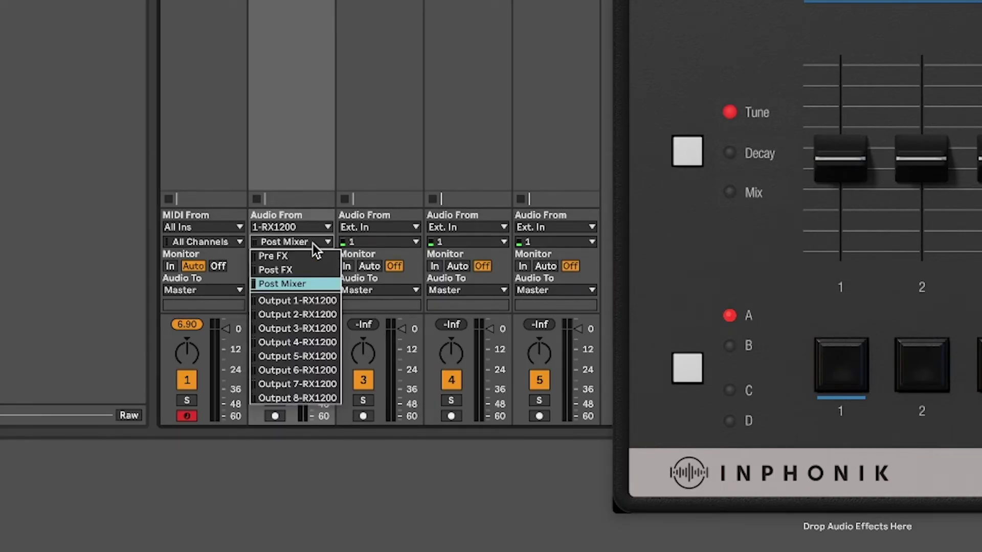
{"action": "left_click", "coordinate": [319, 302]}
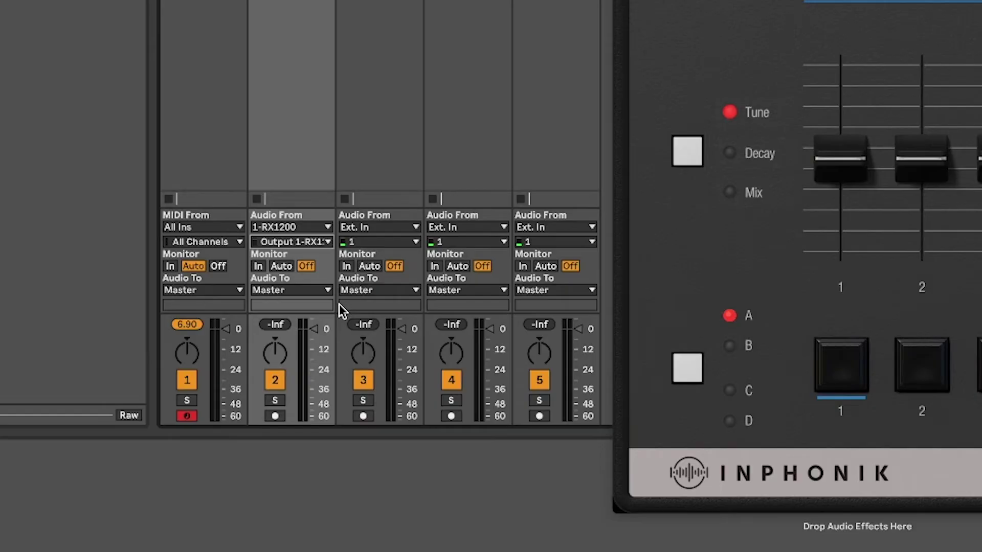
{"action": "left_click", "coordinate": [258, 266]}
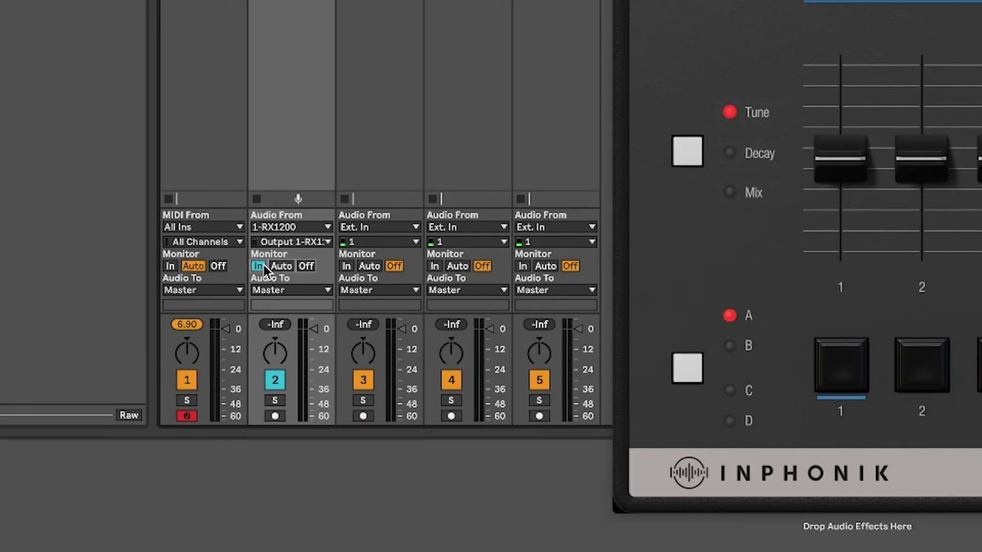
Step: Feed track 3 from RX1200 output 2 and track 4 from output 3, both monitoring In
{"action": "left_click", "coordinate": [379, 227]}
{"action": "left_click", "coordinate": [366, 291]}
{"action": "left_click", "coordinate": [378, 241]}
{"action": "left_click", "coordinate": [368, 313]}
{"action": "left_click", "coordinate": [346, 266]}
{"action": "left_click", "coordinate": [465, 227]}
{"action": "left_click", "coordinate": [460, 288]}
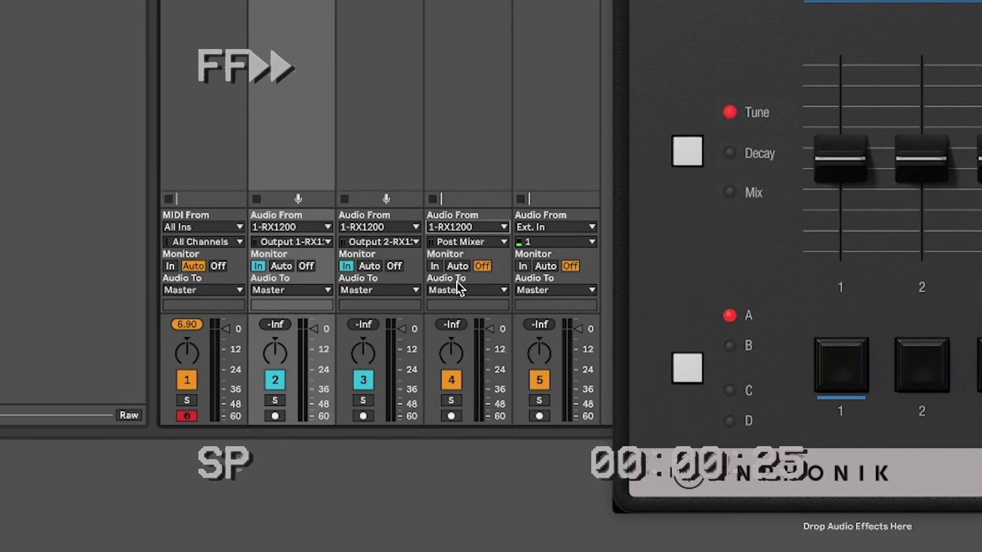
{"action": "left_click", "coordinate": [466, 241]}
{"action": "left_click", "coordinate": [449, 324]}
{"action": "left_click", "coordinate": [434, 265]}
Step: Feed track 5 from RX1200 output 5 with monitoring set to In
{"action": "left_click", "coordinate": [552, 227]}
{"action": "left_click", "coordinate": [538, 288]}
{"action": "left_click", "coordinate": [552, 241]}
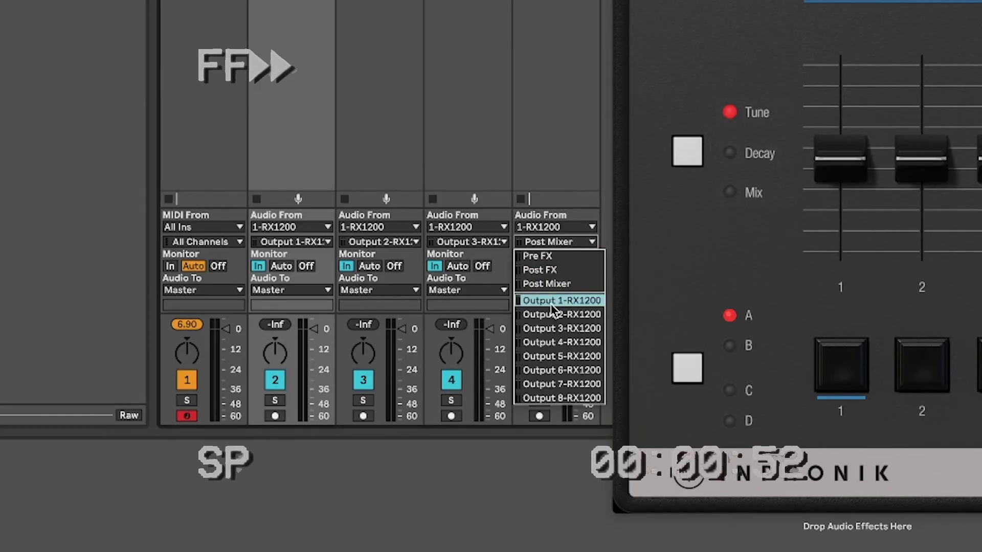
{"action": "left_click", "coordinate": [548, 354]}
{"action": "left_click", "coordinate": [522, 266]}
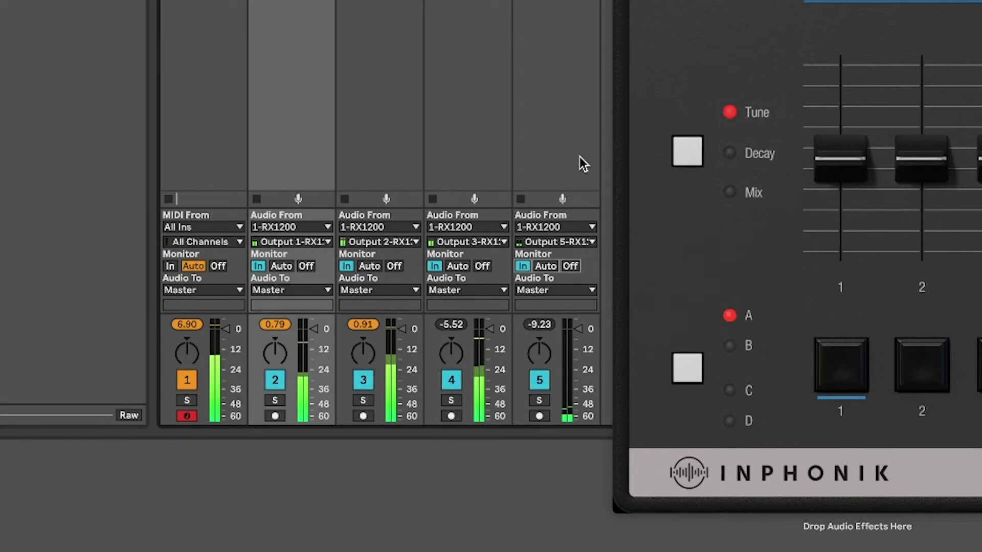
Step: Toggle track 1 off and back on, and lower its volume to about -22 dB
{"action": "left_click", "coordinate": [186, 381]}
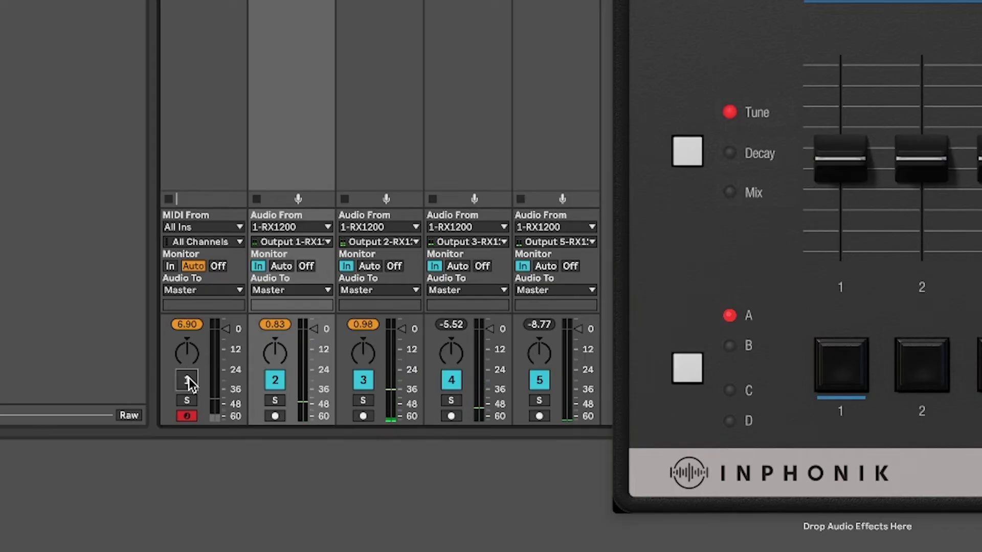
{"action": "left_click", "coordinate": [188, 378]}
{"action": "left_click_drag", "start_coordinate": [224, 330], "coordinate": [225, 378]}
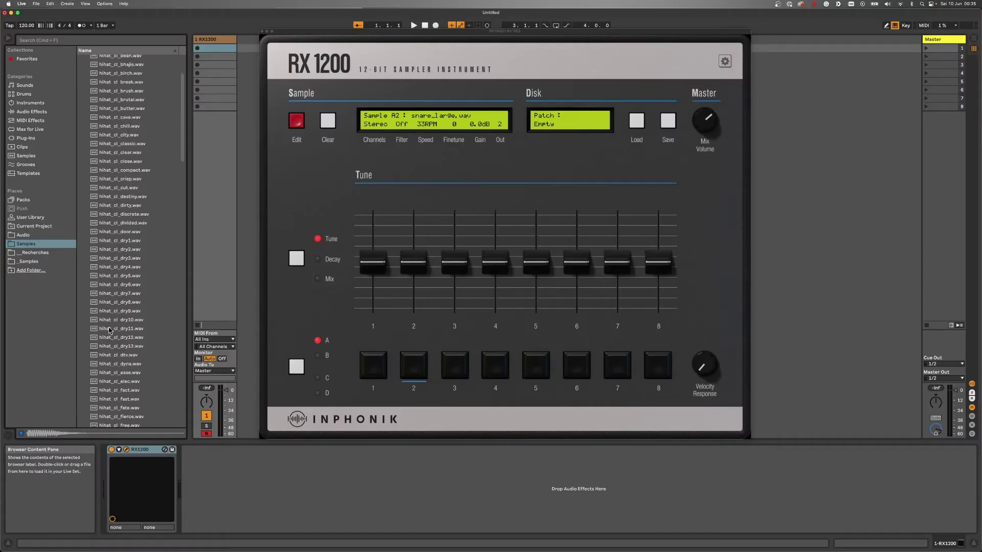
Step: Preview the closed hi-hat samples and drag hihat_cl_divided.wav onto RX1200 pad A3
{"action": "left_click", "coordinate": [112, 135]}
{"action": "left_click", "coordinate": [116, 153]}
{"action": "left_click", "coordinate": [119, 171]}
{"action": "left_click", "coordinate": [121, 180]}
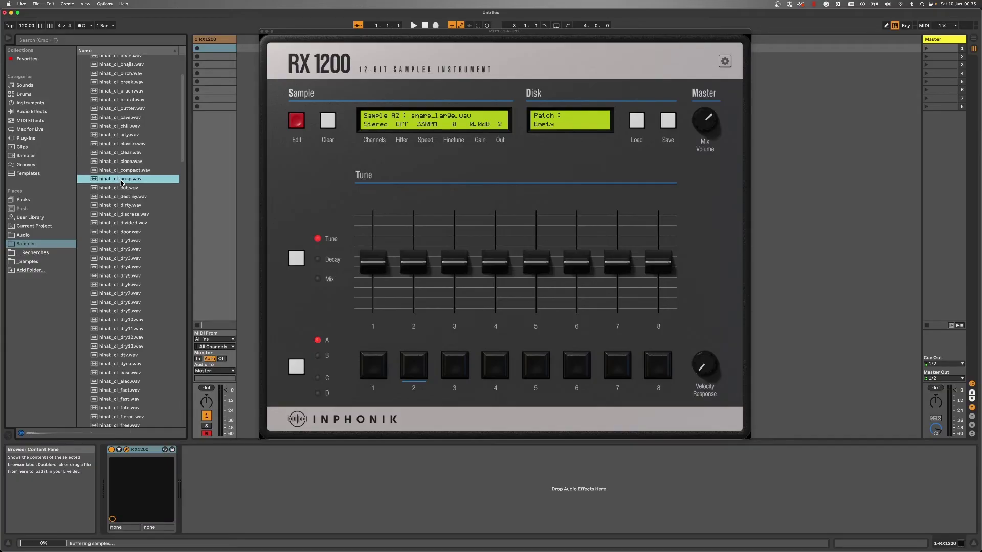
{"action": "left_click", "coordinate": [123, 188]}
{"action": "left_click", "coordinate": [124, 196]}
{"action": "left_click", "coordinate": [125, 205]}
{"action": "left_click", "coordinate": [126, 214]}
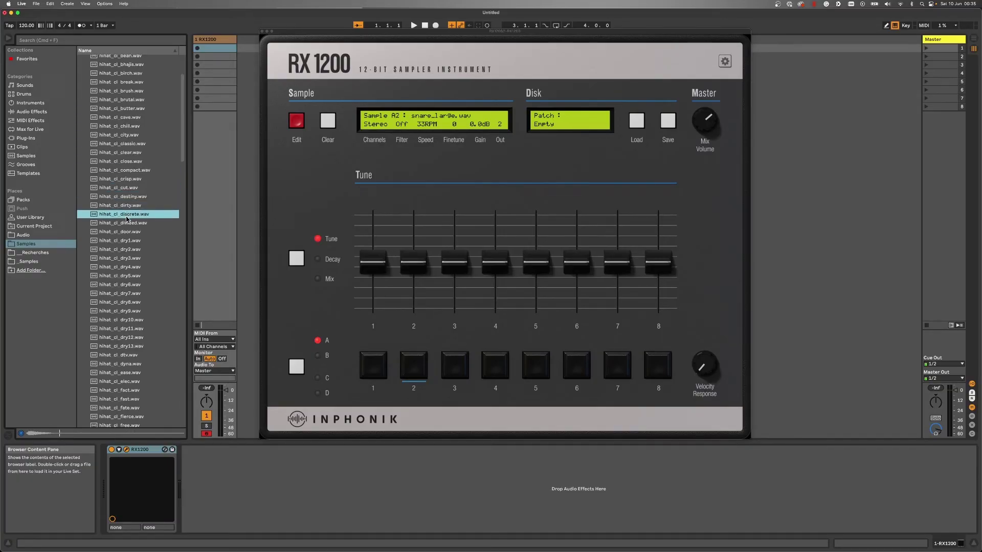
{"action": "left_click", "coordinate": [128, 224]}
{"action": "left_click", "coordinate": [130, 234]}
{"action": "left_click_drag", "start_coordinate": [123, 225], "coordinate": [454, 364]}
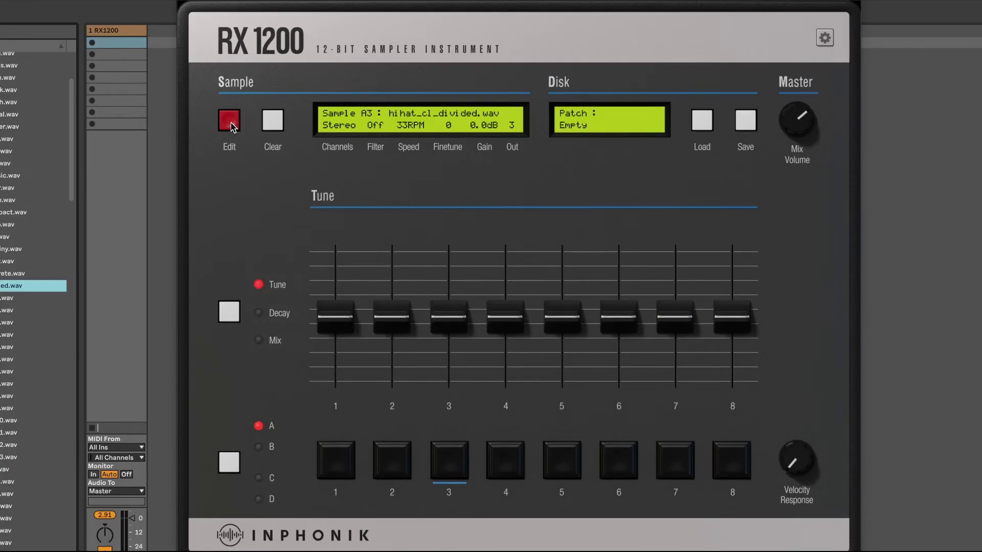
Step: Open Sample Edit, look through banks B, C, D and ALL, then return to bank A
{"action": "left_click", "coordinate": [230, 121]}
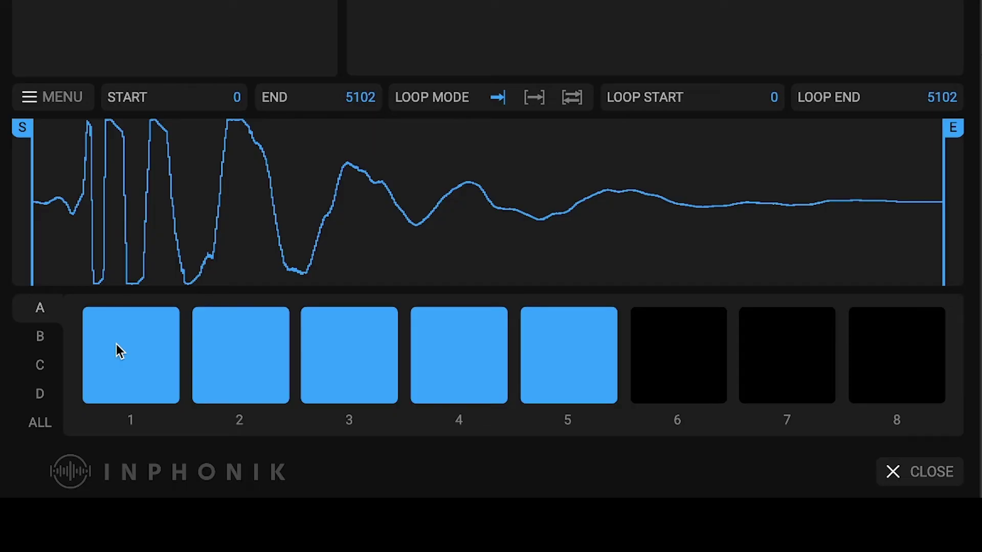
{"action": "left_click", "coordinate": [41, 337]}
{"action": "left_click", "coordinate": [41, 364]}
{"action": "left_click", "coordinate": [38, 389]}
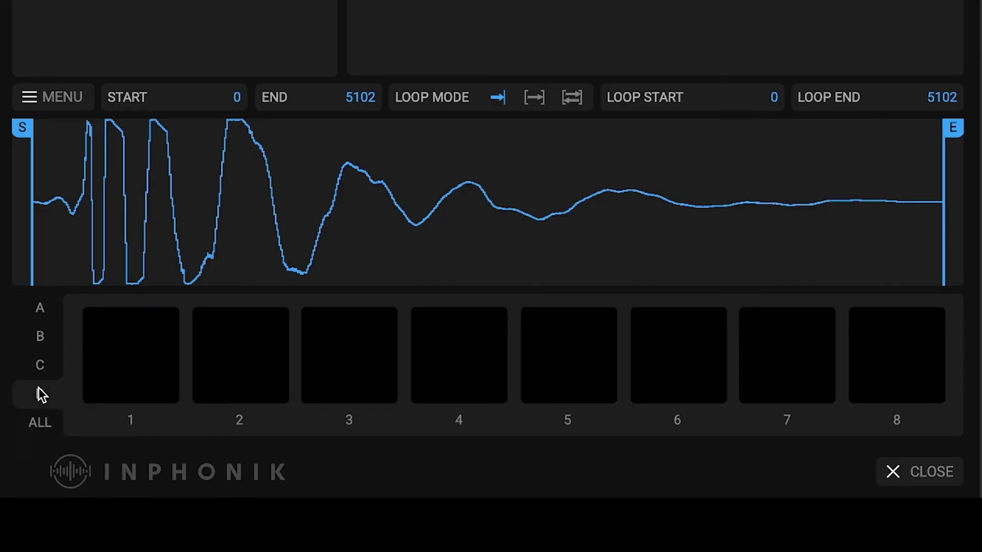
{"action": "left_click", "coordinate": [40, 425]}
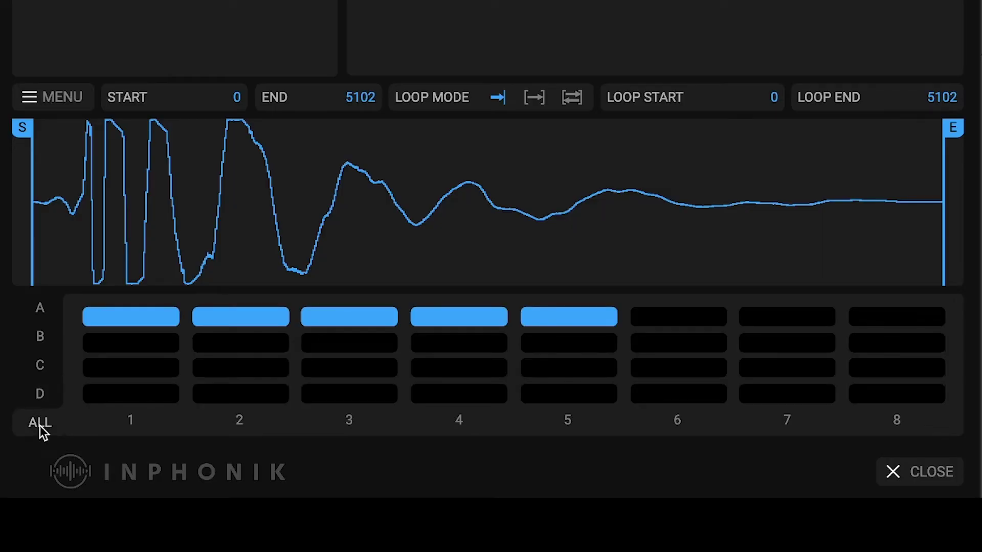
{"action": "left_click", "coordinate": [35, 307]}
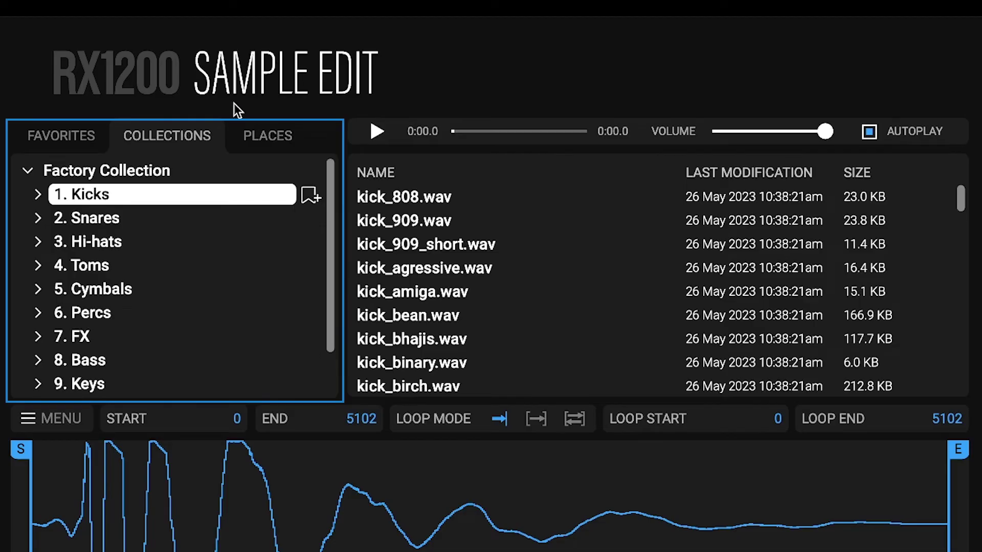
Step: In PLACES, expand the home folder and bookmark the _crashes folder as a favorite
{"action": "scroll", "coordinate": [142, 322], "scroll_direction": "down", "scroll_amount": 2}
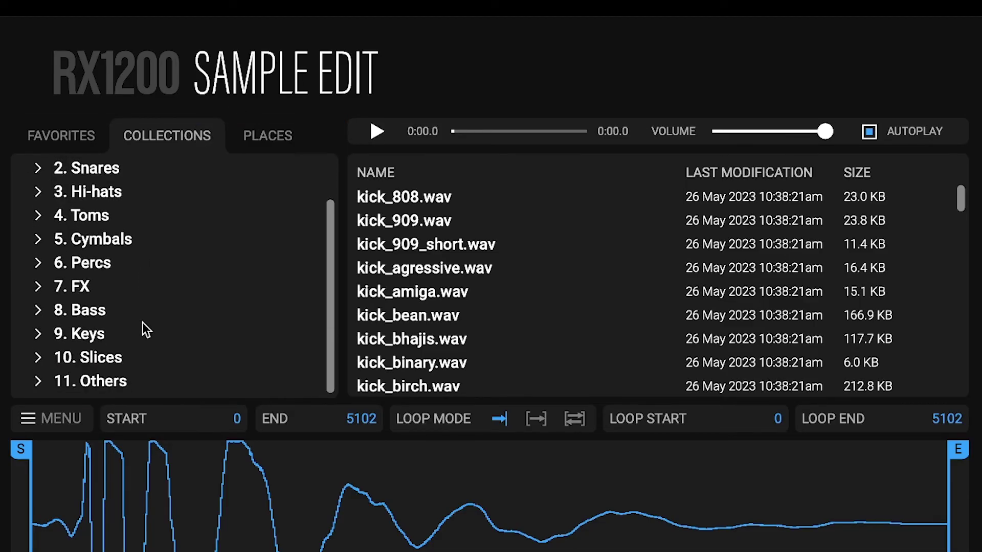
{"action": "scroll", "coordinate": [142, 322], "scroll_direction": "up", "scroll_amount": 2}
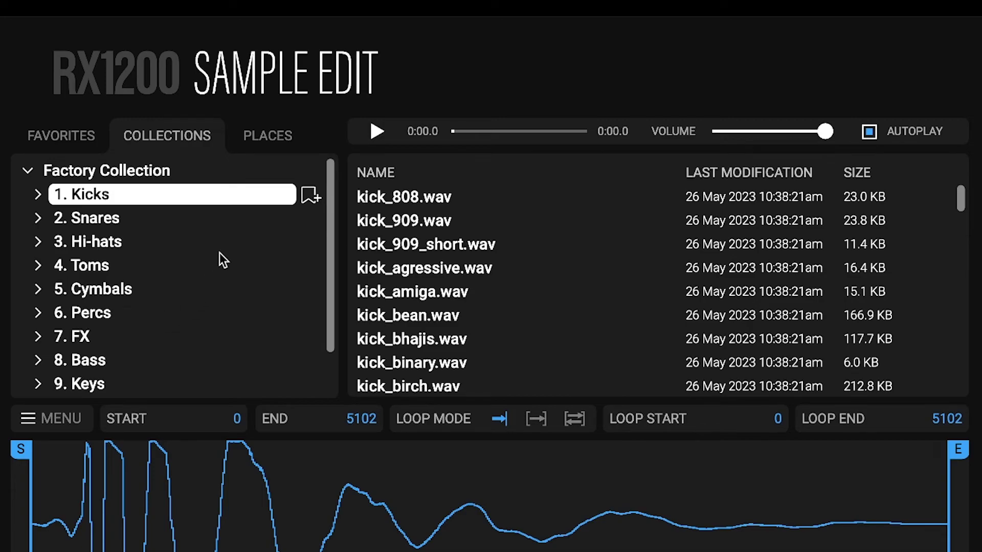
{"action": "left_click", "coordinate": [260, 148]}
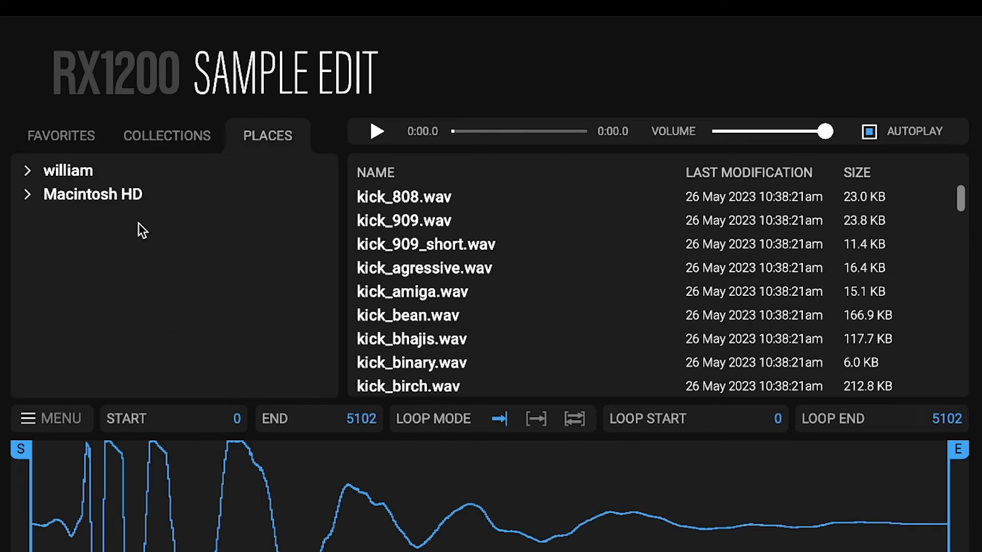
{"action": "left_click", "coordinate": [28, 172]}
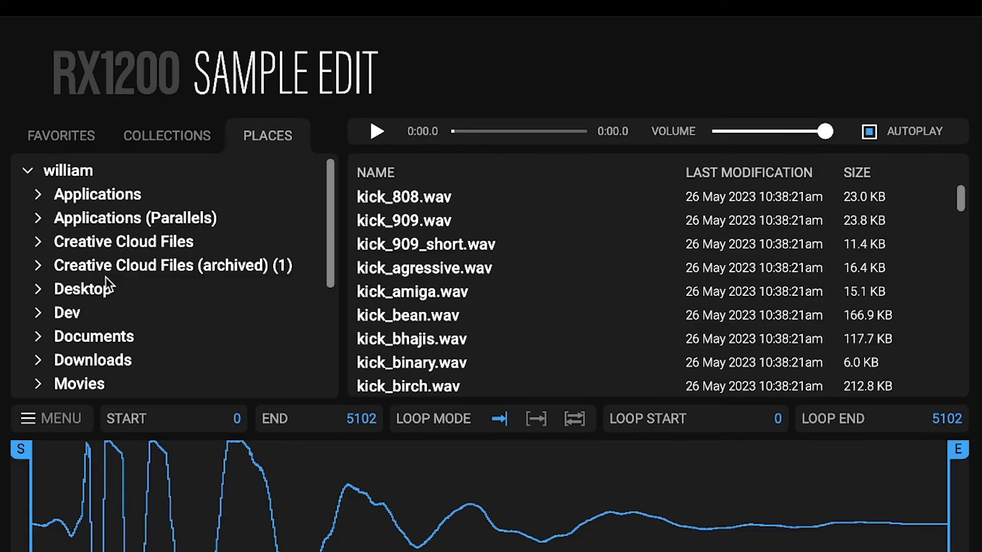
{"action": "scroll", "coordinate": [105, 285], "scroll_direction": "down", "scroll_amount": 15}
{"action": "left_click", "coordinate": [289, 284]}
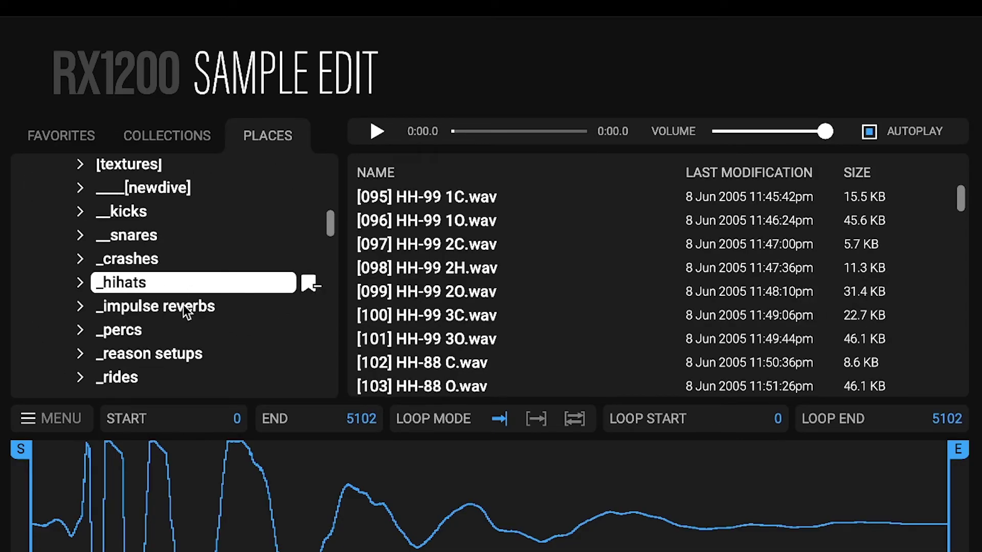
{"action": "left_click", "coordinate": [135, 266]}
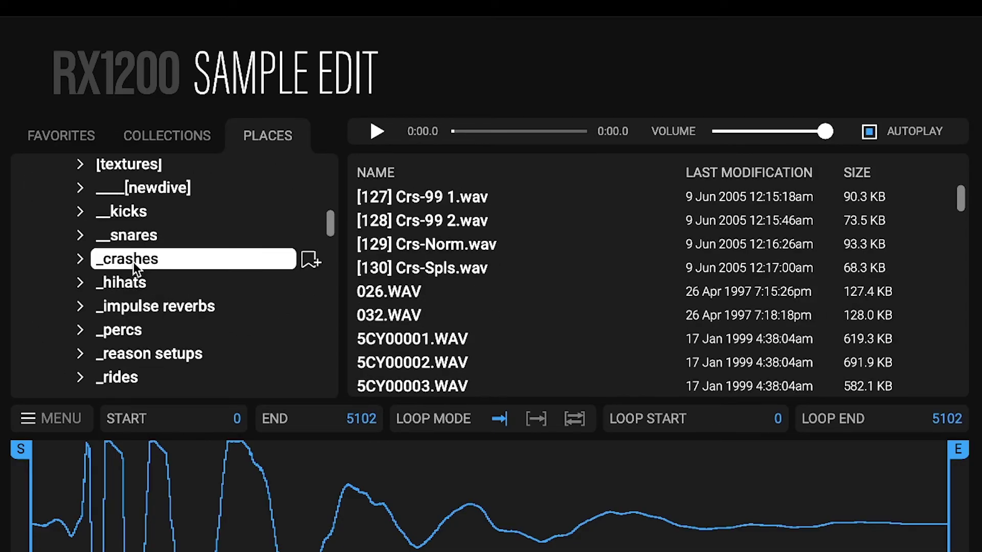
{"action": "left_click", "coordinate": [311, 263]}
Step: Remove _crashes from the FAVORITES list again
{"action": "left_click", "coordinate": [72, 136]}
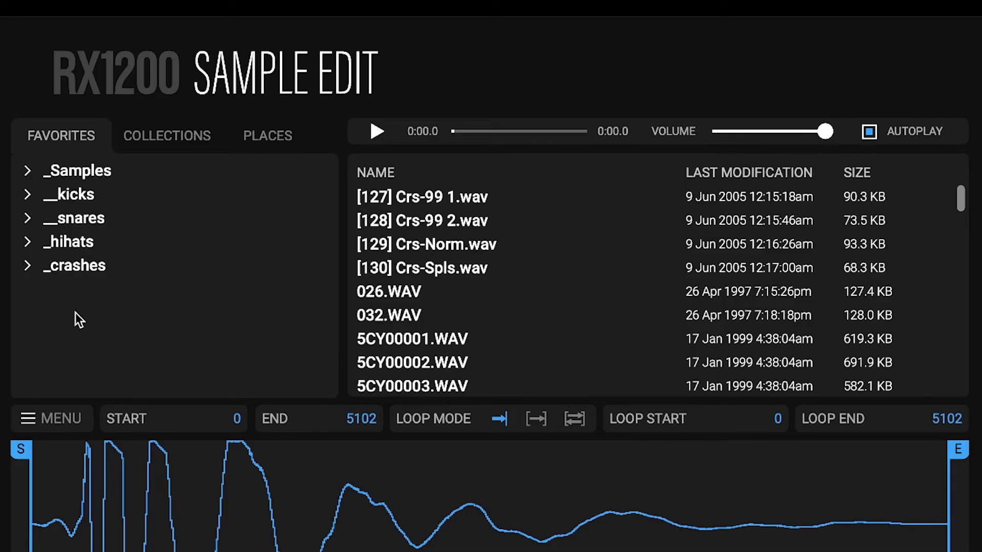
{"action": "left_click", "coordinate": [72, 268]}
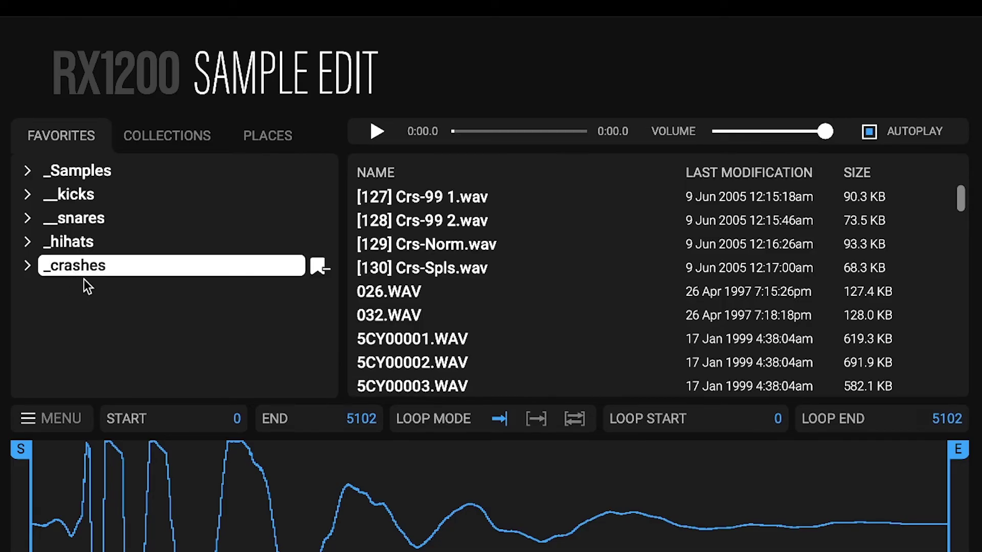
{"action": "left_click", "coordinate": [317, 267]}
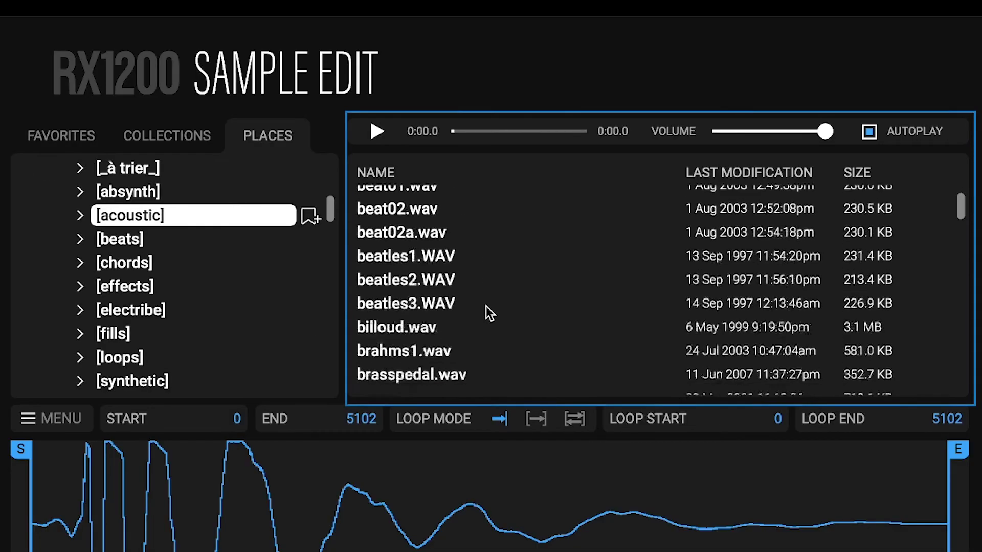
Step: Preview violins3.wav in the [acoustic] folder and load it onto bank A pad 4
{"action": "scroll", "coordinate": [486, 314], "scroll_direction": "down", "scroll_amount": 5}
{"action": "scroll", "coordinate": [488, 312], "scroll_direction": "down", "scroll_amount": 20}
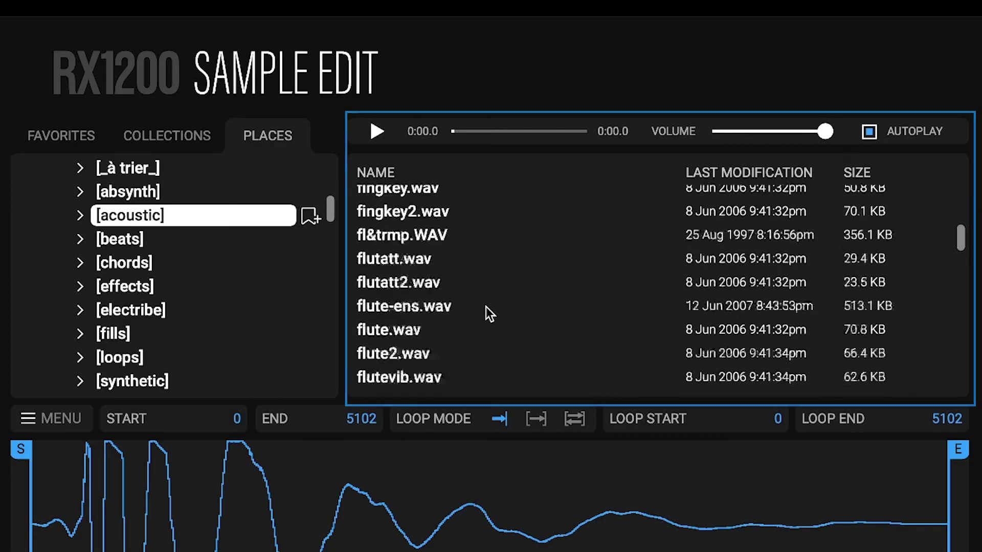
{"action": "scroll", "coordinate": [486, 309], "scroll_direction": "down", "scroll_amount": 15}
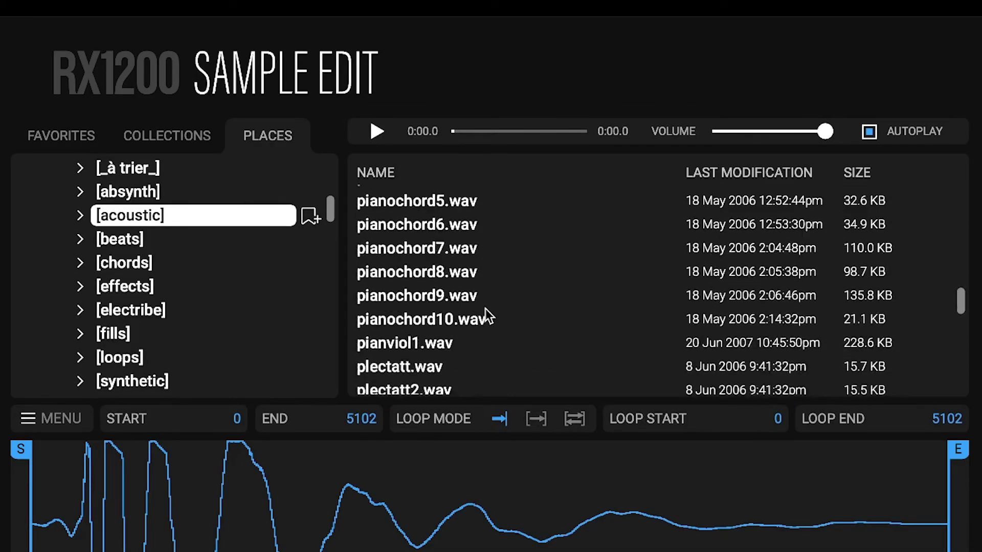
{"action": "scroll", "coordinate": [485, 315], "scroll_direction": "down", "scroll_amount": 12}
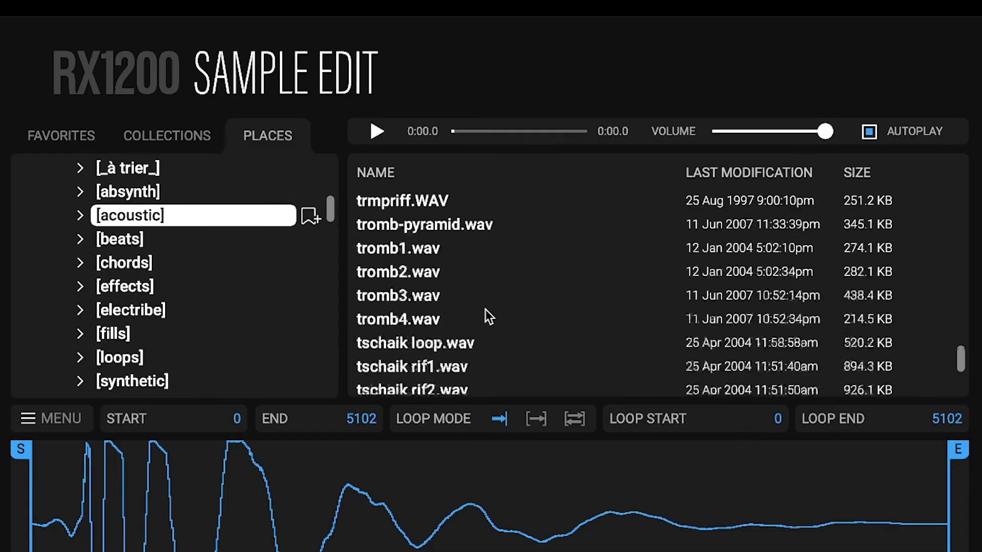
{"action": "left_click", "coordinate": [440, 332]}
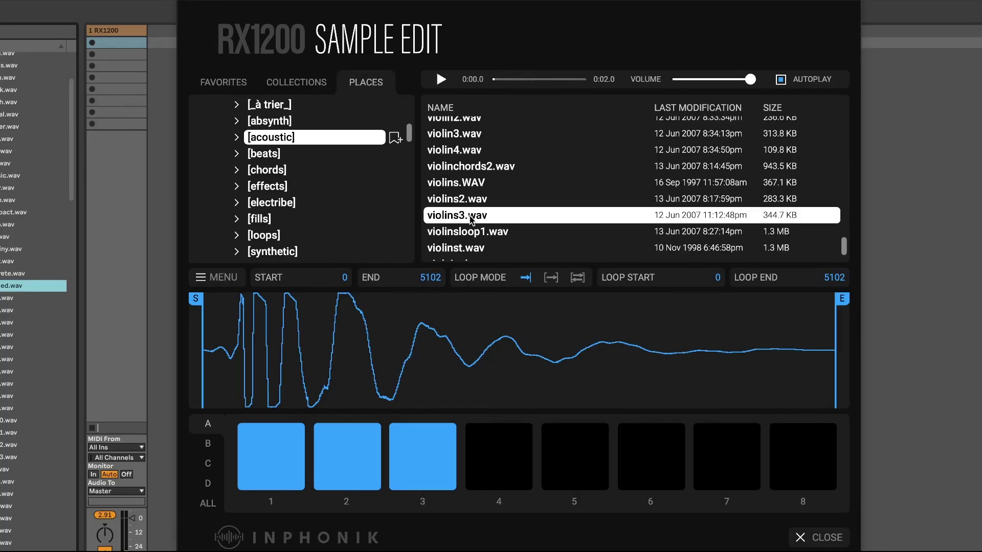
{"action": "left_click_drag", "start_coordinate": [419, 331], "coordinate": [443, 389]}
{"action": "left_click_drag", "start_coordinate": [487, 258], "coordinate": [499, 449]}
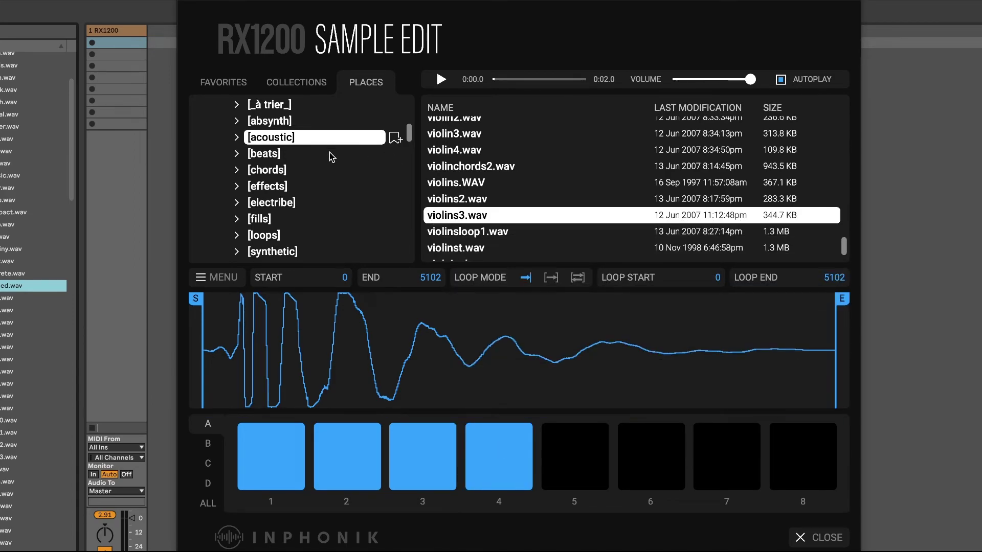
Step: Open the bass folder and audition cb1.wav through cb7.wav
{"action": "scroll", "coordinate": [329, 156], "scroll_direction": "down", "scroll_amount": 10}
{"action": "left_click", "coordinate": [302, 162]}
{"action": "left_click", "coordinate": [562, 146]}
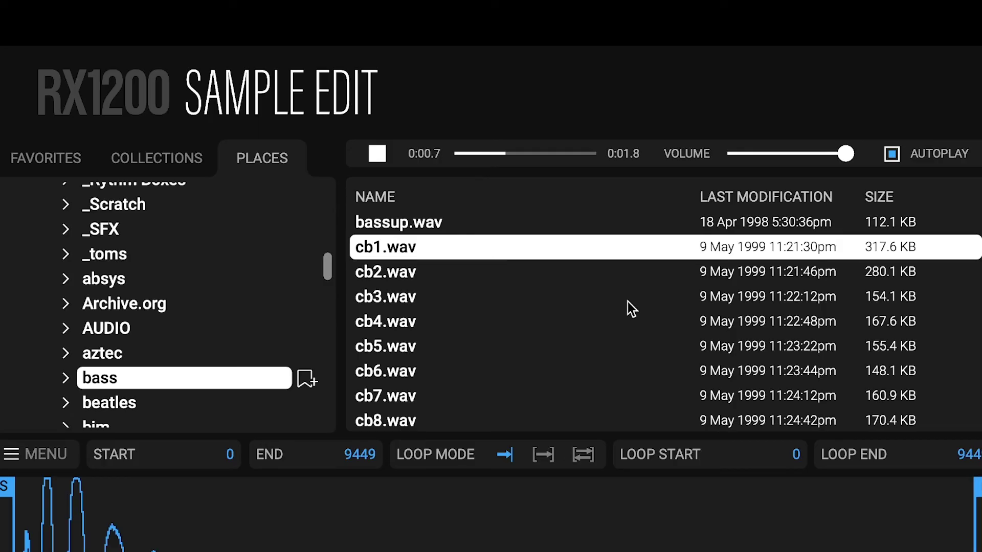
{"action": "key", "text": "Down"}
{"action": "key", "text": "Down"}
{"action": "key", "text": "Down"}
{"action": "key", "text": "Down"}
{"action": "key", "text": "Down"}
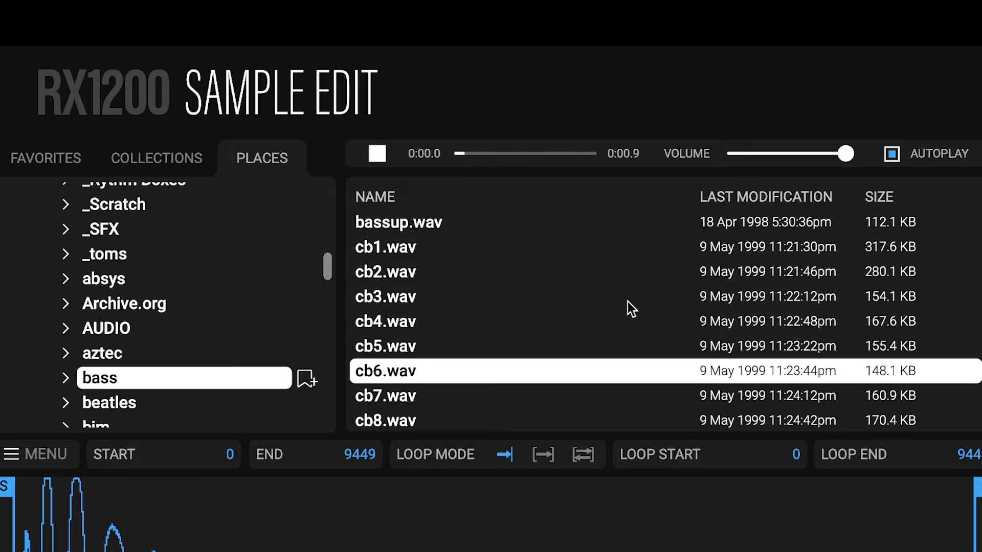
{"action": "key", "text": "Down"}
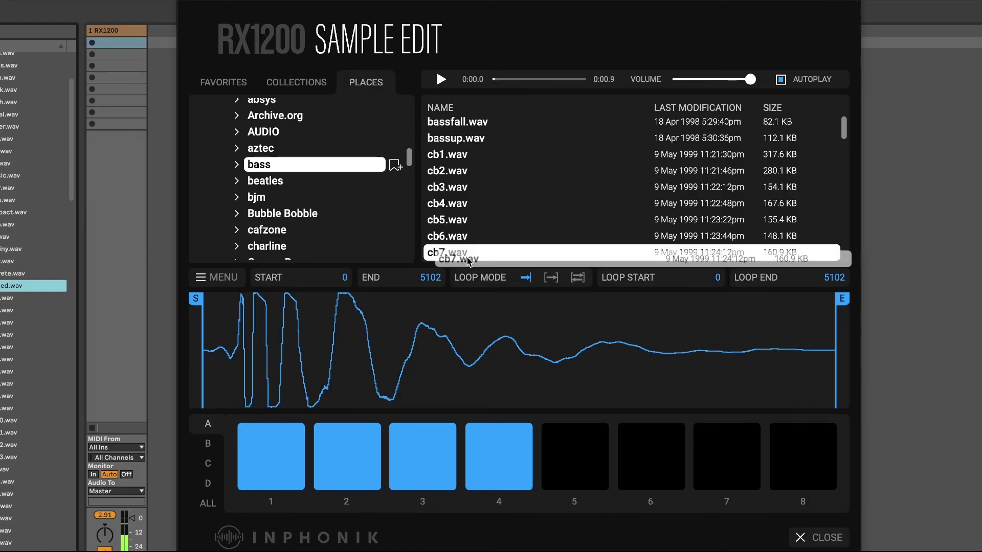
Step: Load cb7.wav onto pad 5, then give pad 4 a forward loop from 16211 to 31099
{"action": "left_click_drag", "start_coordinate": [468, 260], "coordinate": [574, 448]}
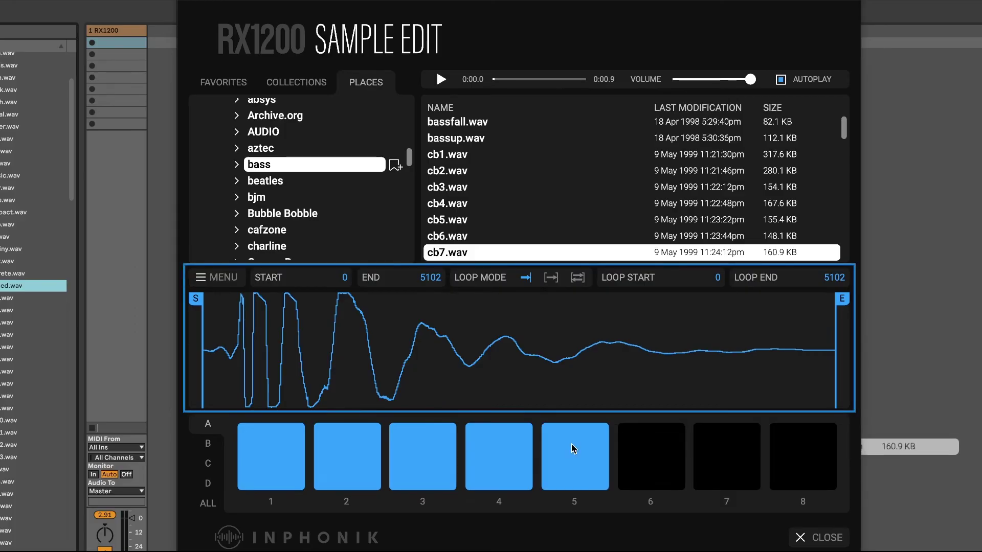
{"action": "left_click", "coordinate": [520, 465]}
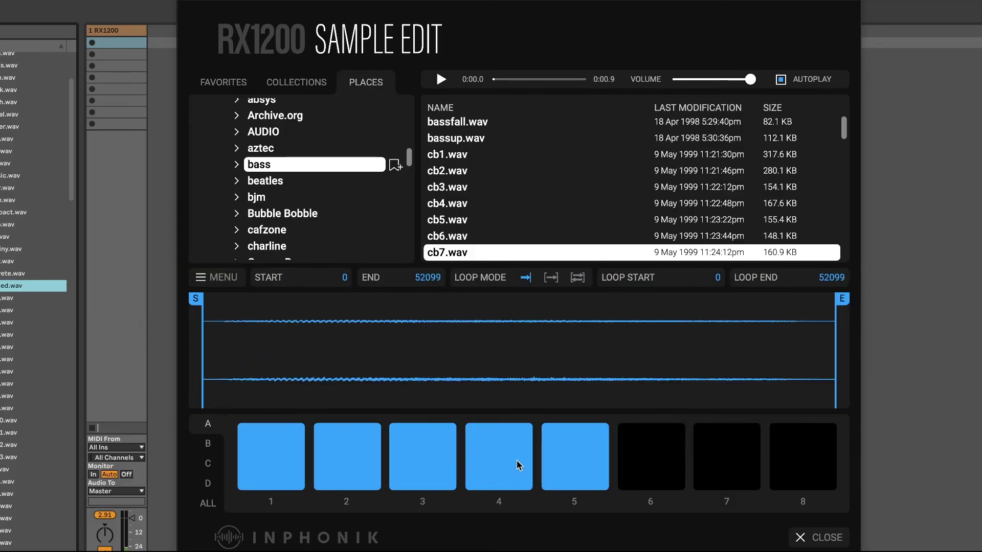
{"action": "left_click", "coordinate": [551, 279]}
{"action": "left_click_drag", "start_coordinate": [196, 402], "coordinate": [400, 397]}
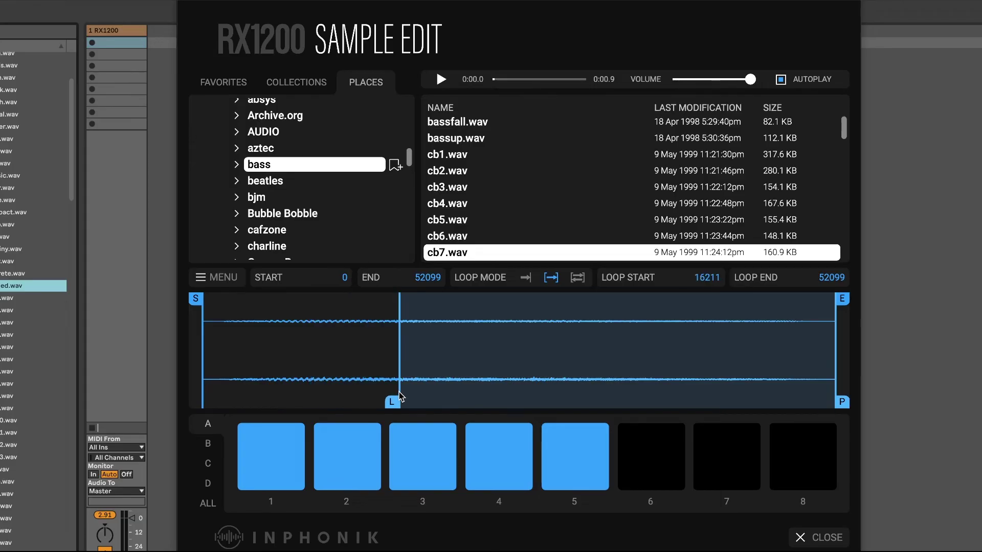
{"action": "left_click_drag", "start_coordinate": [841, 403], "coordinate": [582, 404]}
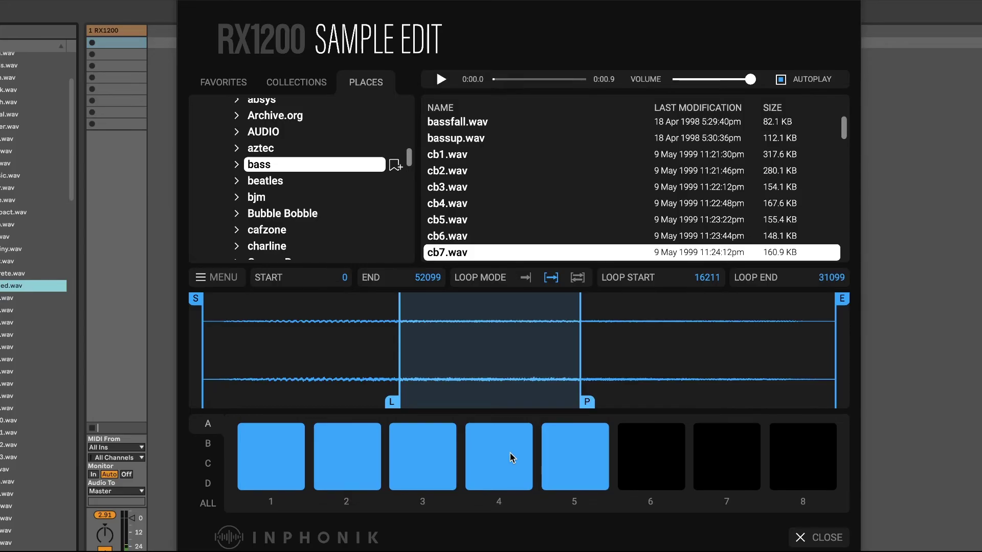
Step: Switch pad 4's loop to ping-pong and extend its end to 34690, then audition it
{"action": "left_click", "coordinate": [577, 277]}
{"action": "left_click_drag", "start_coordinate": [587, 402], "coordinate": [624, 402]}
{"action": "left_click", "coordinate": [508, 442]}
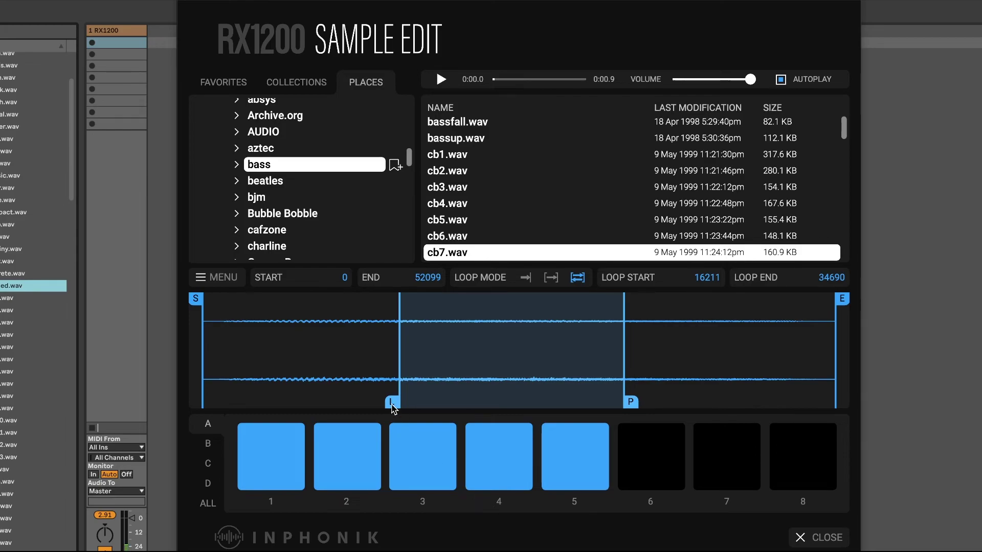
Step: Close Sample Edit, select pad A4 and lower its decay slightly on the Decay fader
{"action": "left_click", "coordinate": [806, 540]}
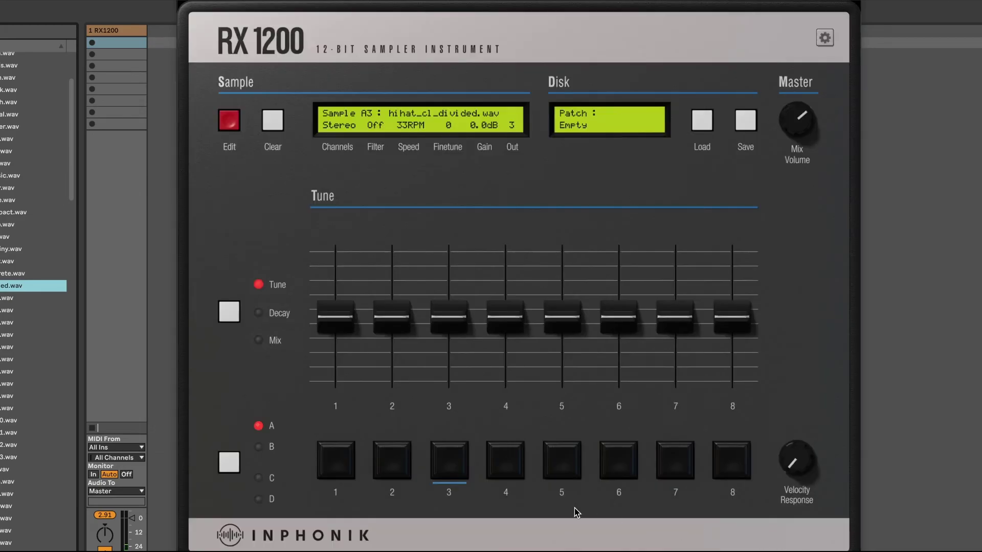
{"action": "left_click", "coordinate": [511, 469]}
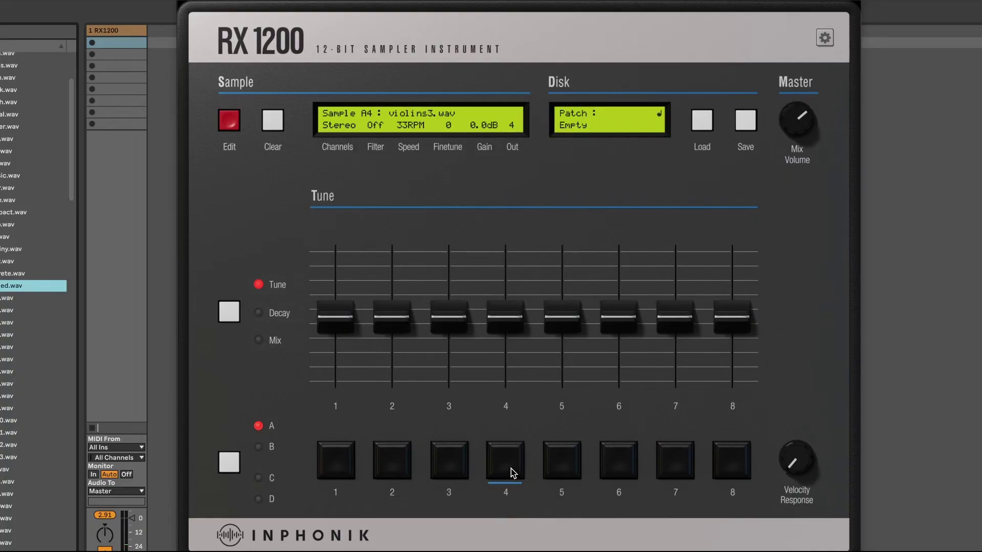
{"action": "left_click", "coordinate": [271, 315]}
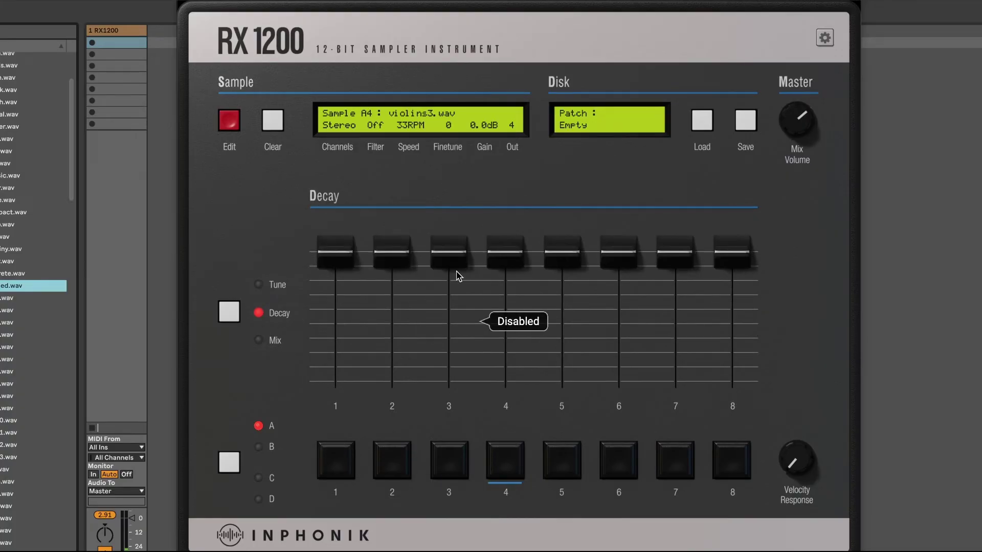
{"action": "left_click_drag", "start_coordinate": [507, 258], "coordinate": [502, 268]}
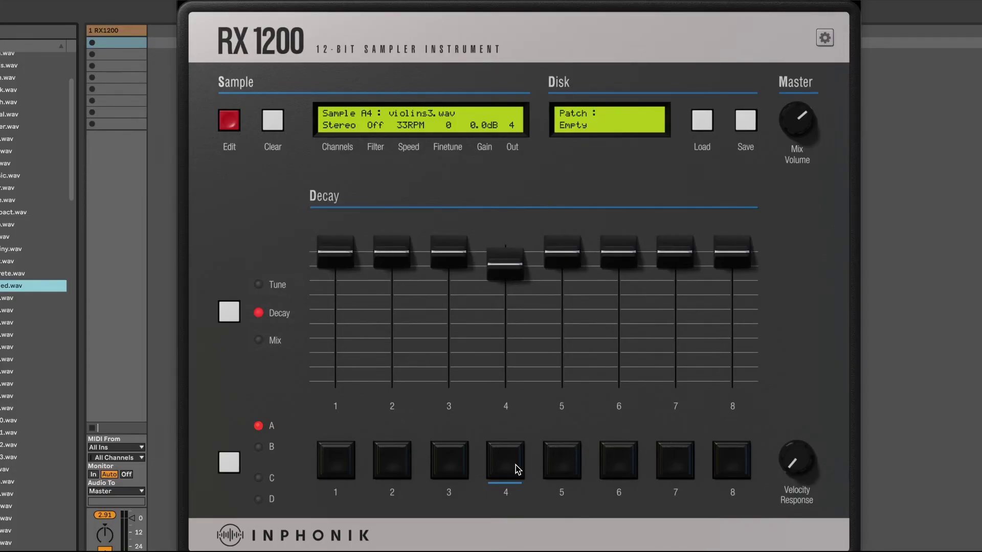
Step: Open Sample Edit and normalize pad 4's sample, auditioning the result
{"action": "left_click", "coordinate": [239, 118]}
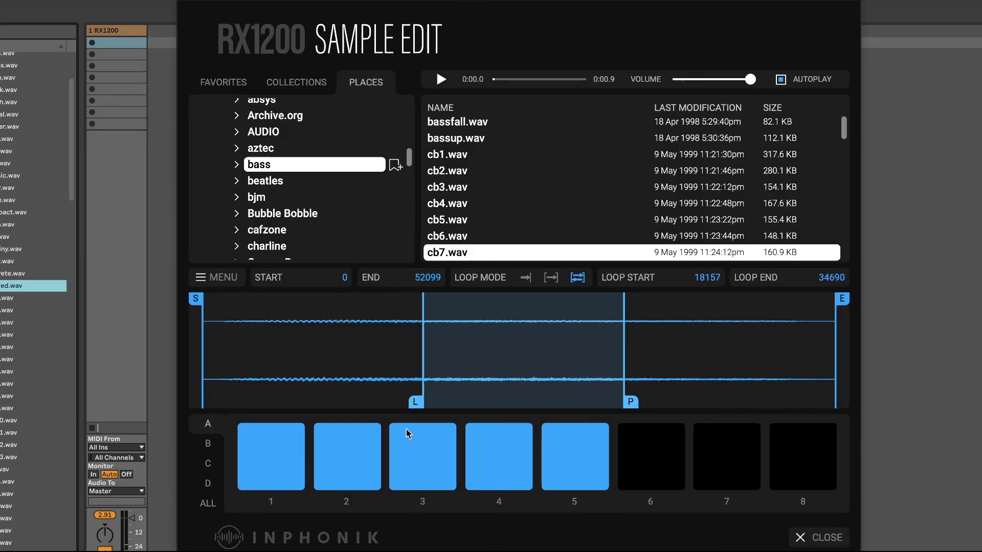
{"action": "left_click", "coordinate": [218, 278]}
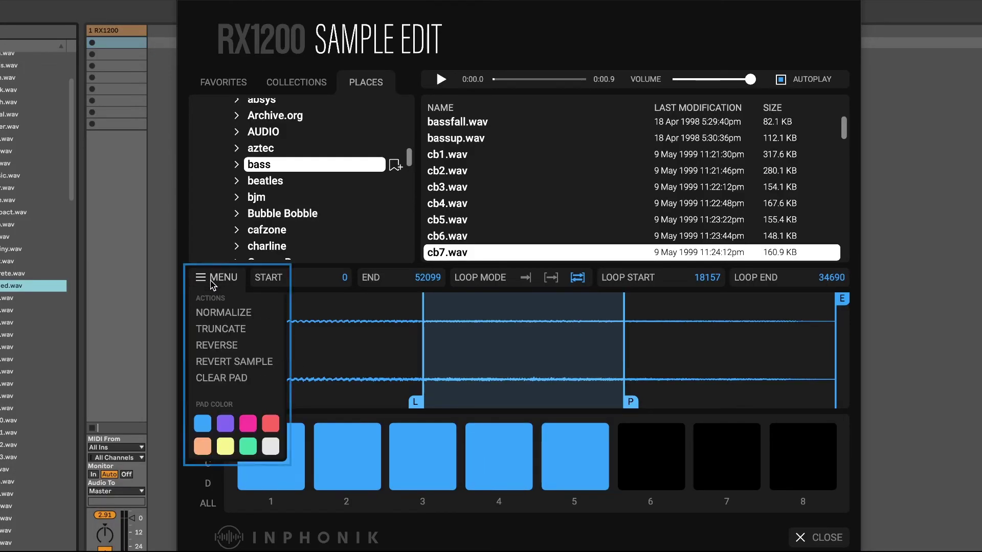
{"action": "left_click", "coordinate": [217, 313]}
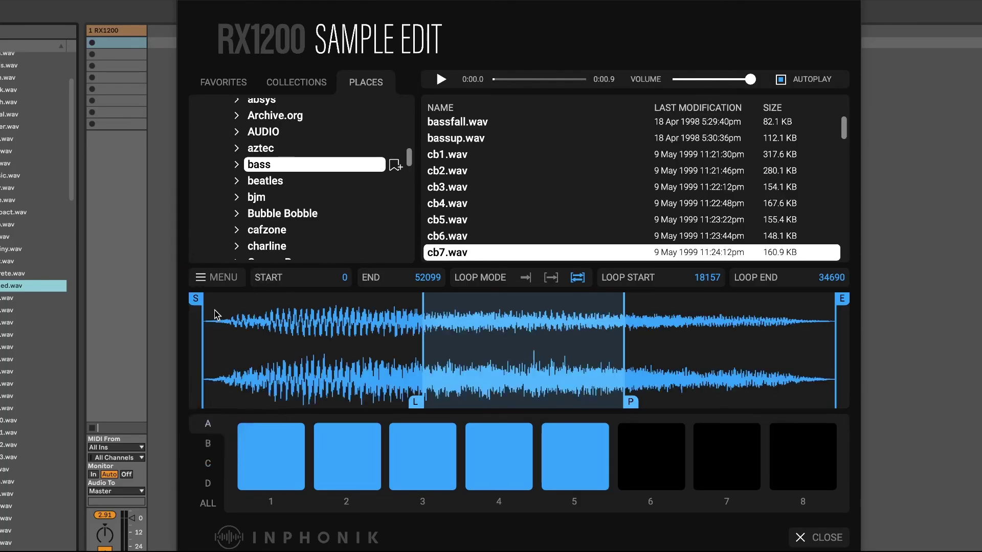
{"action": "left_click", "coordinate": [484, 450]}
Step: Set forward looping and reverse pad 4's sample, auditioning the result
{"action": "left_click", "coordinate": [551, 282]}
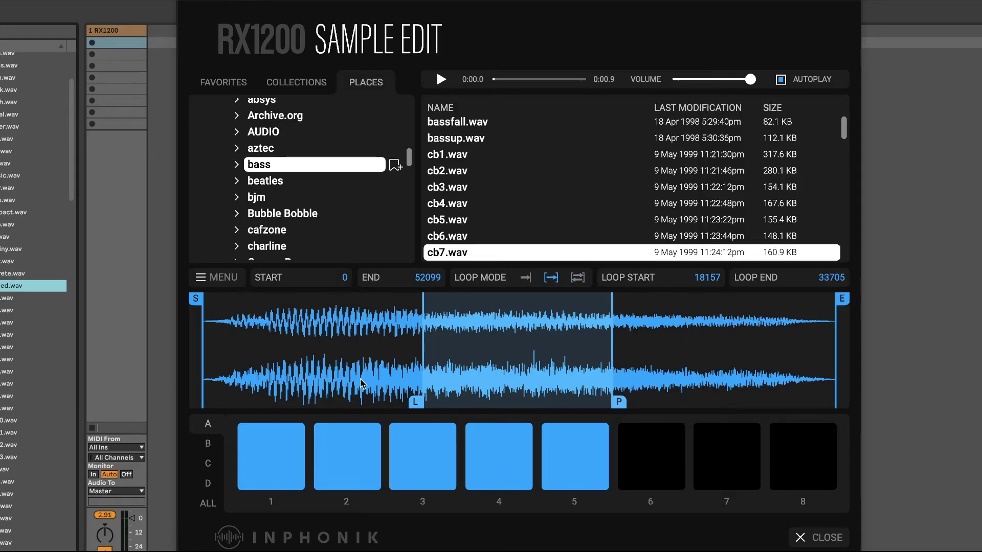
{"action": "left_click", "coordinate": [218, 283]}
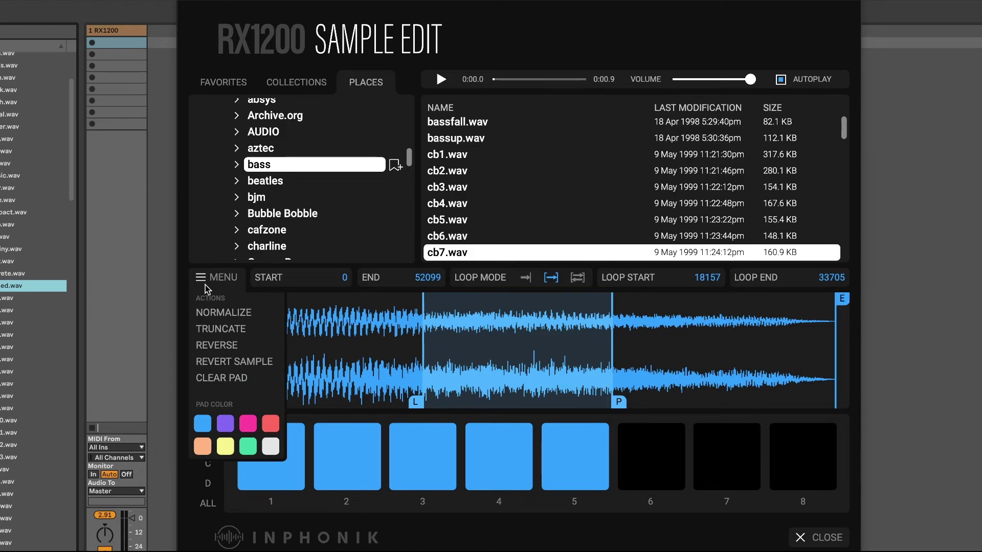
{"action": "left_click", "coordinate": [213, 345]}
{"action": "left_click", "coordinate": [502, 469]}
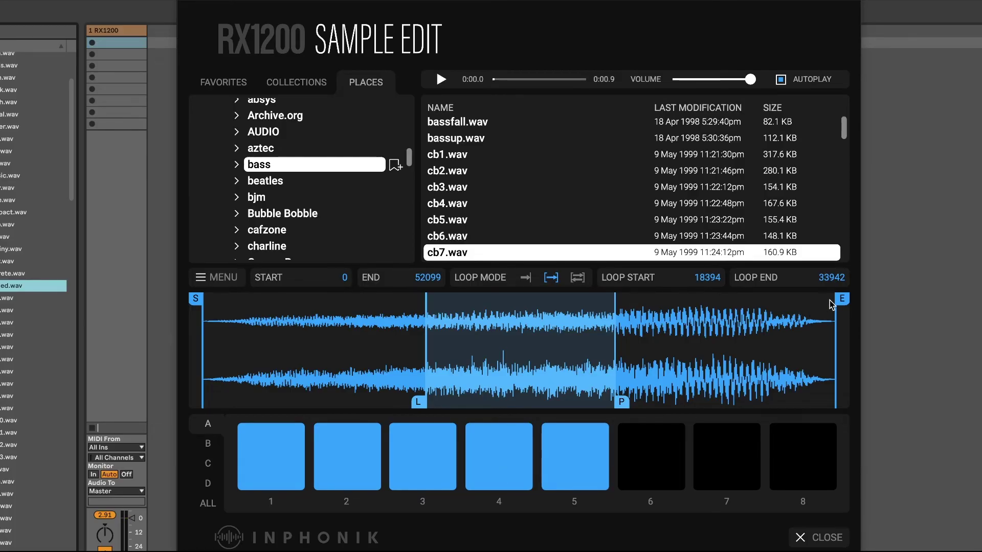
Step: Move the sample end to 31922 and loop start to 15463, then truncate the sample
{"action": "left_click_drag", "start_coordinate": [841, 299], "coordinate": [590, 304]}
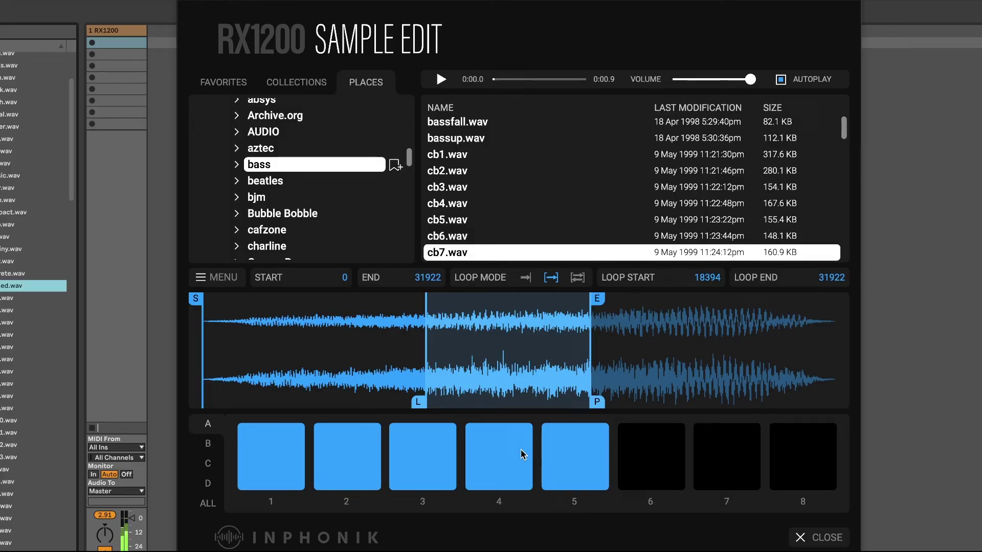
{"action": "left_click_drag", "start_coordinate": [419, 404], "coordinate": [393, 407]}
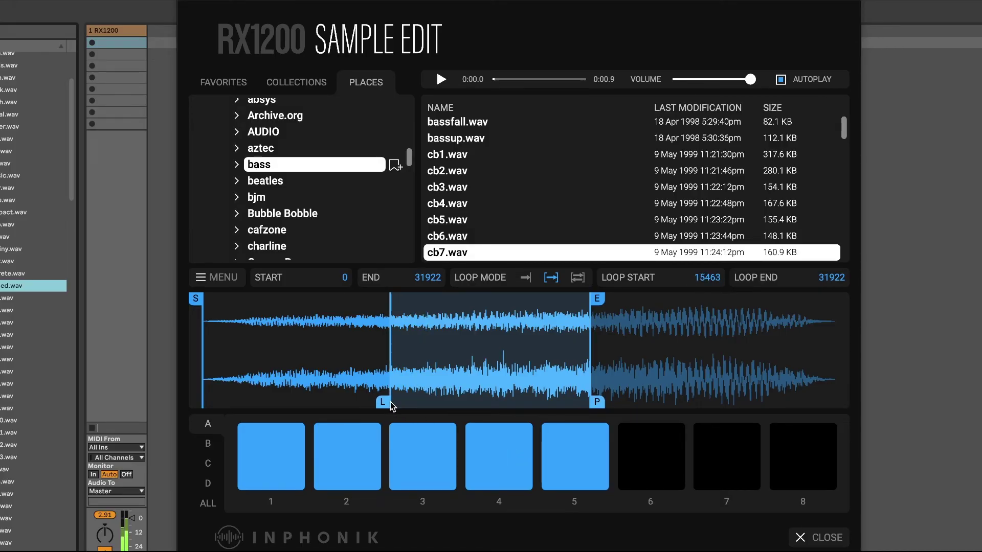
{"action": "left_click", "coordinate": [201, 277]}
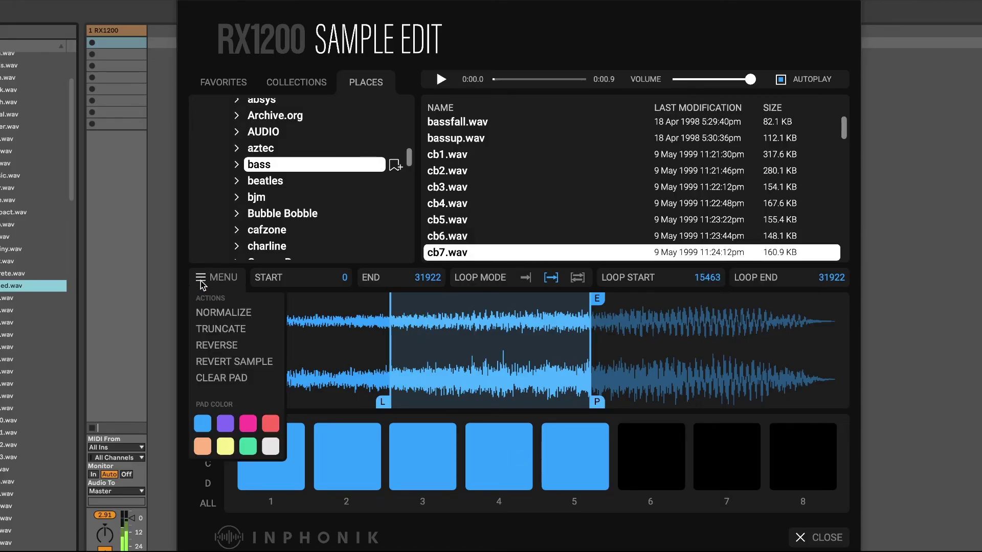
{"action": "left_click", "coordinate": [205, 329]}
{"action": "left_click", "coordinate": [489, 448]}
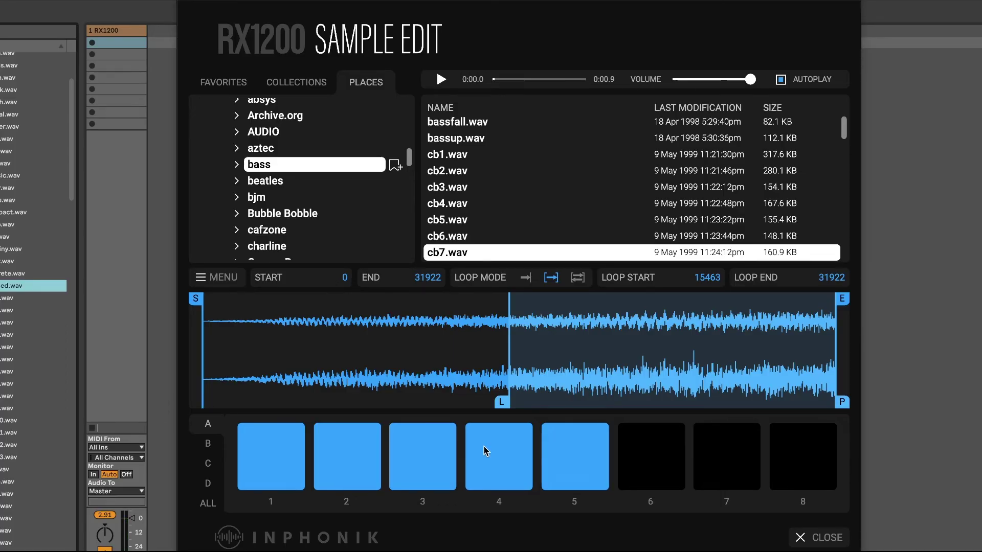
Step: Revert pad 4 to its original unprocessed sample and audition it
{"action": "left_click", "coordinate": [204, 279]}
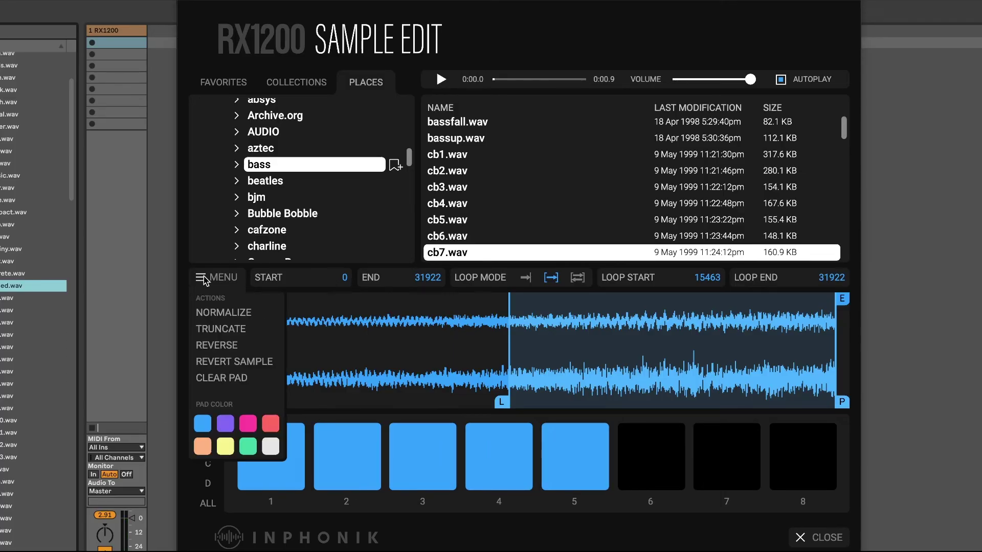
{"action": "left_click", "coordinate": [214, 361]}
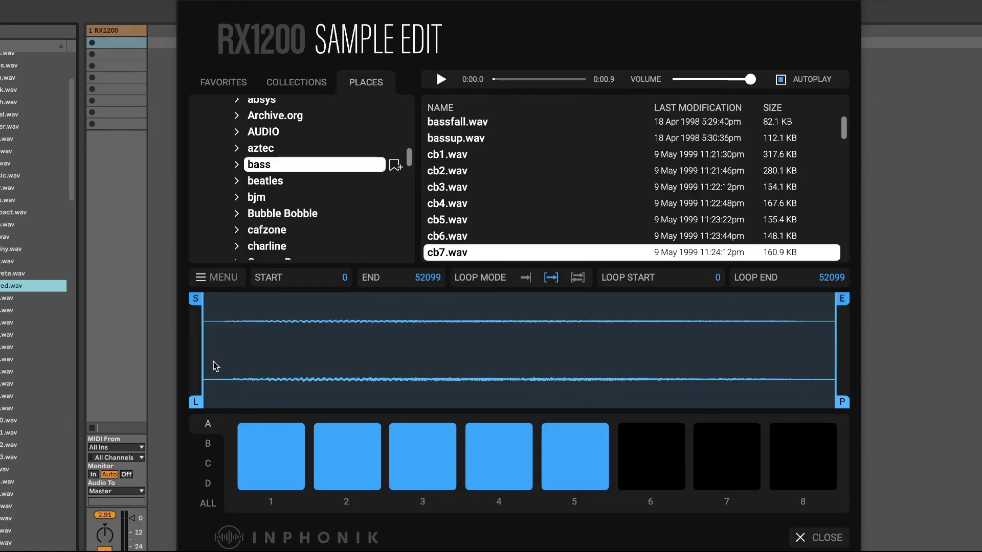
{"action": "left_click", "coordinate": [493, 452]}
Step: Normalize pad 4's sample again and fine-tune its loop end to 33705
{"action": "left_click", "coordinate": [194, 278]}
{"action": "left_click", "coordinate": [223, 312]}
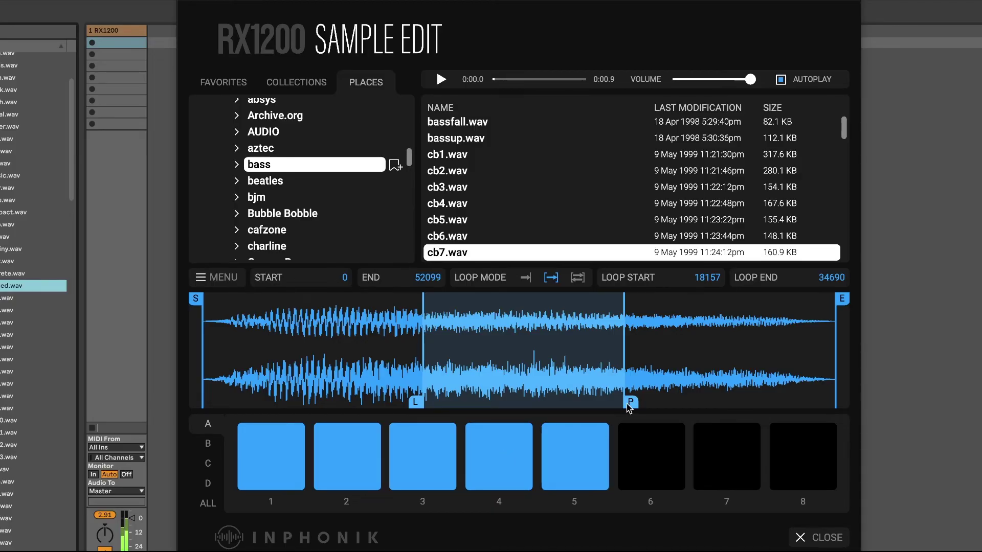
{"action": "mouse_move", "coordinate": [630, 403]}
{"action": "left_mouse_down"}
{"action": "mouse_move", "coordinate": [617, 400]}
{"action": "mouse_move", "coordinate": [605, 369]}
{"action": "mouse_move", "coordinate": [601, 378]}
{"action": "left_mouse_up"}
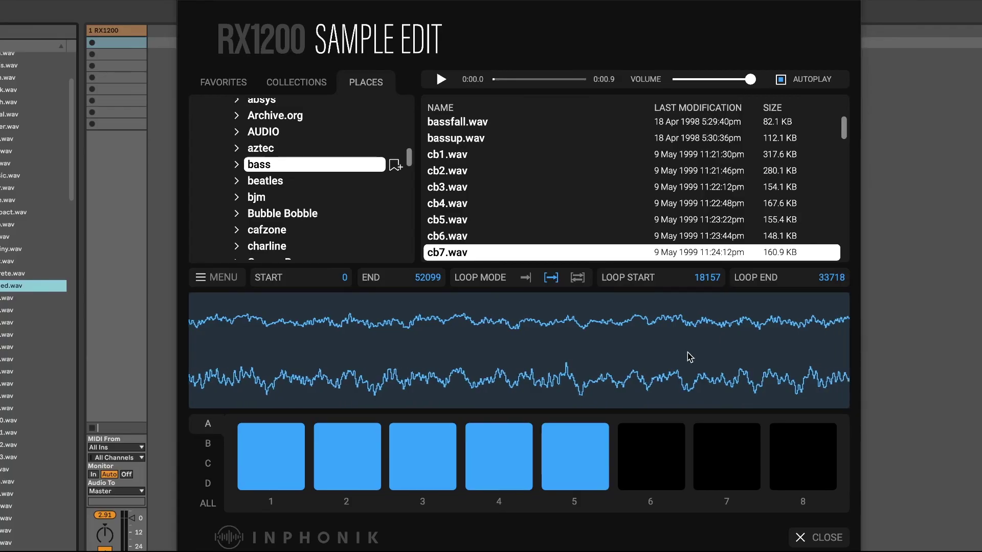
{"action": "scroll", "coordinate": [563, 363], "scroll_direction": "up", "scroll_amount": 3}
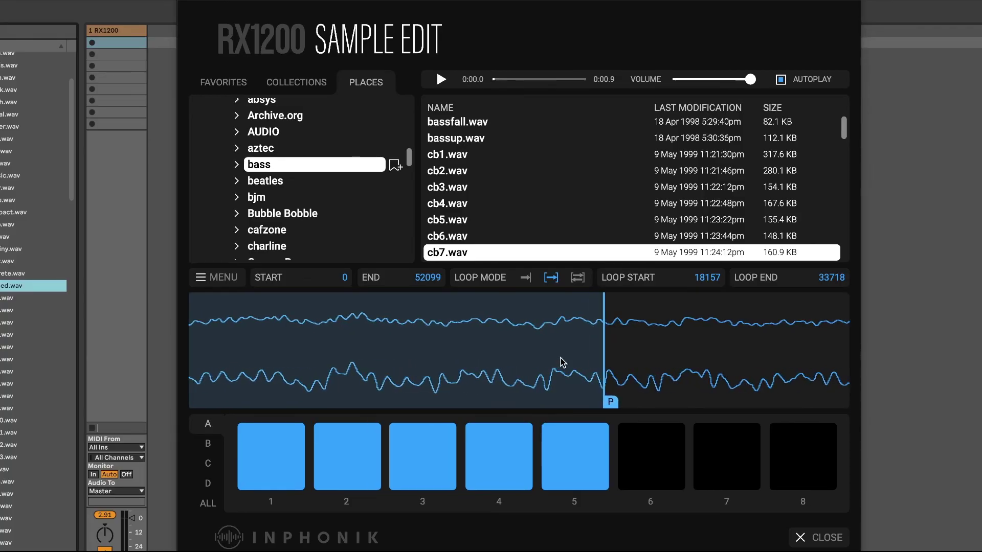
{"action": "left_click_drag", "start_coordinate": [611, 397], "coordinate": [589, 403]}
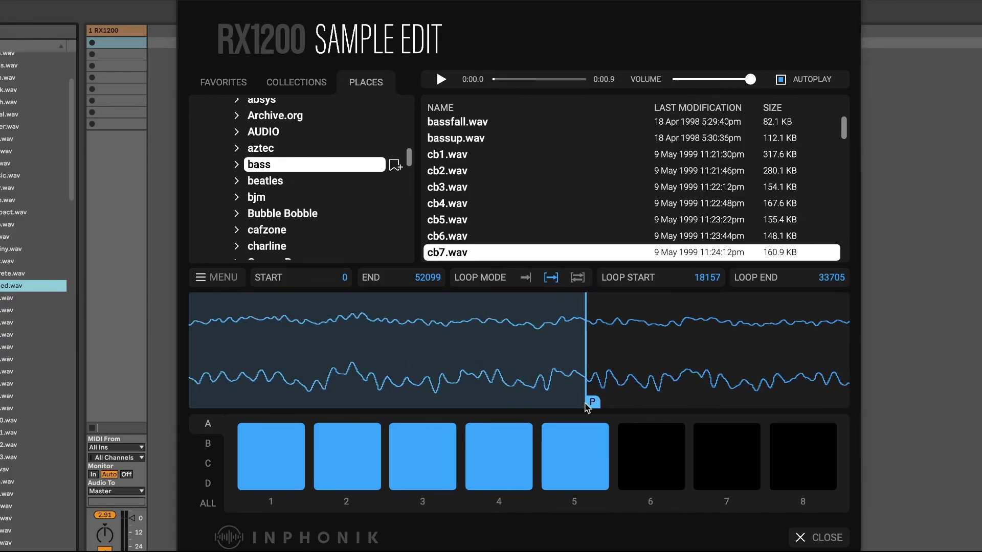
Step: Colour pad 1 pink and pad 2 red
{"action": "left_click", "coordinate": [290, 444]}
{"action": "left_click", "coordinate": [201, 278]}
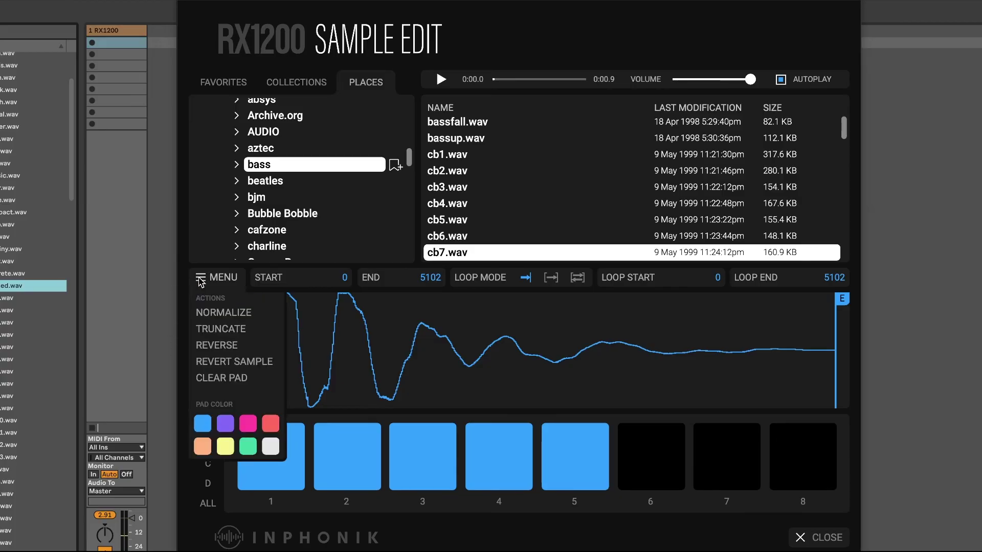
{"action": "left_click", "coordinate": [248, 424]}
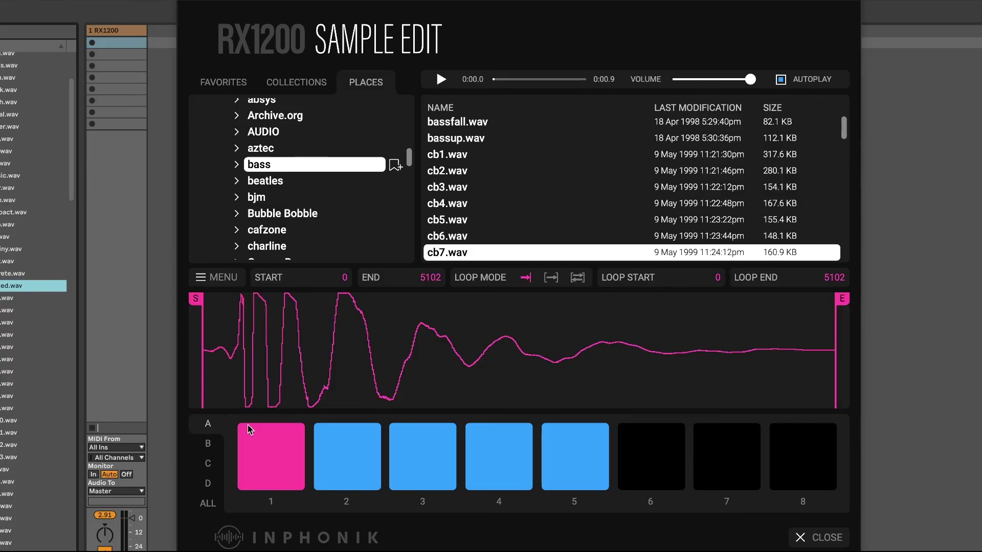
{"action": "left_click", "coordinate": [352, 460]}
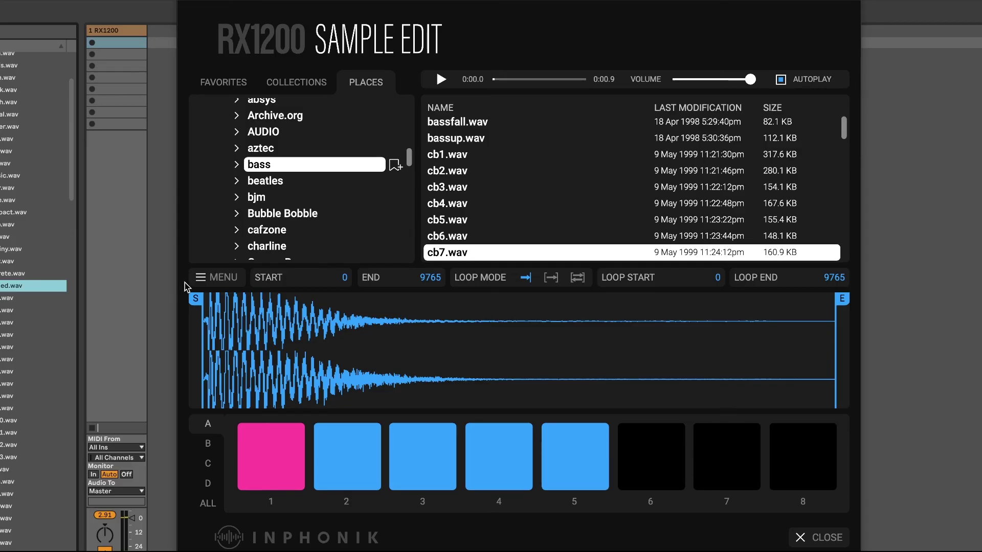
{"action": "left_click", "coordinate": [200, 279]}
{"action": "left_click", "coordinate": [269, 423]}
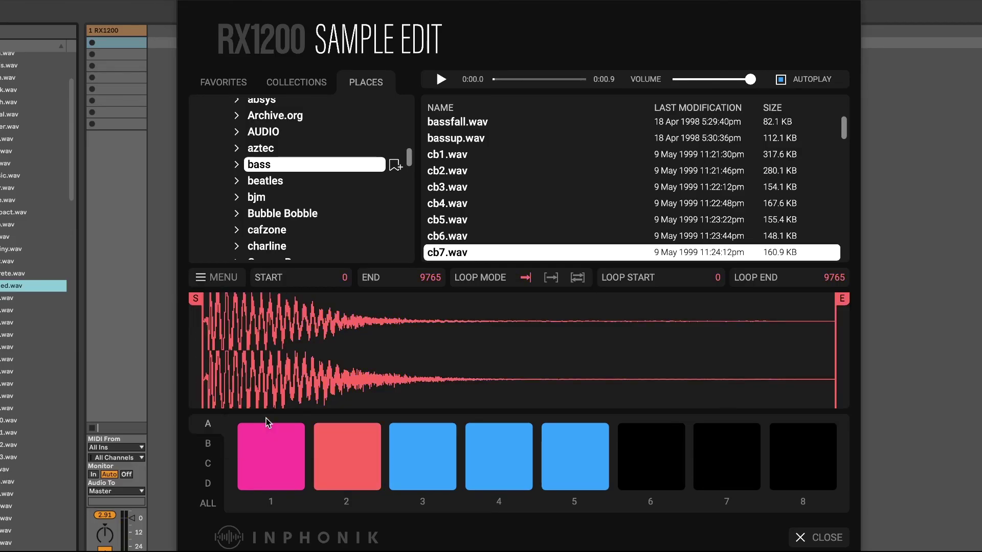
Step: Colour pad 3 peach and pad 4 yellow, then return to the main panel
{"action": "left_click", "coordinate": [403, 447]}
{"action": "left_click", "coordinate": [200, 277]}
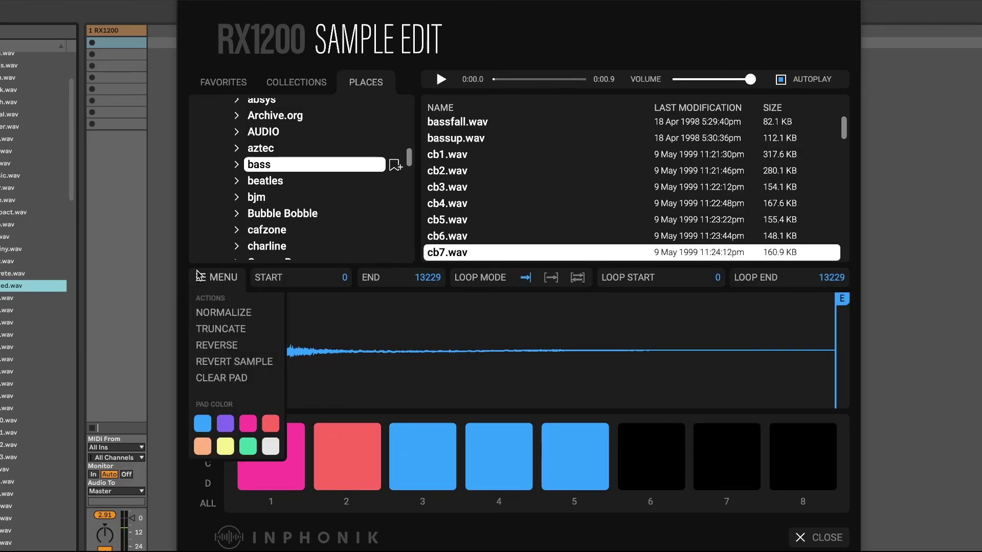
{"action": "left_click", "coordinate": [207, 447]}
{"action": "left_click", "coordinate": [461, 460]}
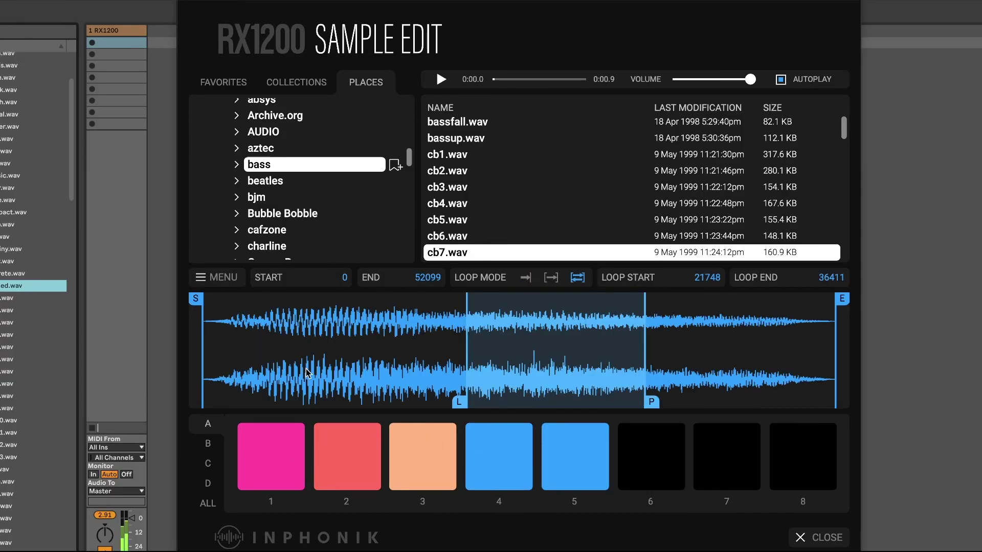
{"action": "left_click", "coordinate": [201, 277]}
{"action": "left_click", "coordinate": [225, 446]}
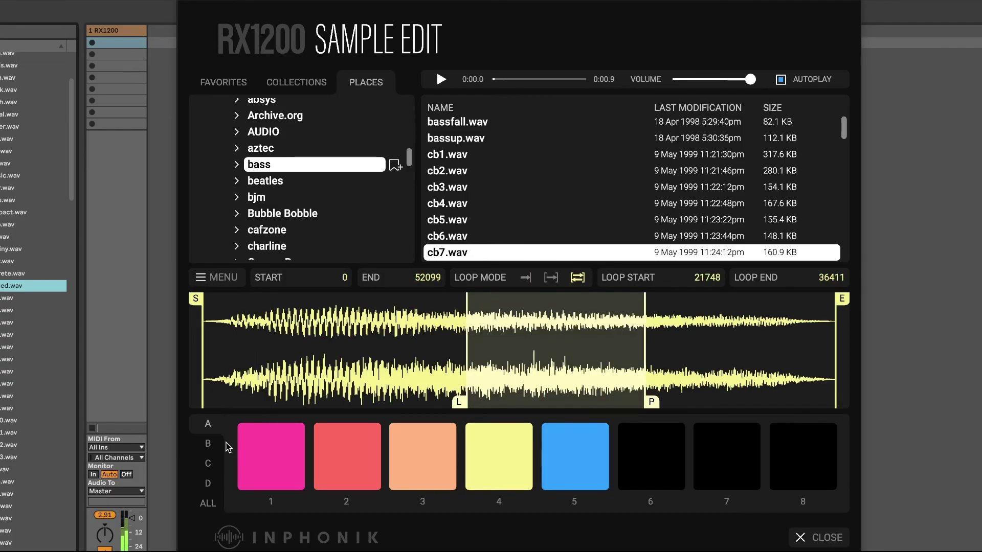
{"action": "left_click", "coordinate": [820, 545]}
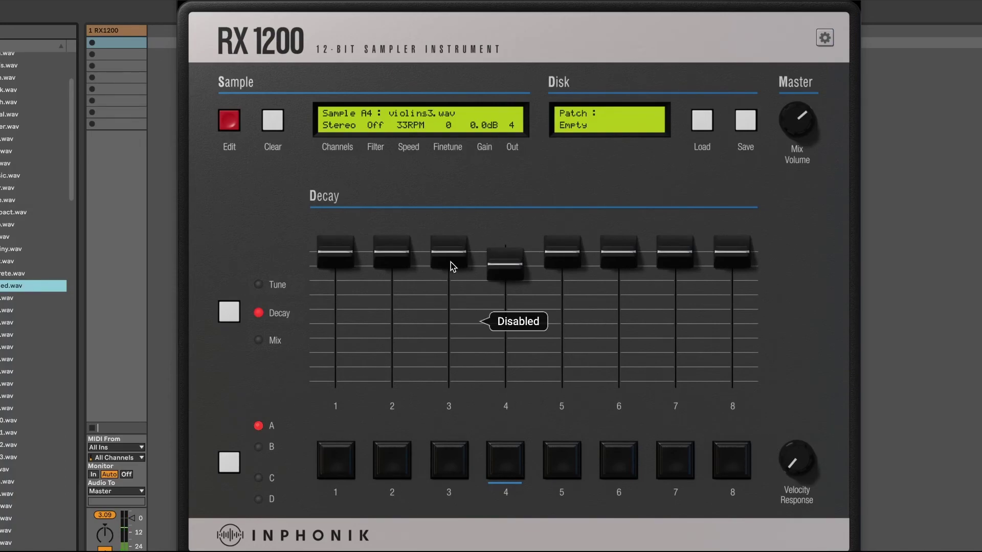
Step: Drop pad 3's decay to minimum, max out pad 4's decay, and tune pad 5 to -5
{"action": "left_click_drag", "start_coordinate": [450, 260], "coordinate": [450, 435]}
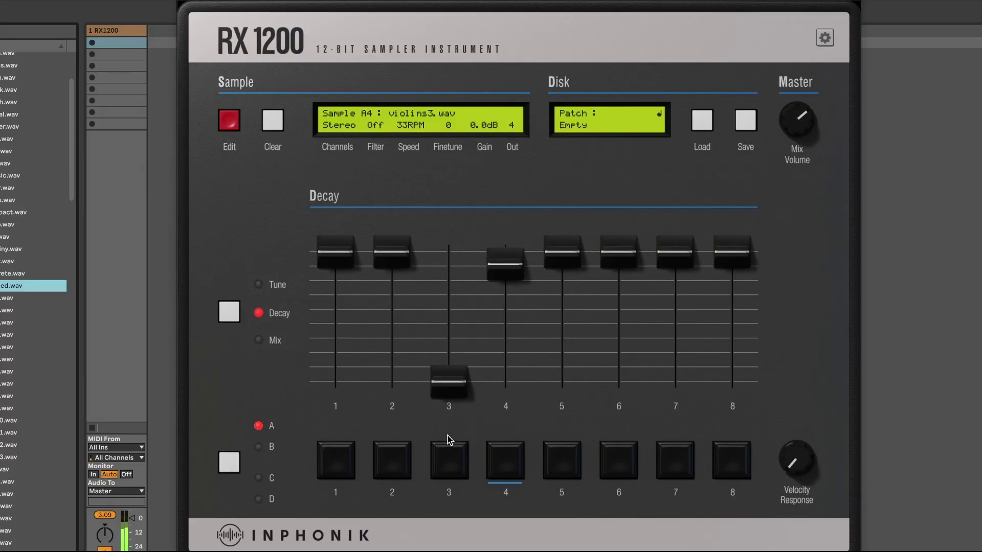
{"action": "mouse_move", "coordinate": [515, 281]}
{"action": "left_mouse_down"}
{"action": "mouse_move", "coordinate": [513, 261]}
{"action": "mouse_move", "coordinate": [517, 279]}
{"action": "left_mouse_up"}
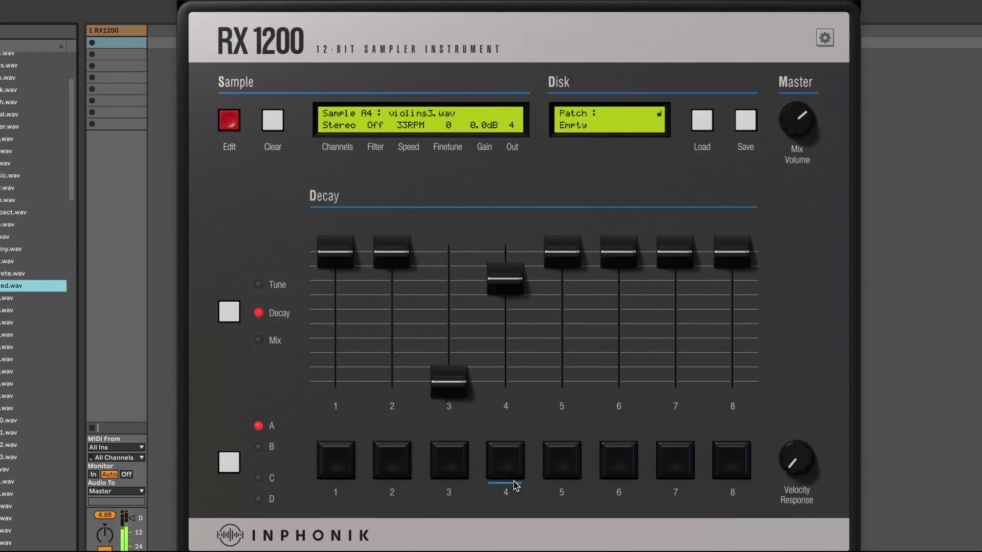
{"action": "left_click", "coordinate": [279, 286]}
{"action": "left_click_drag", "start_coordinate": [562, 317], "coordinate": [564, 362]}
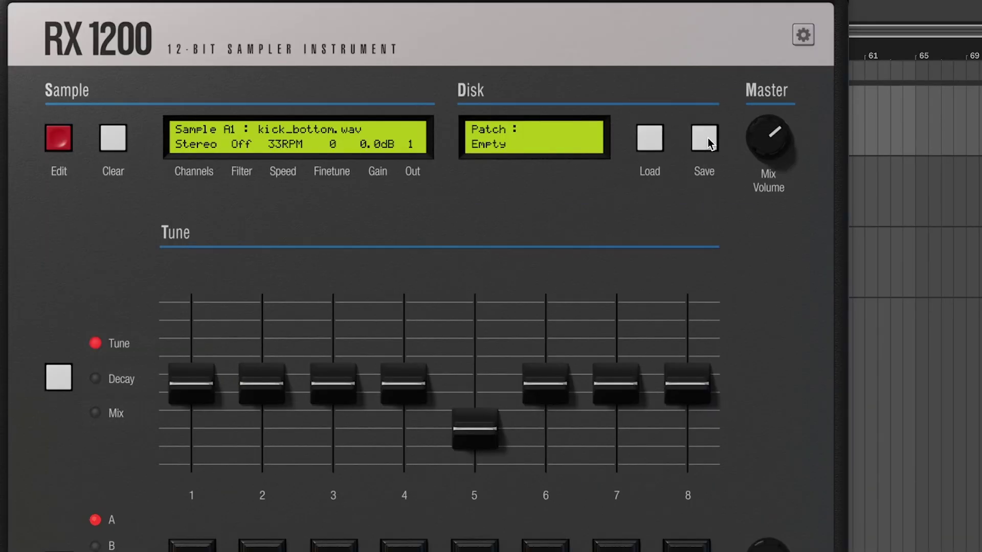
Step: Save the preset 'My awesome beat' with the author's name and comment 'My first beat with the RX1200!'
{"action": "left_click", "coordinate": [708, 137]}
{"action": "type", "text": "My awesome beat"}
{"action": "key", "text": "Tab"}
{"action": "type", "text": "William"}
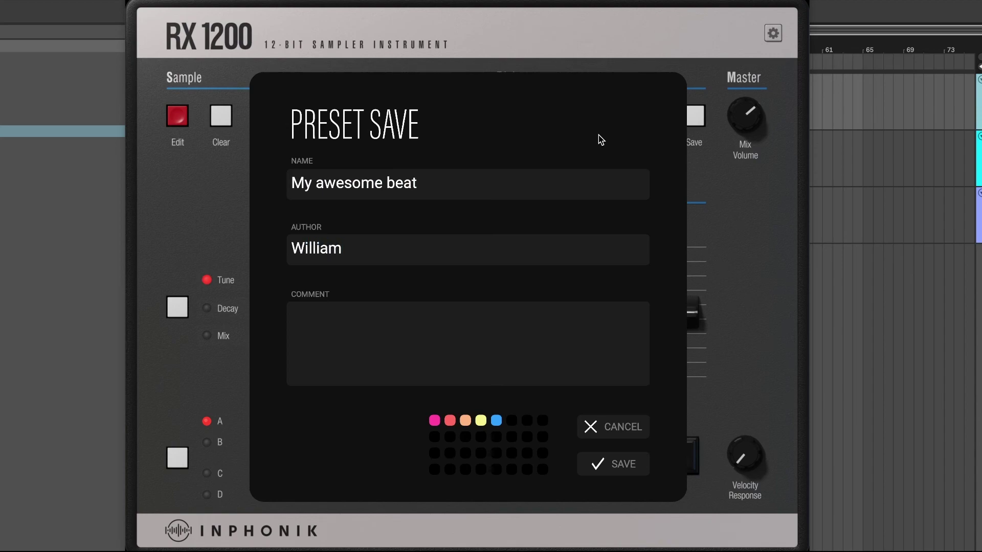
{"action": "key", "text": "Tab"}
{"action": "type", "text": "My first beat with the RX1200!"}
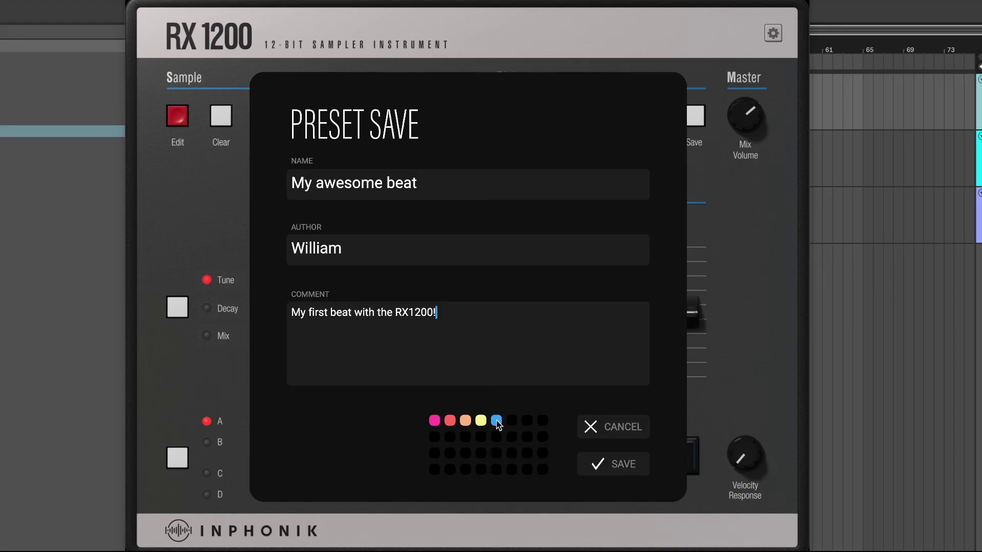
{"action": "left_click", "coordinate": [603, 458]}
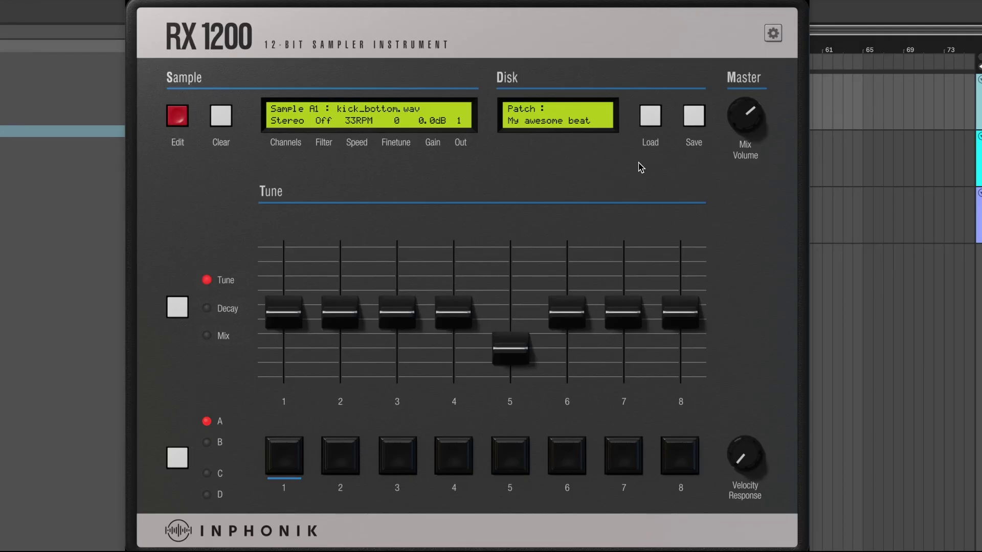
Step: Confirm 'My awesome beat' appears in User Collection, then open the RX1200 content folder in Finder
{"action": "left_click", "coordinate": [649, 116]}
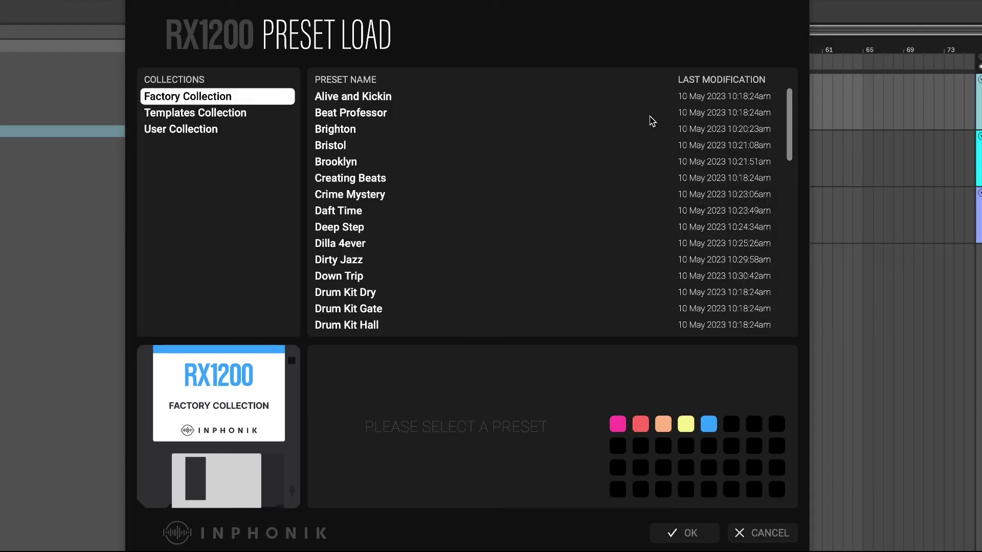
{"action": "left_click", "coordinate": [191, 130]}
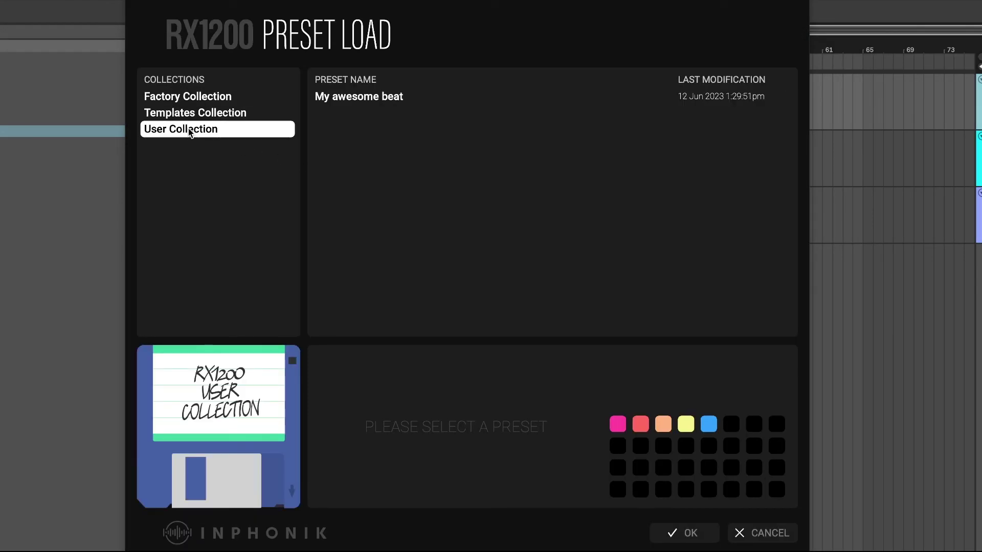
{"action": "left_click", "coordinate": [387, 97]}
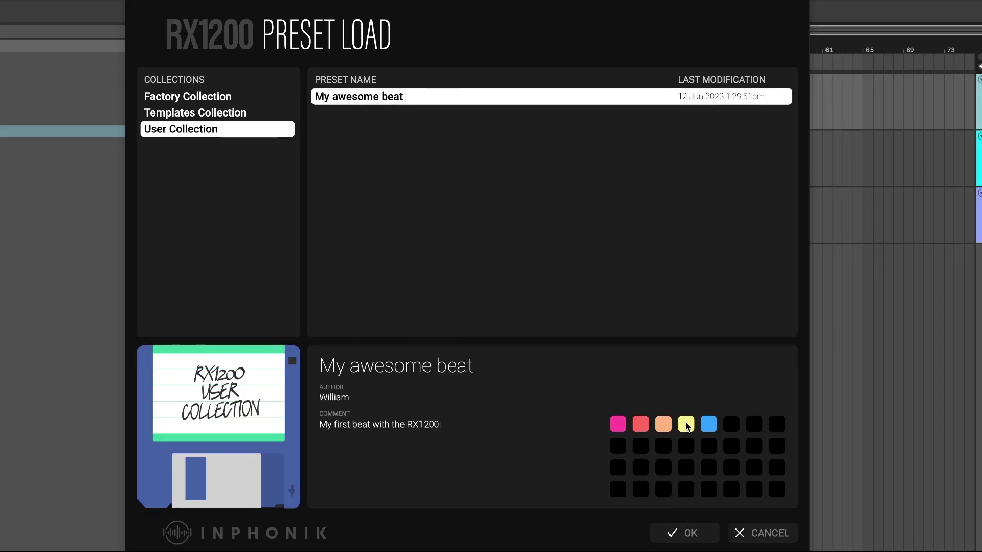
{"action": "left_click", "coordinate": [709, 426]}
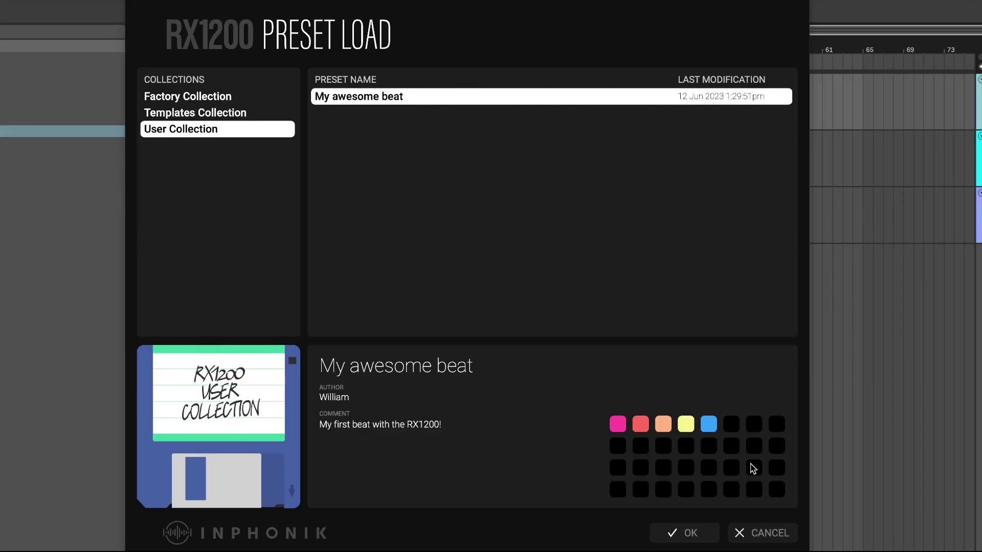
{"action": "left_click", "coordinate": [747, 533]}
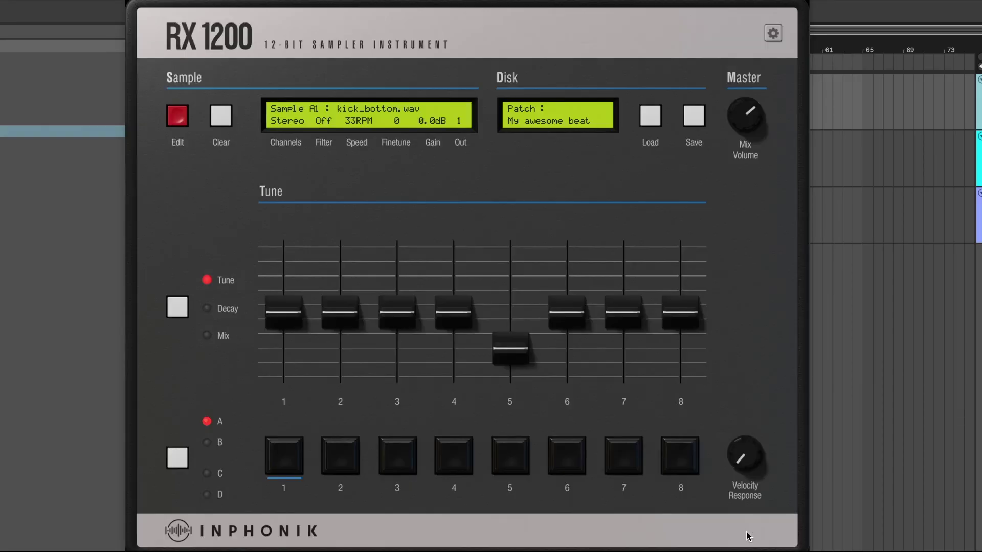
{"action": "left_click", "coordinate": [770, 34]}
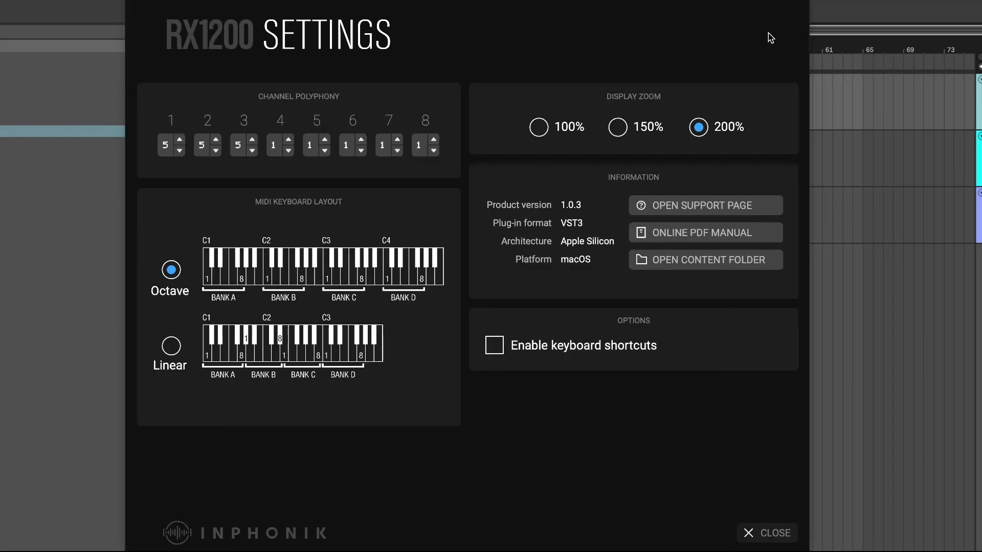
{"action": "left_click", "coordinate": [704, 260]}
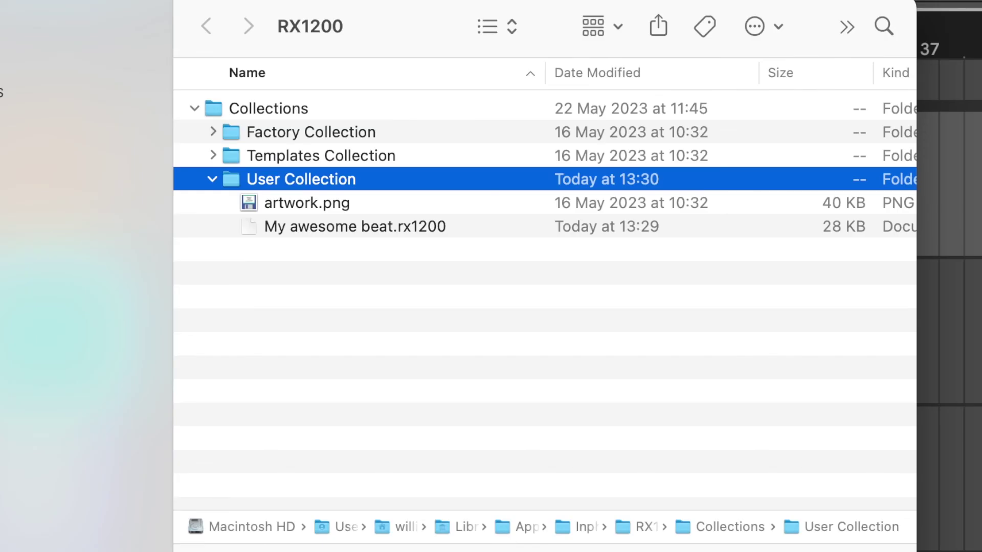
Step: Quick Look artwork.png in User Collection, then move the RX1200 window back into view
{"action": "left_click", "coordinate": [272, 219]}
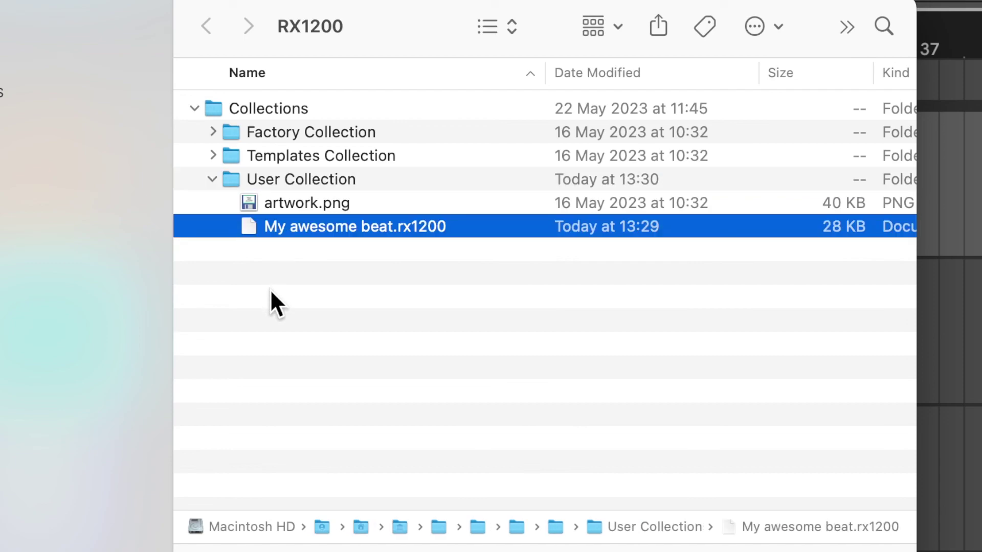
{"action": "left_click", "coordinate": [303, 205]}
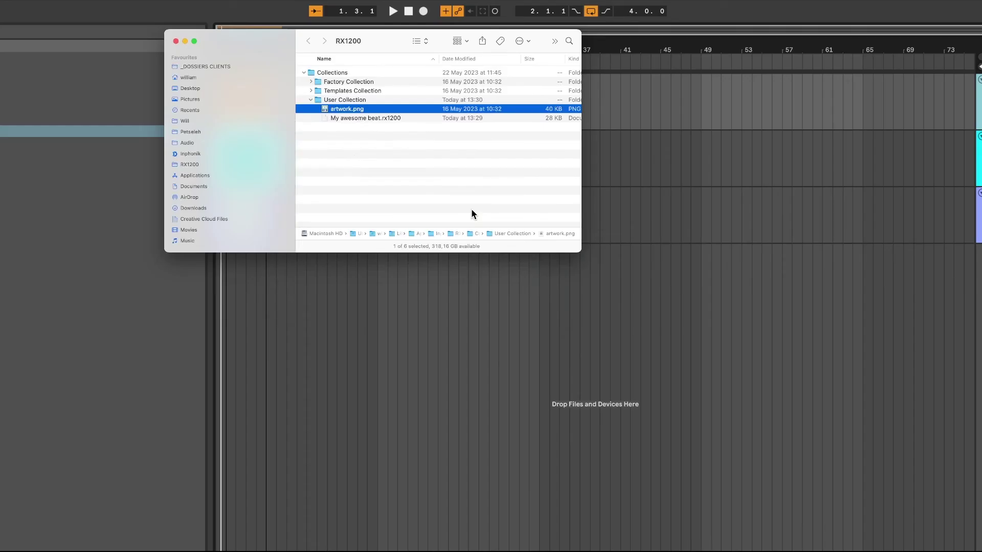
{"action": "key", "text": "space"}
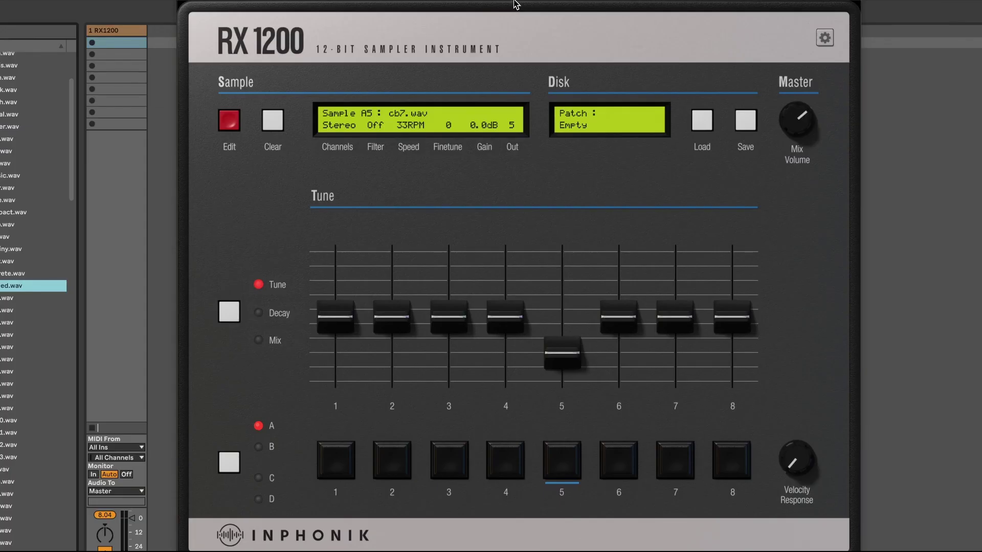
{"action": "left_click_drag", "start_coordinate": [516, 4], "coordinate": [649, 5]}
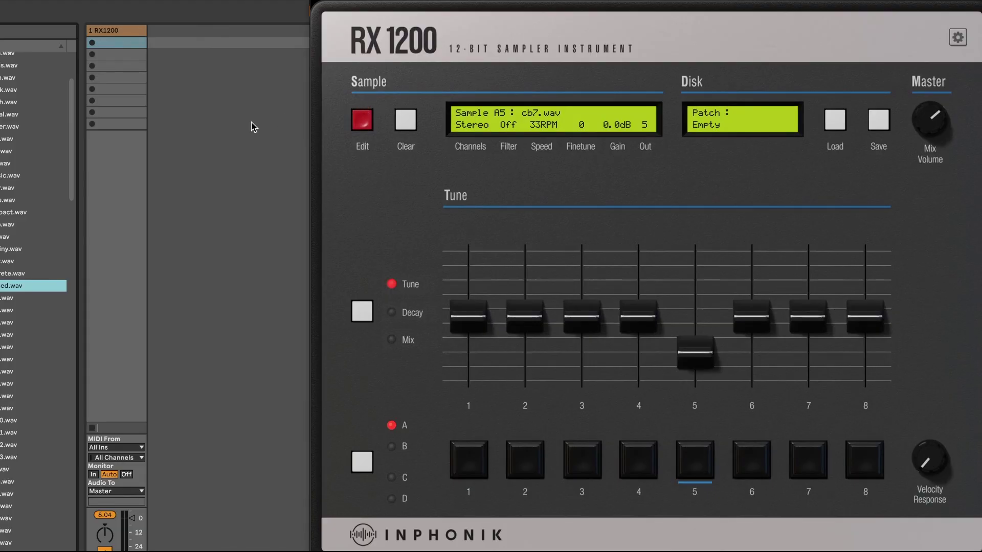
Step: Insert a MIDI track monitored In and routed to RX1200 channel 3-RX1200
{"action": "right_click", "coordinate": [217, 130]}
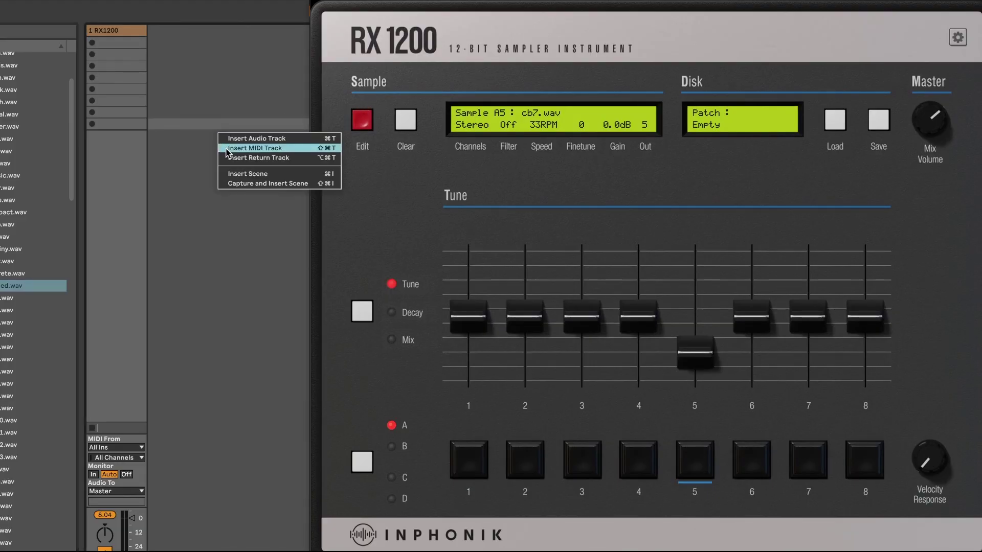
{"action": "left_click", "coordinate": [228, 148]}
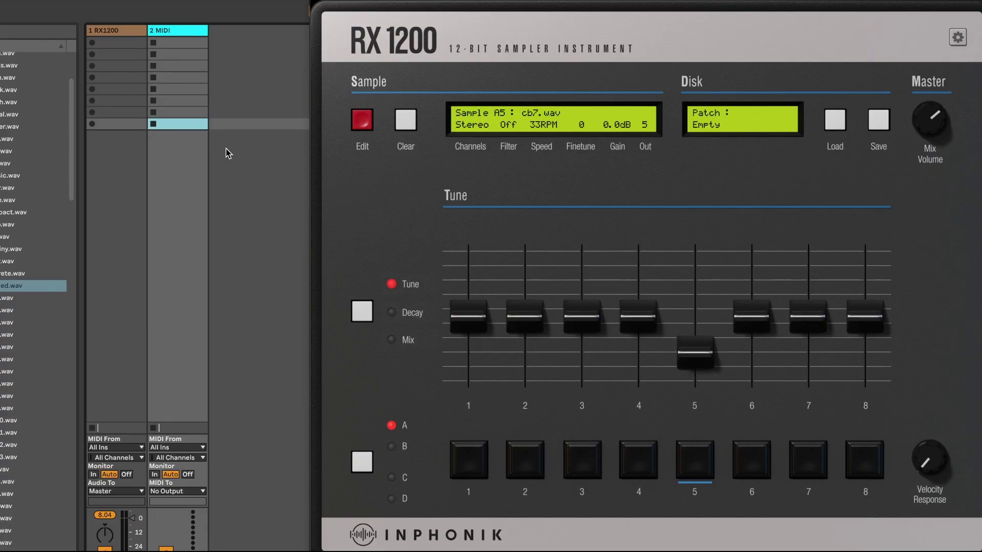
{"action": "left_click", "coordinate": [154, 474]}
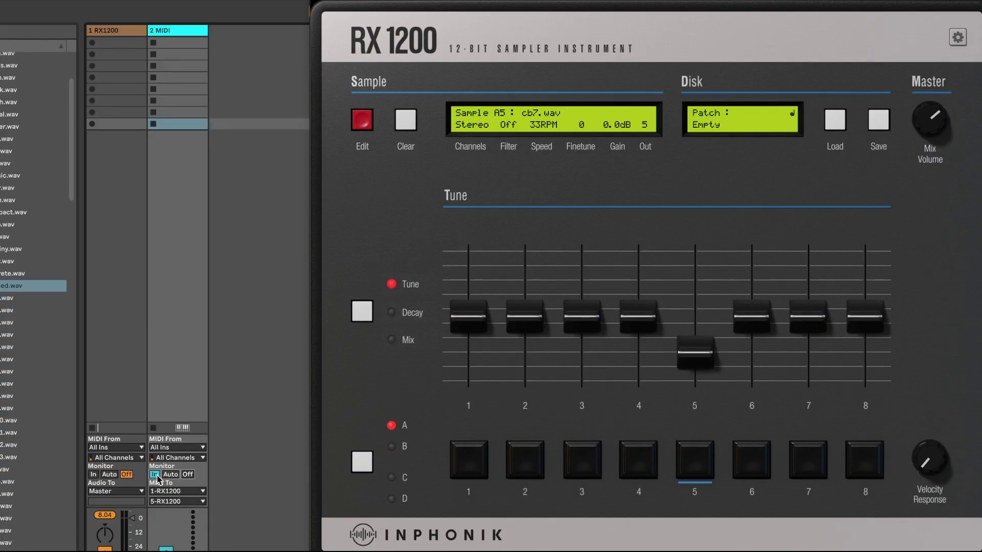
{"action": "left_click", "coordinate": [184, 502]}
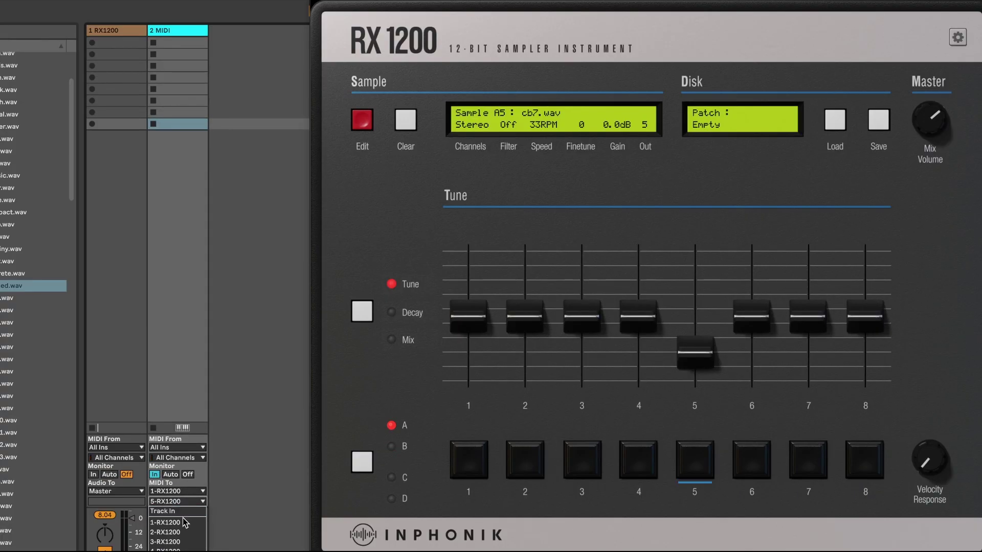
{"action": "left_click", "coordinate": [182, 542]}
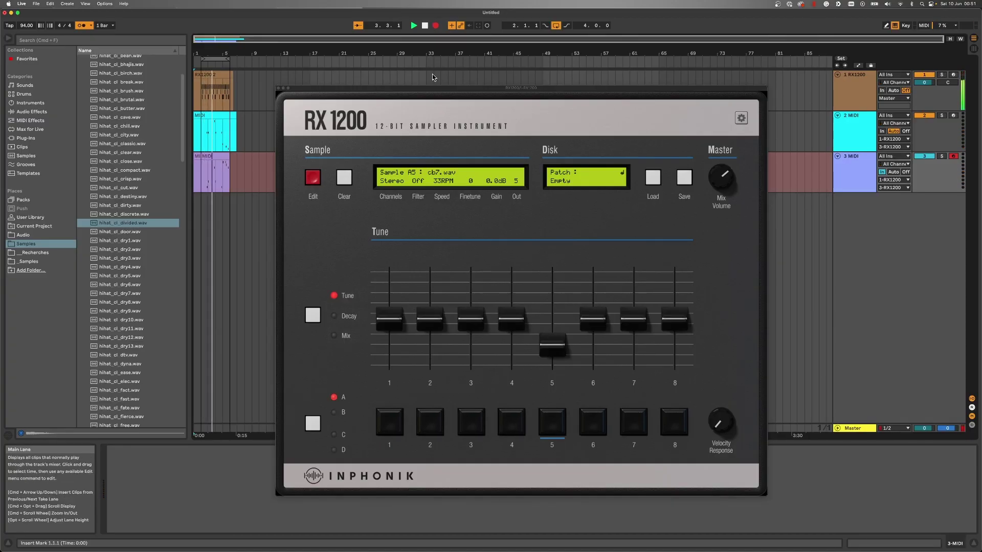
Step: Switch off the metronome while the arrangement plays
{"action": "left_click", "coordinate": [84, 27]}
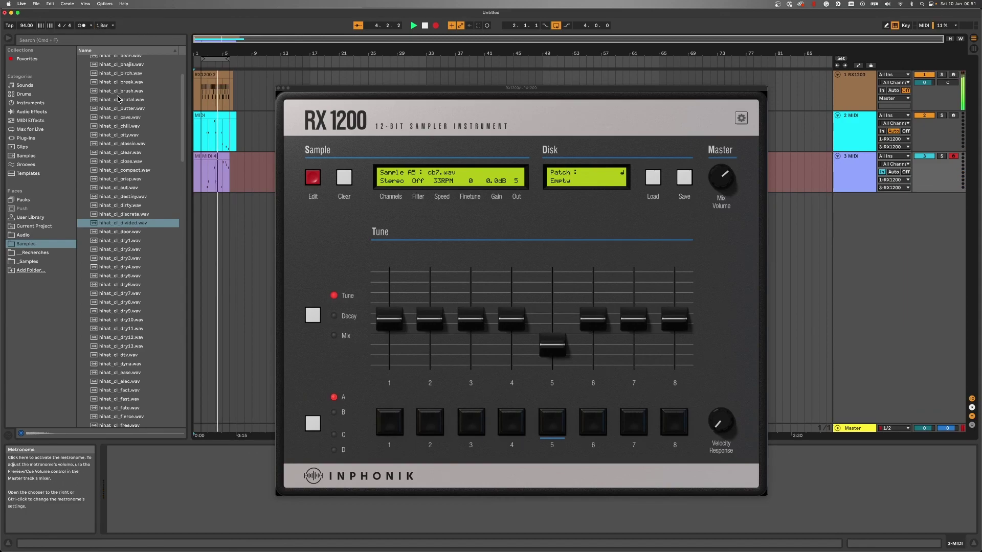